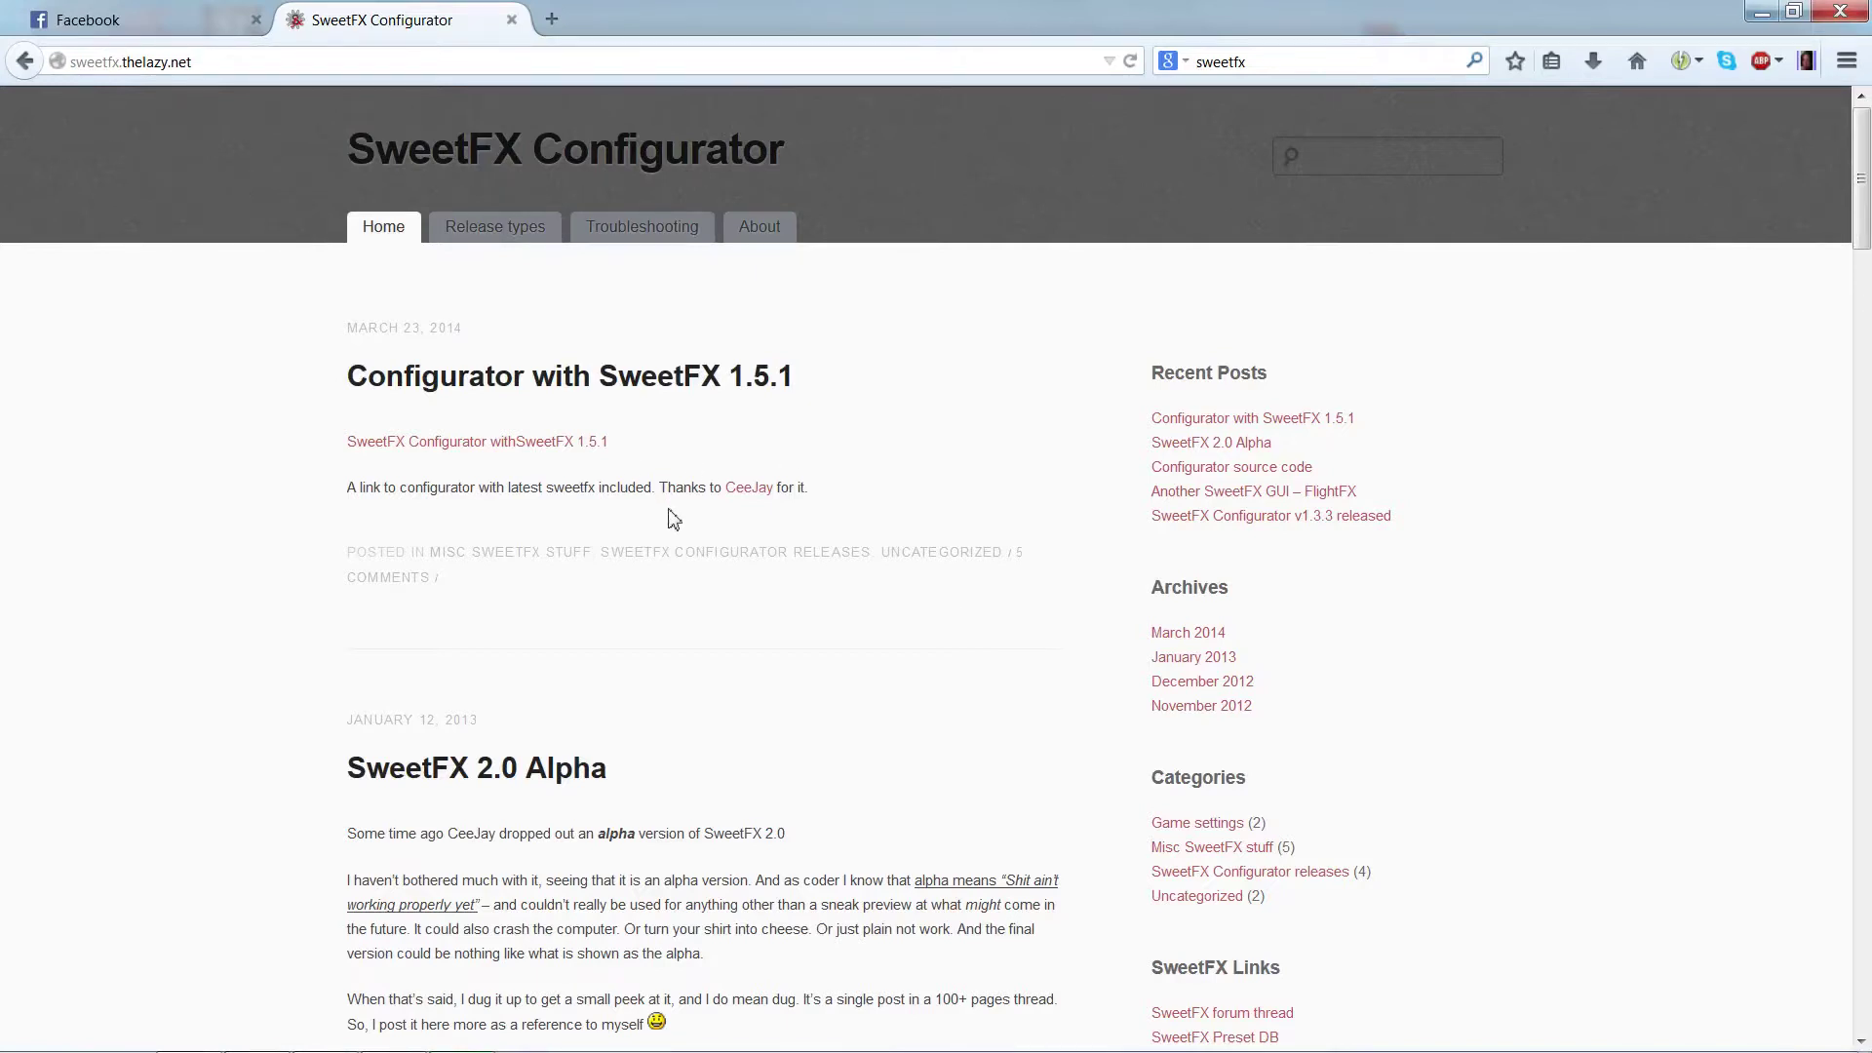
Download the SweetFX Configurator with SweetFX 1.5.1 archive, open it in WinRAR and dismiss the license reminder
left_click(574, 443)
left_click(511, 446)
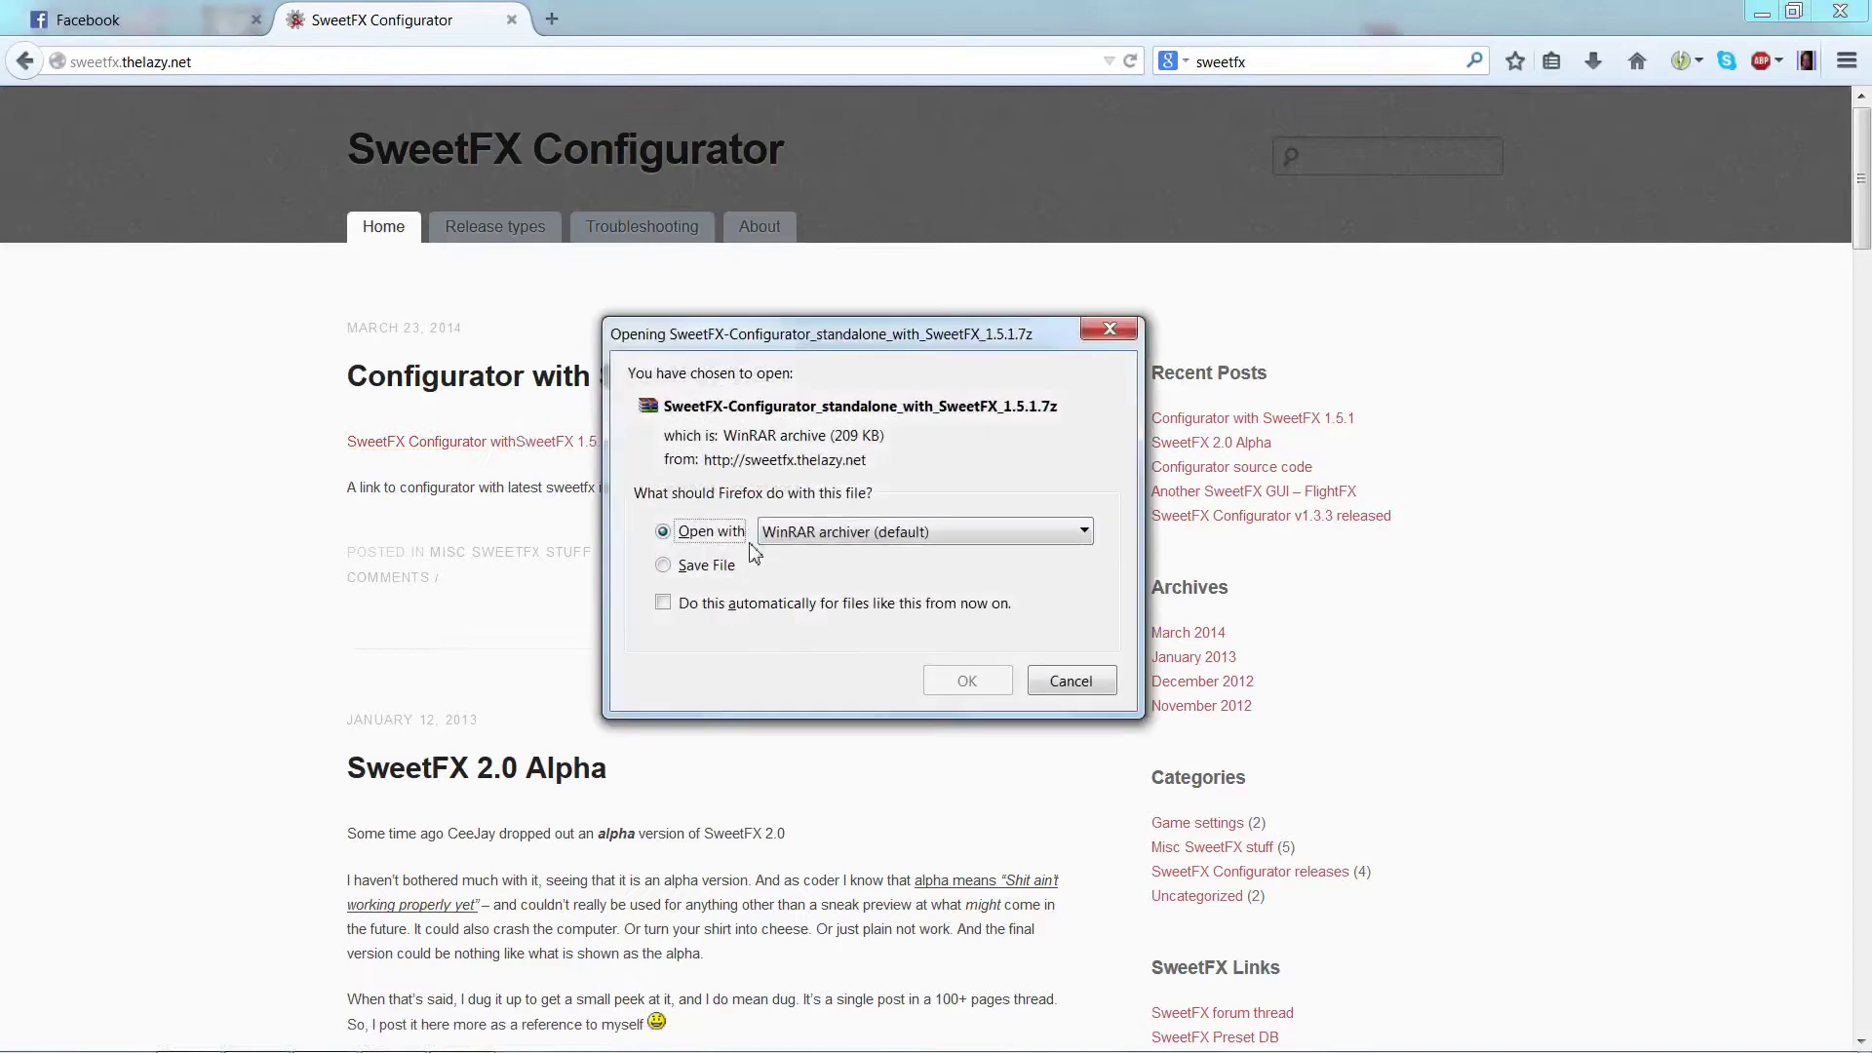
left_click(967, 680)
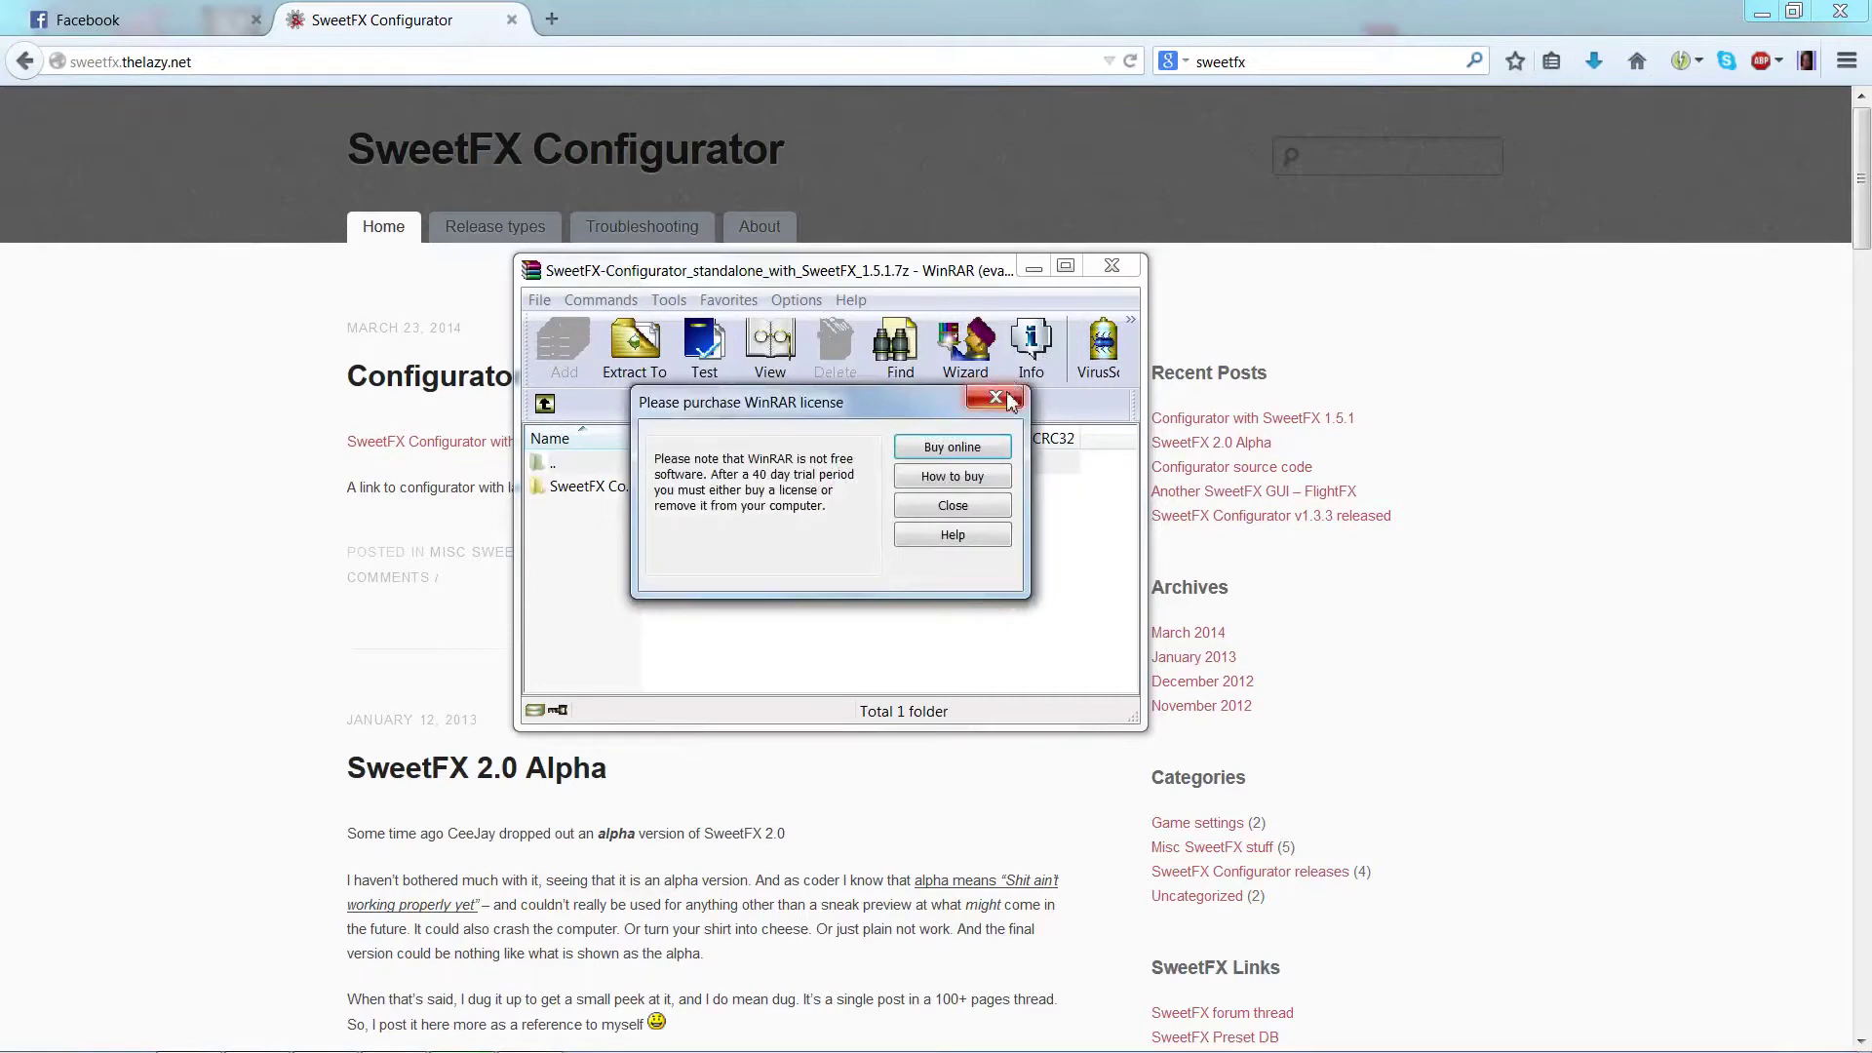
left_click(996, 397)
Extract the archive to the Desktop, replacing all existing files, and close WinRAR
left_click(635, 346)
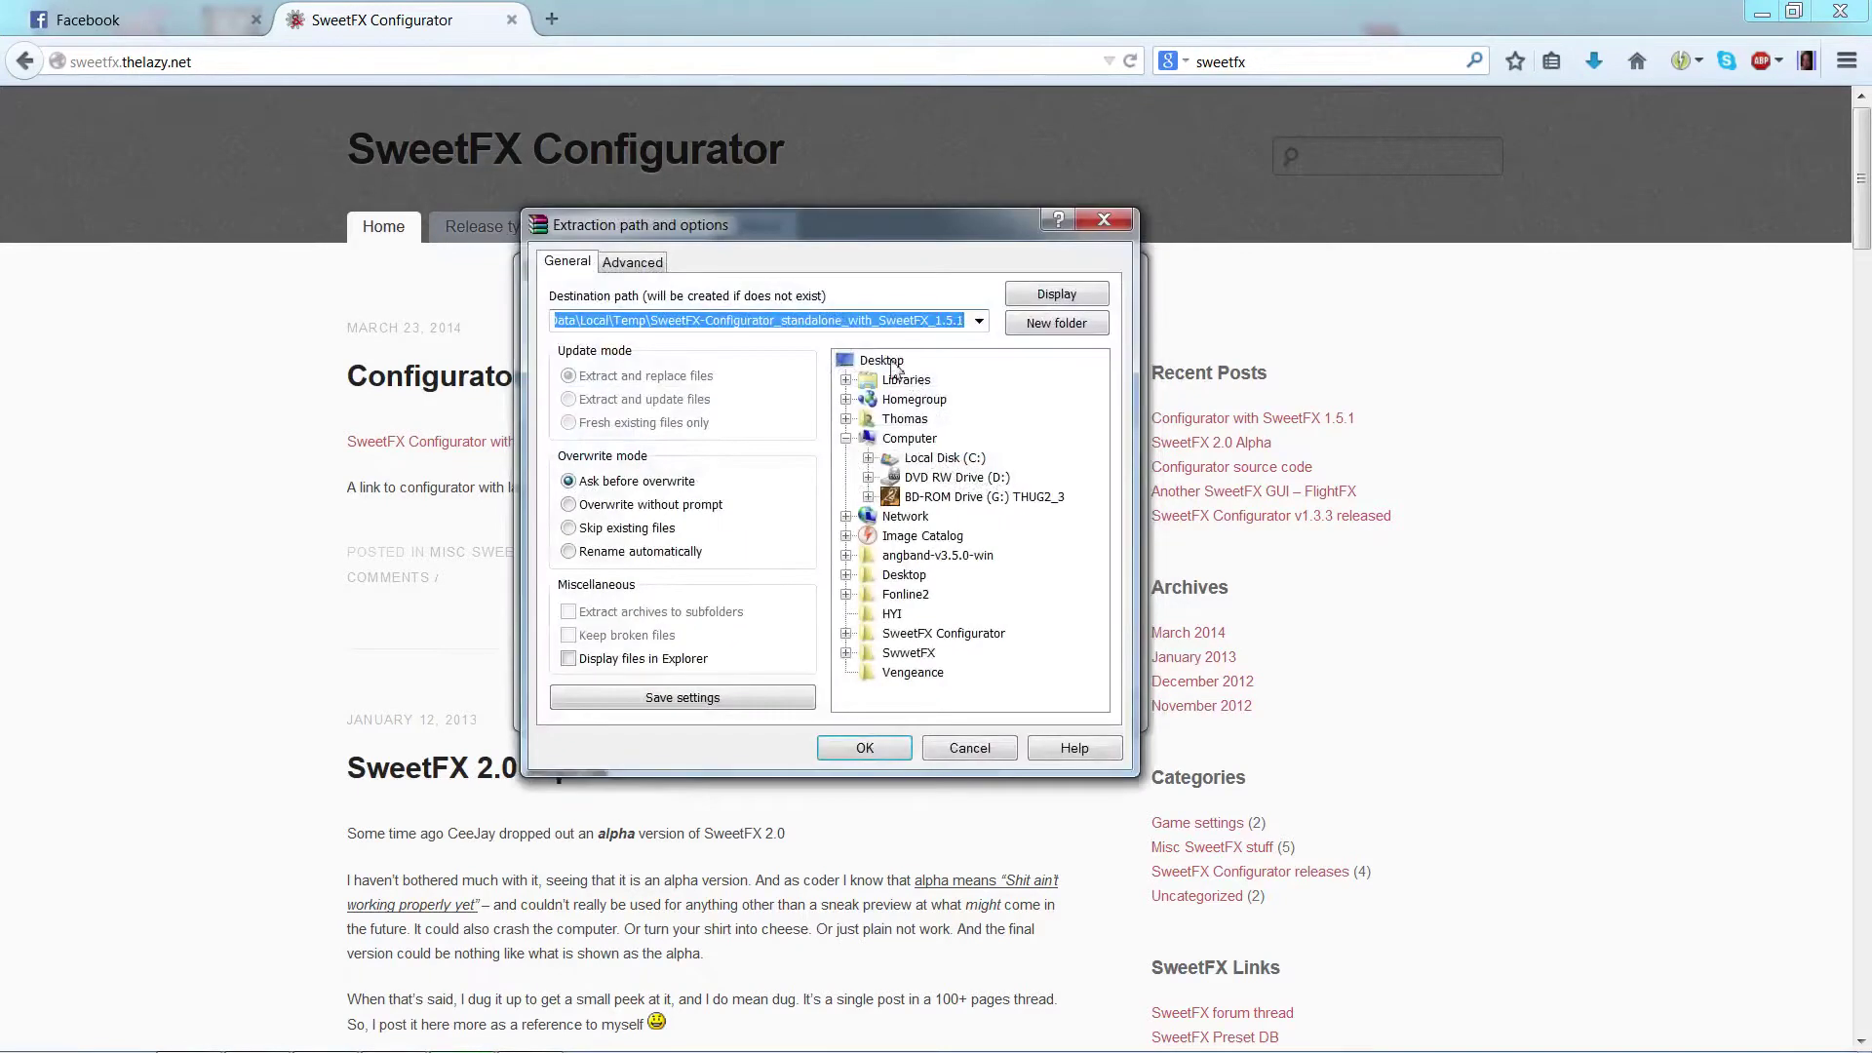
double_click(890, 361)
left_click(865, 748)
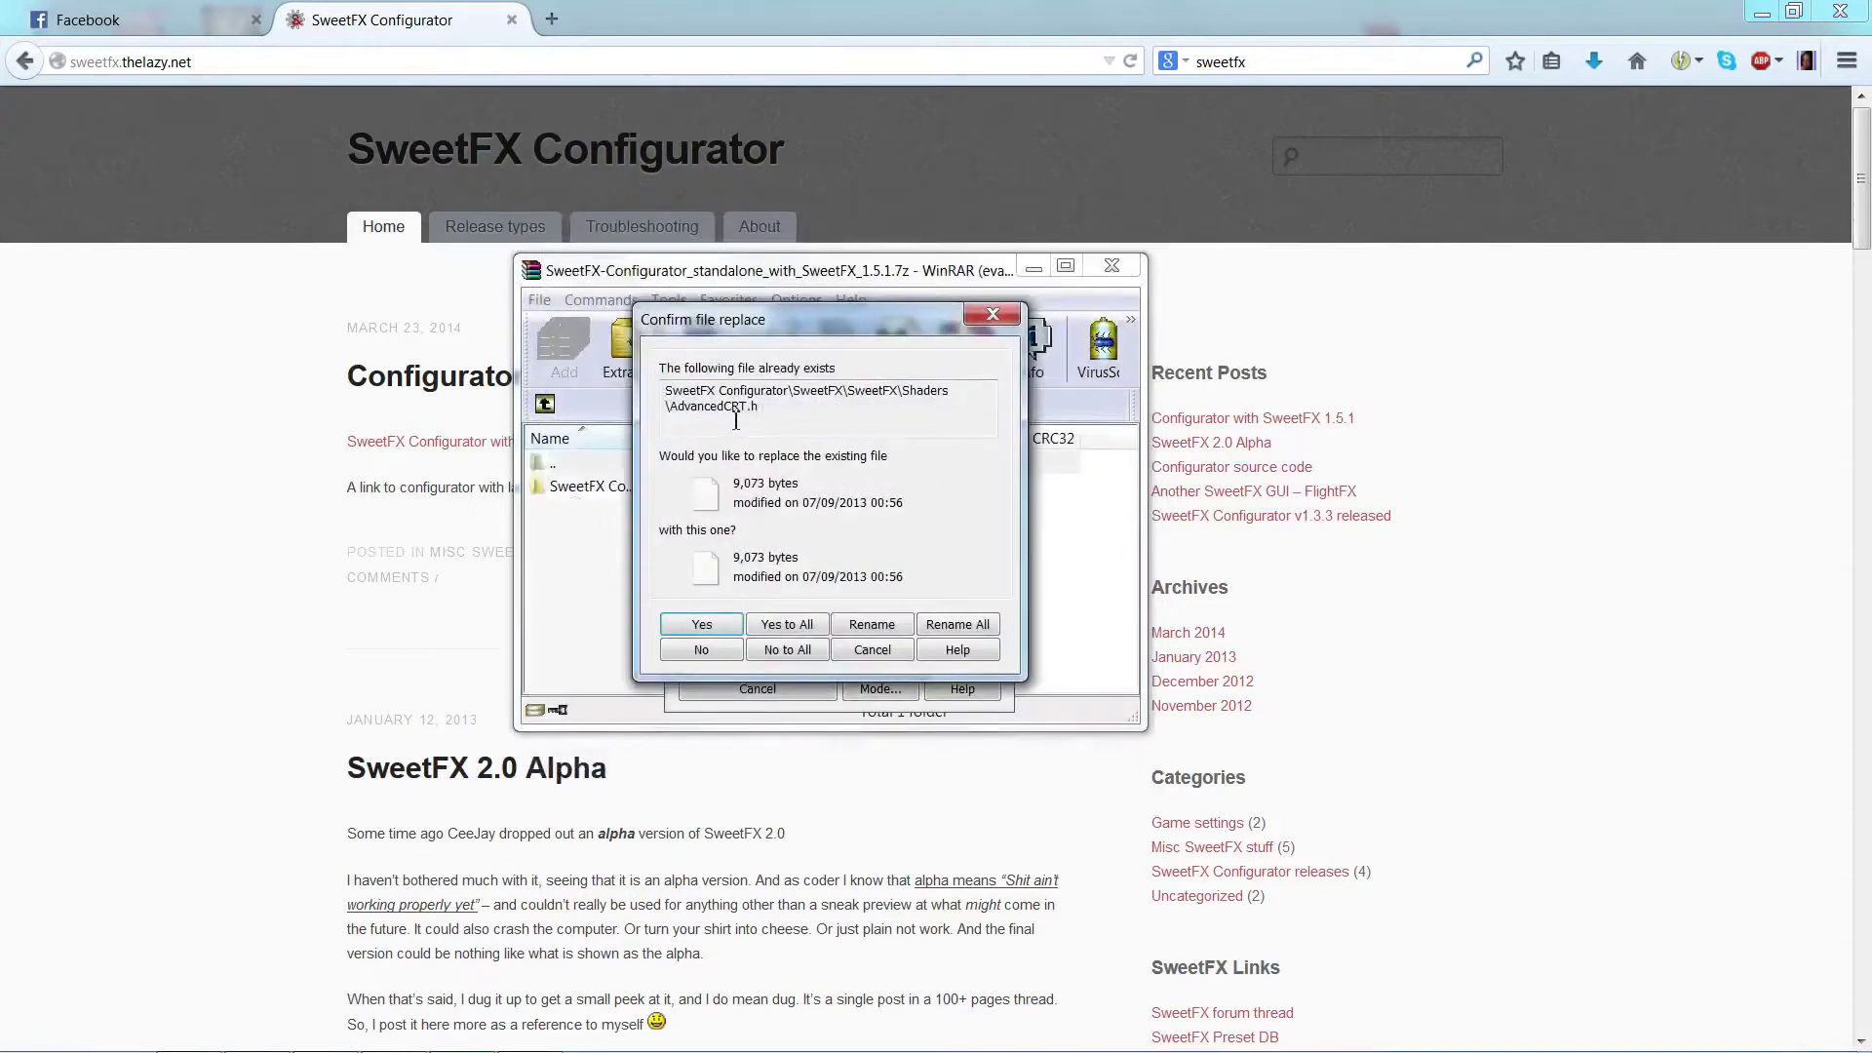
left_click(798, 627)
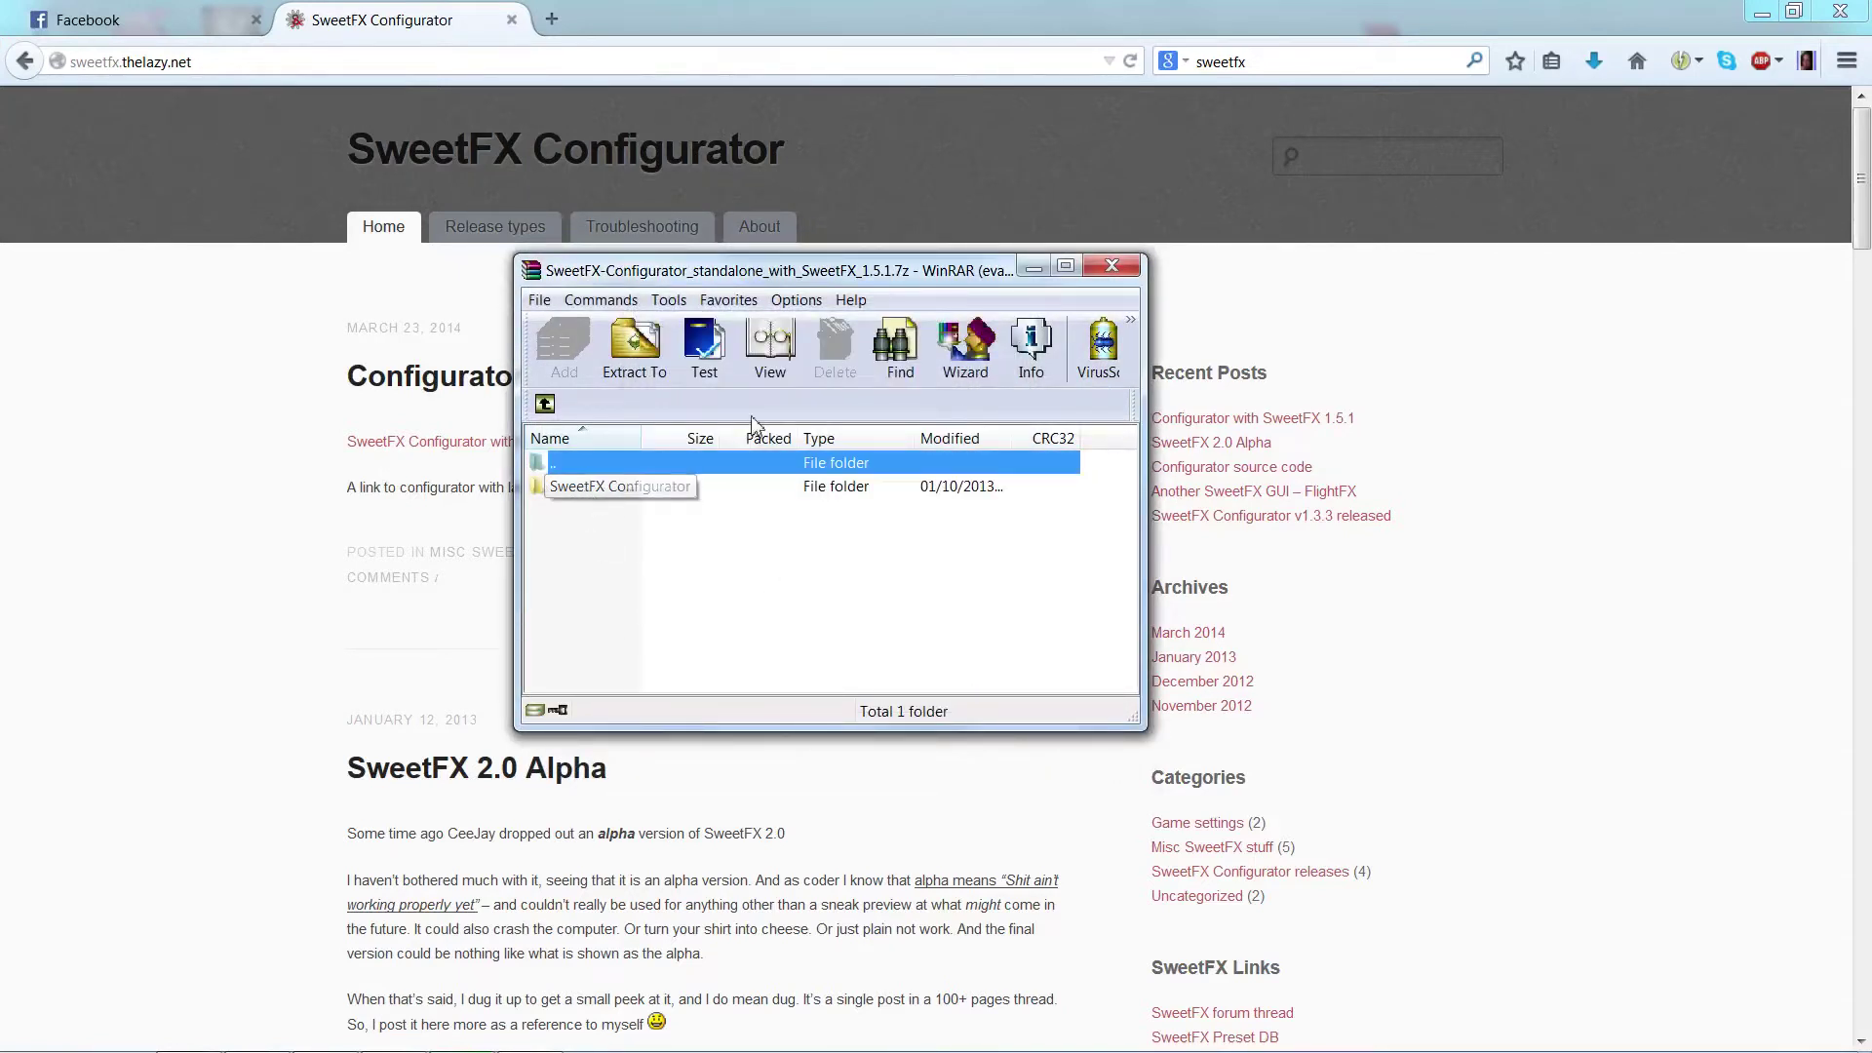
left_click(1111, 267)
Minimize the browser and Steam, then run SweetFX_config from the SweetFX Configurator folder on the desktop
left_click(1761, 13)
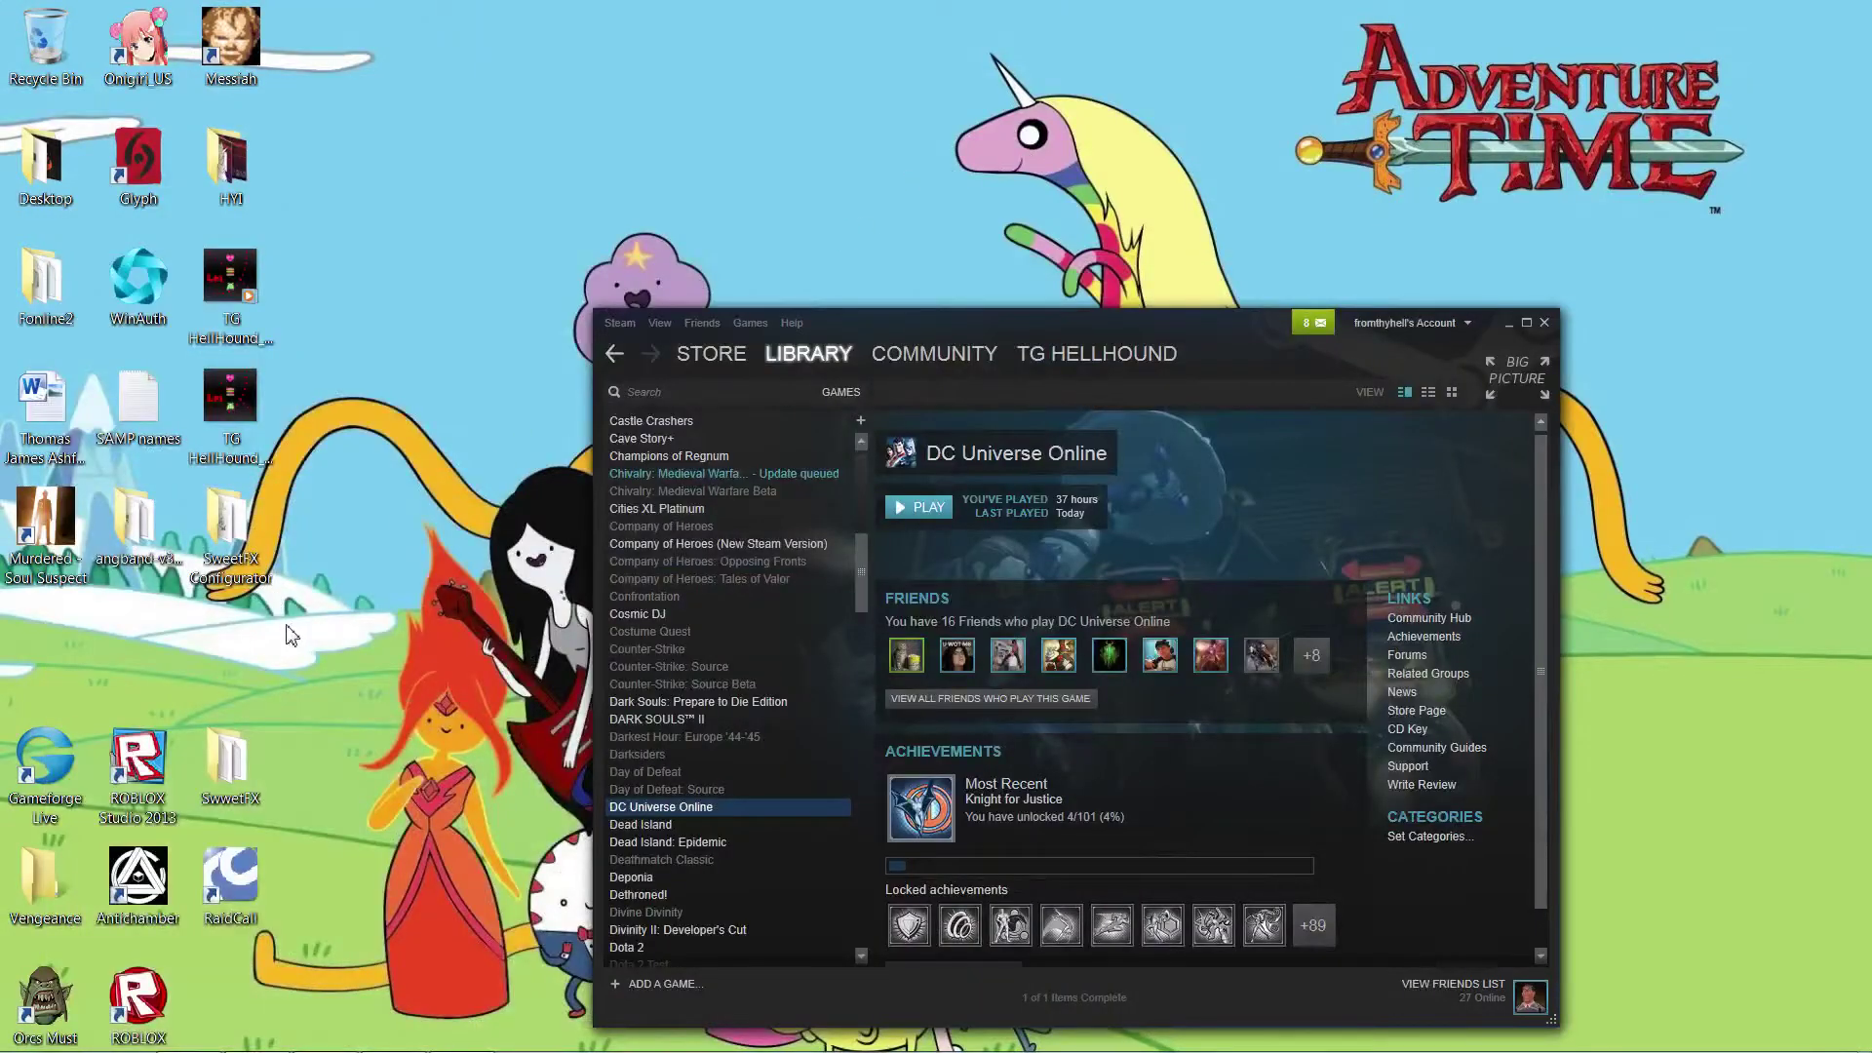
left_click(1509, 321)
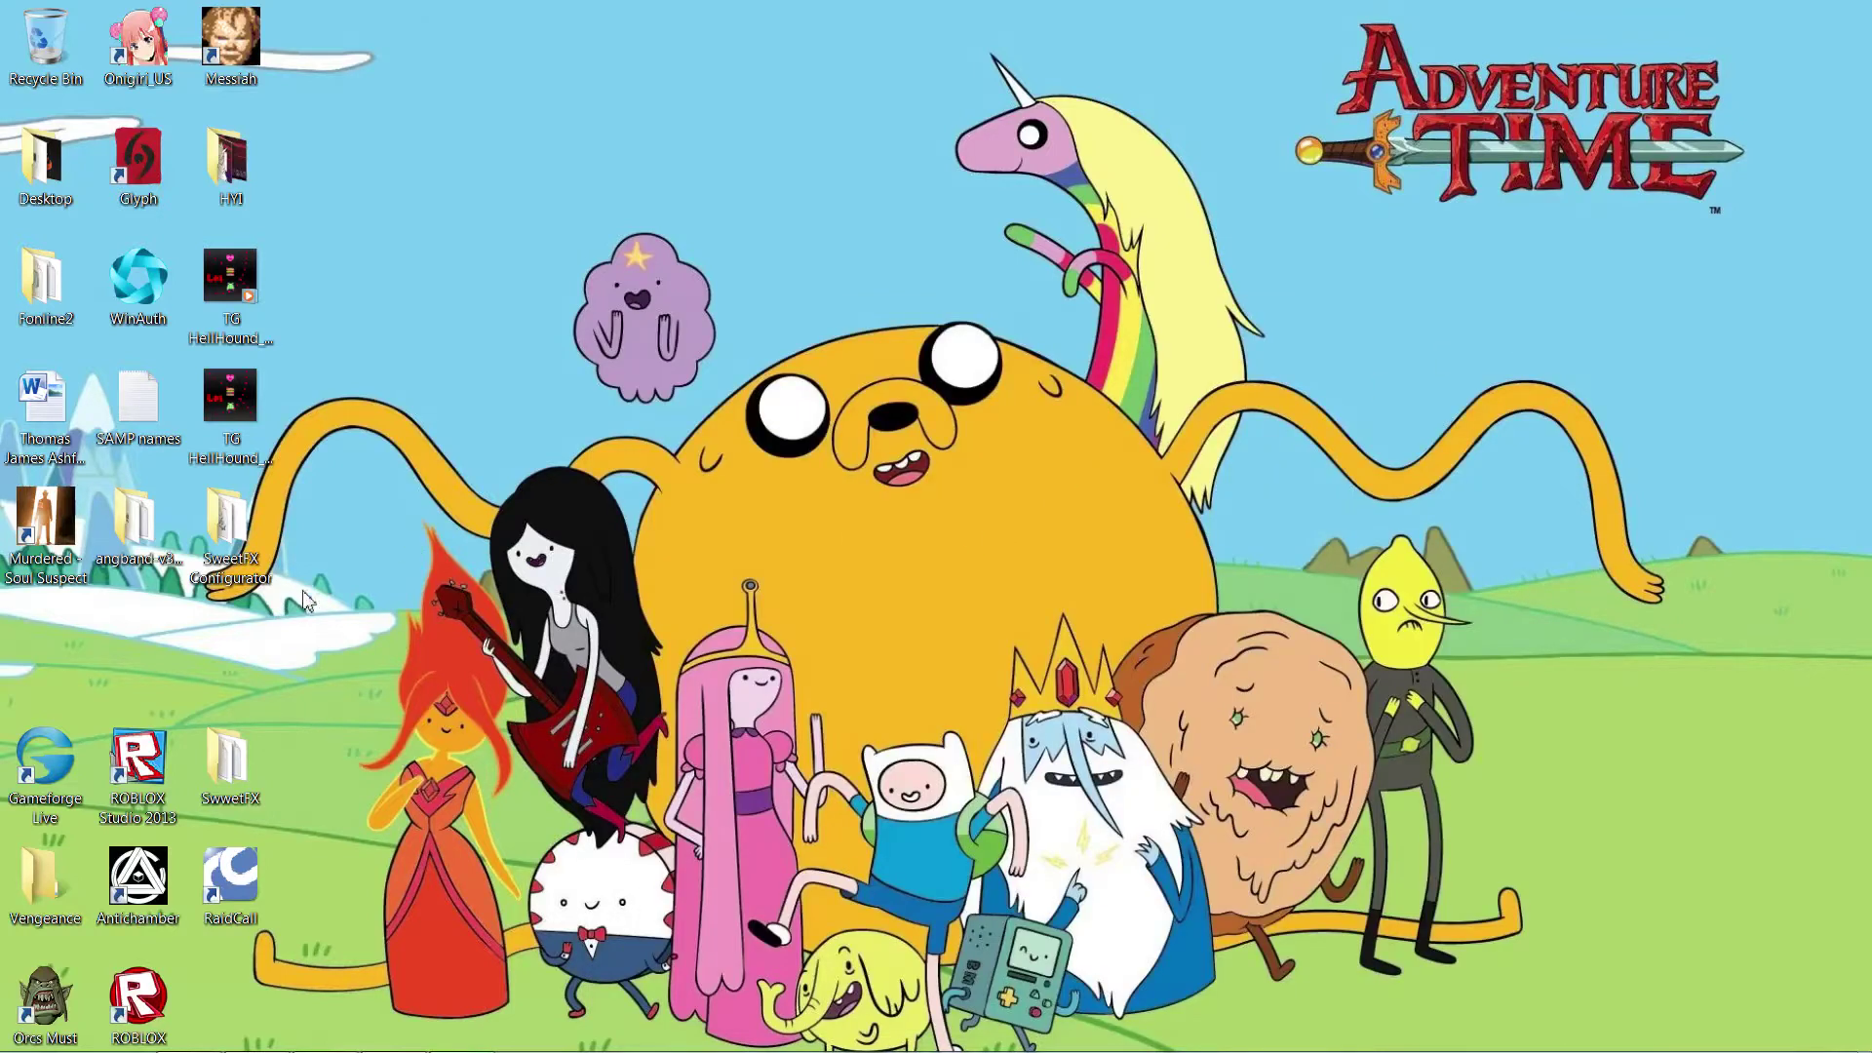
double_click(250, 562)
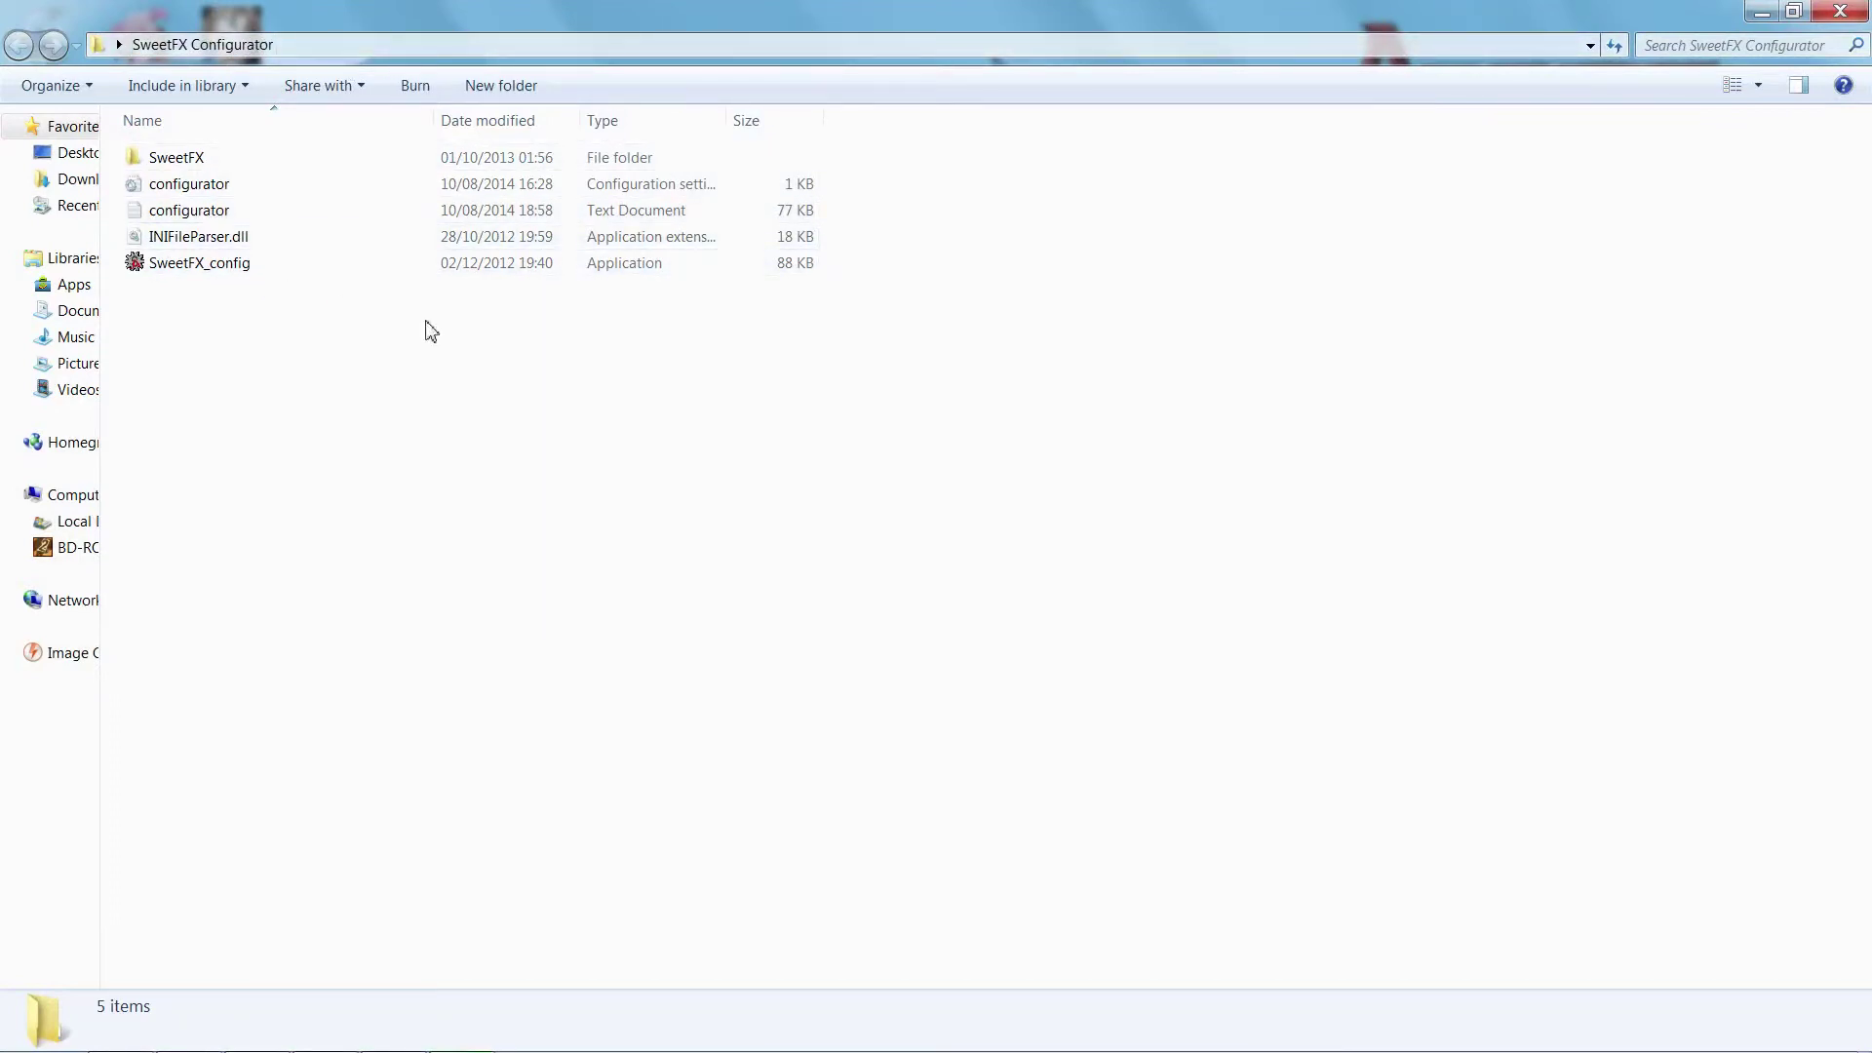
double_click(253, 272)
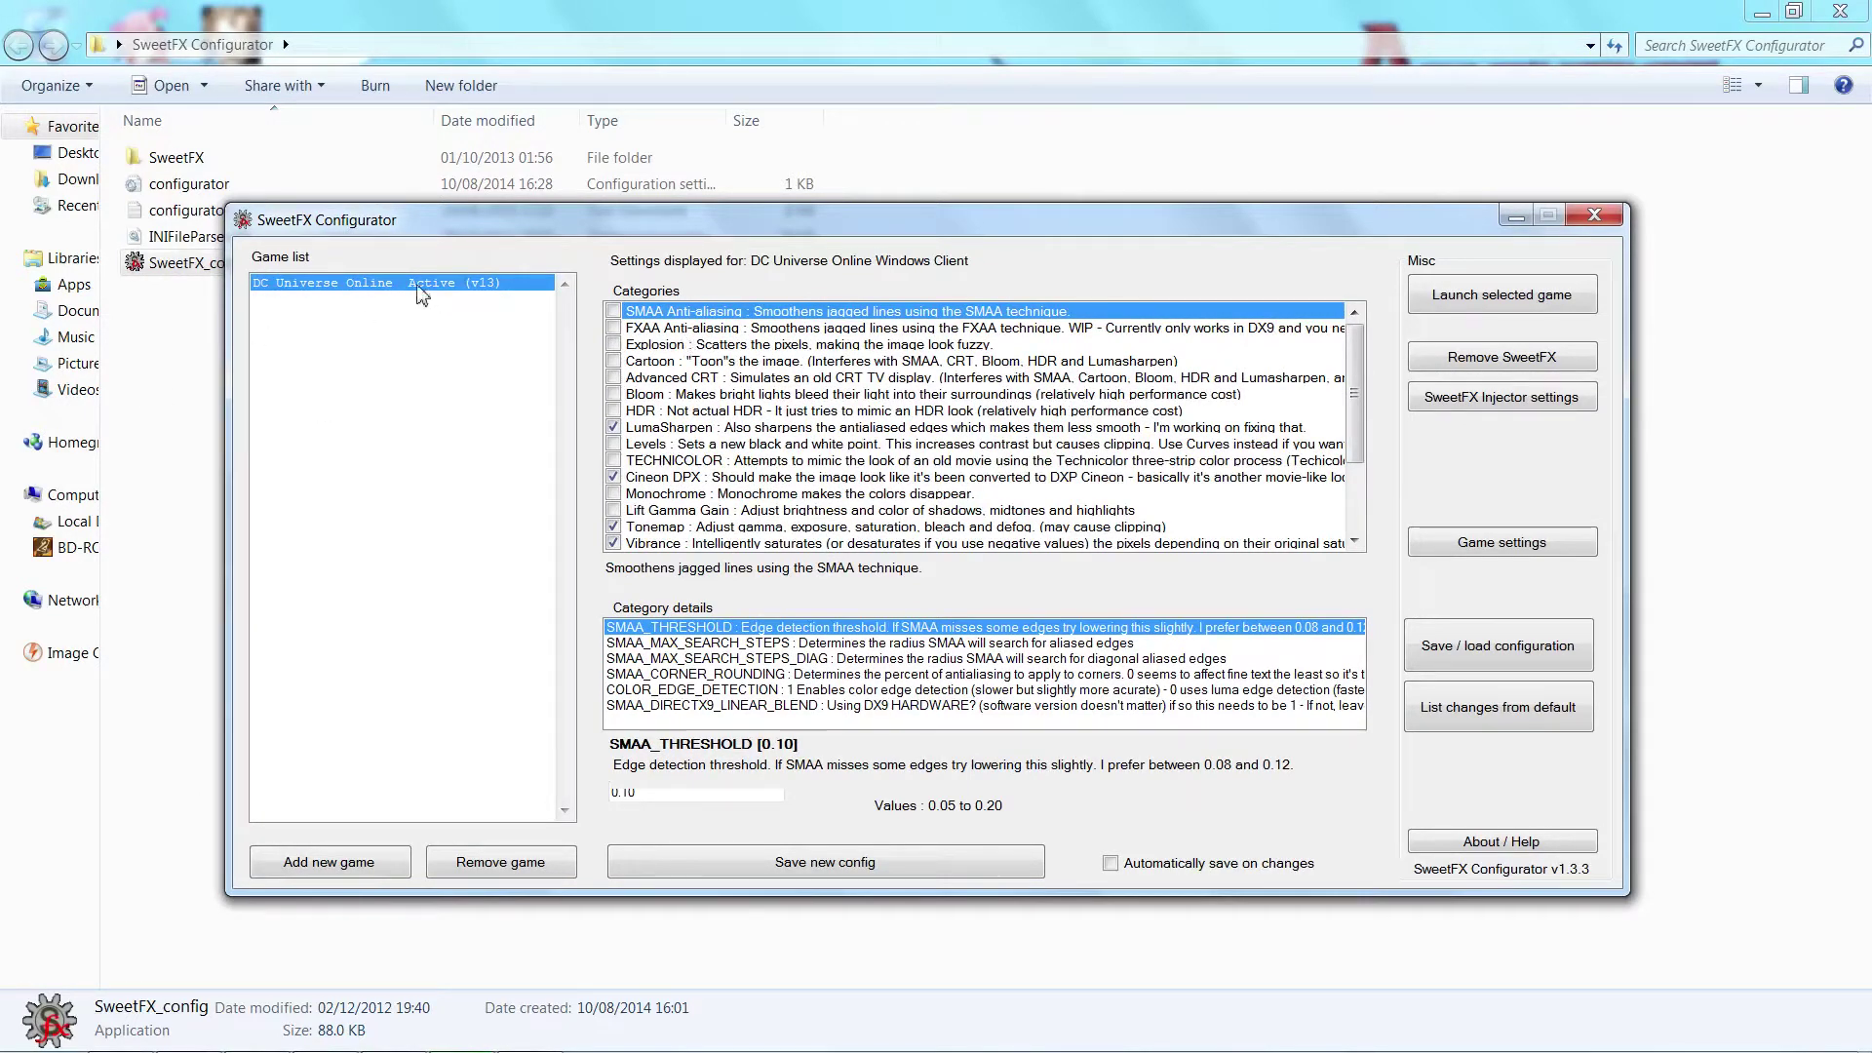
Remove DC Universe Online from the game list and open the exe file chooser for adding a new game
left_click(538, 858)
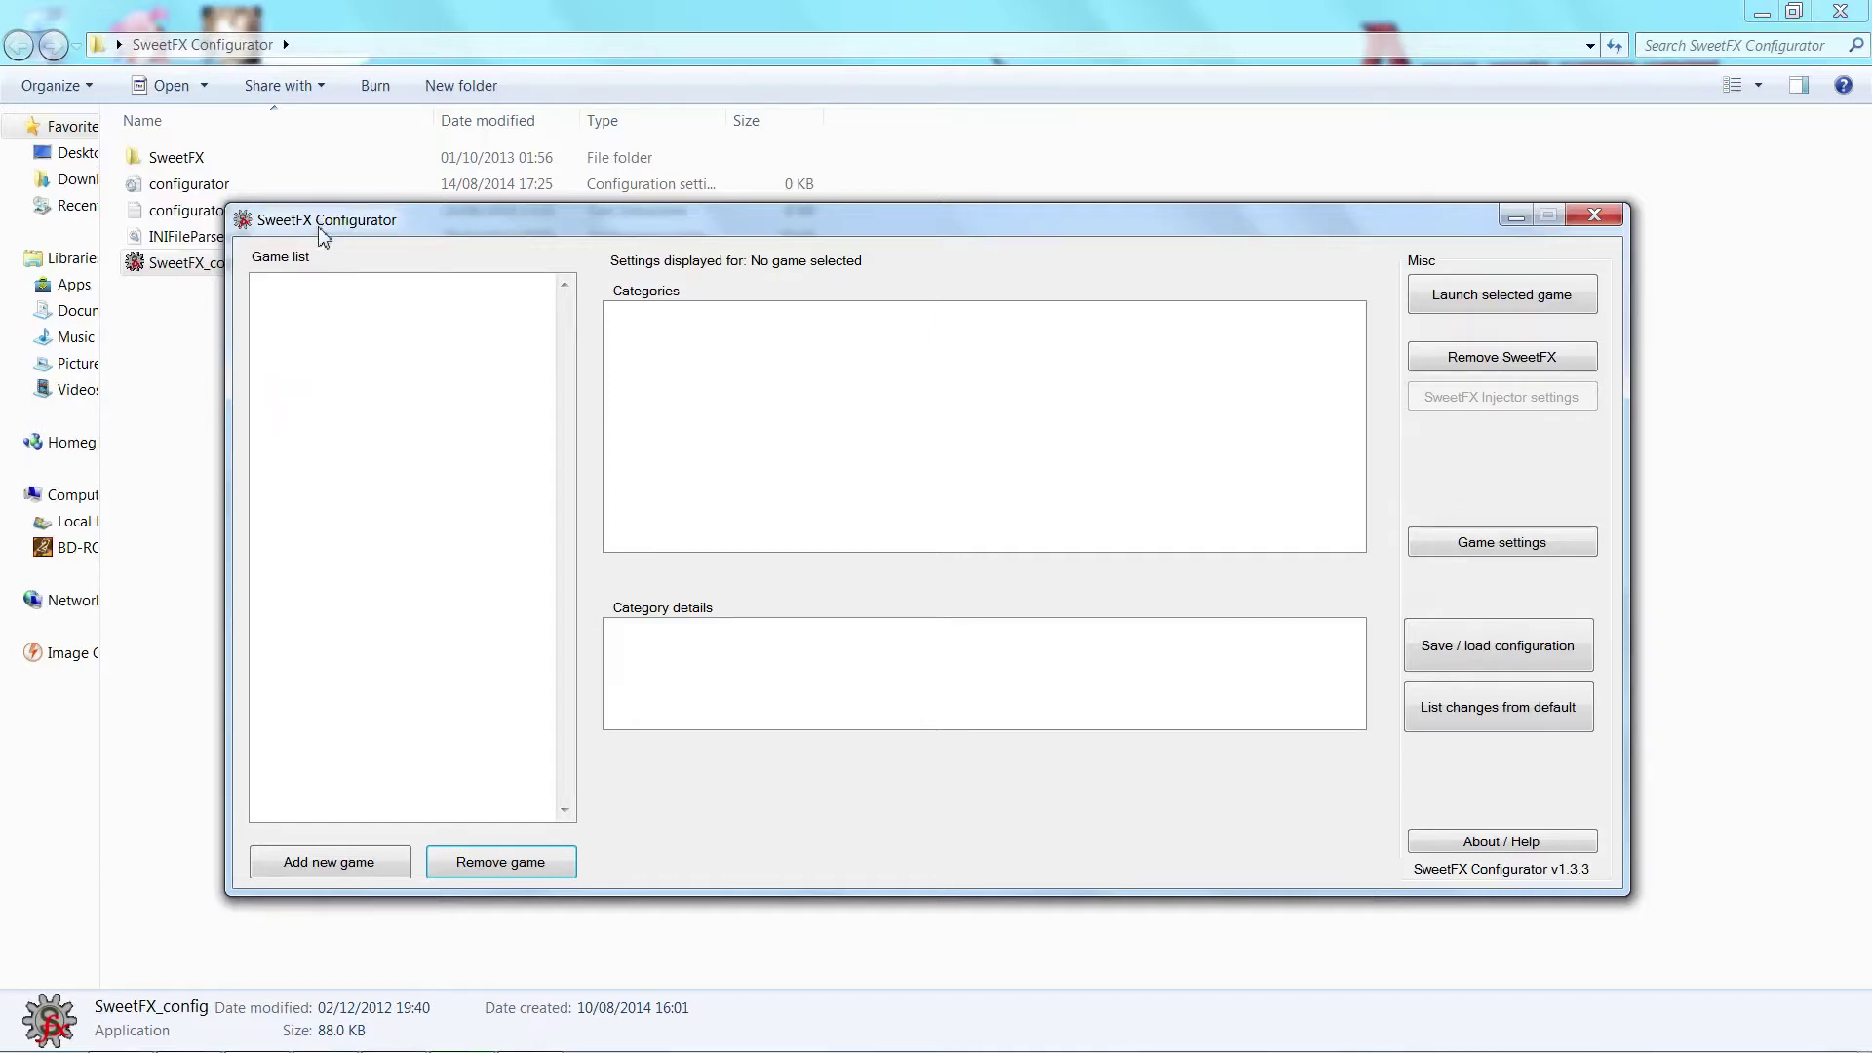
left_click(331, 863)
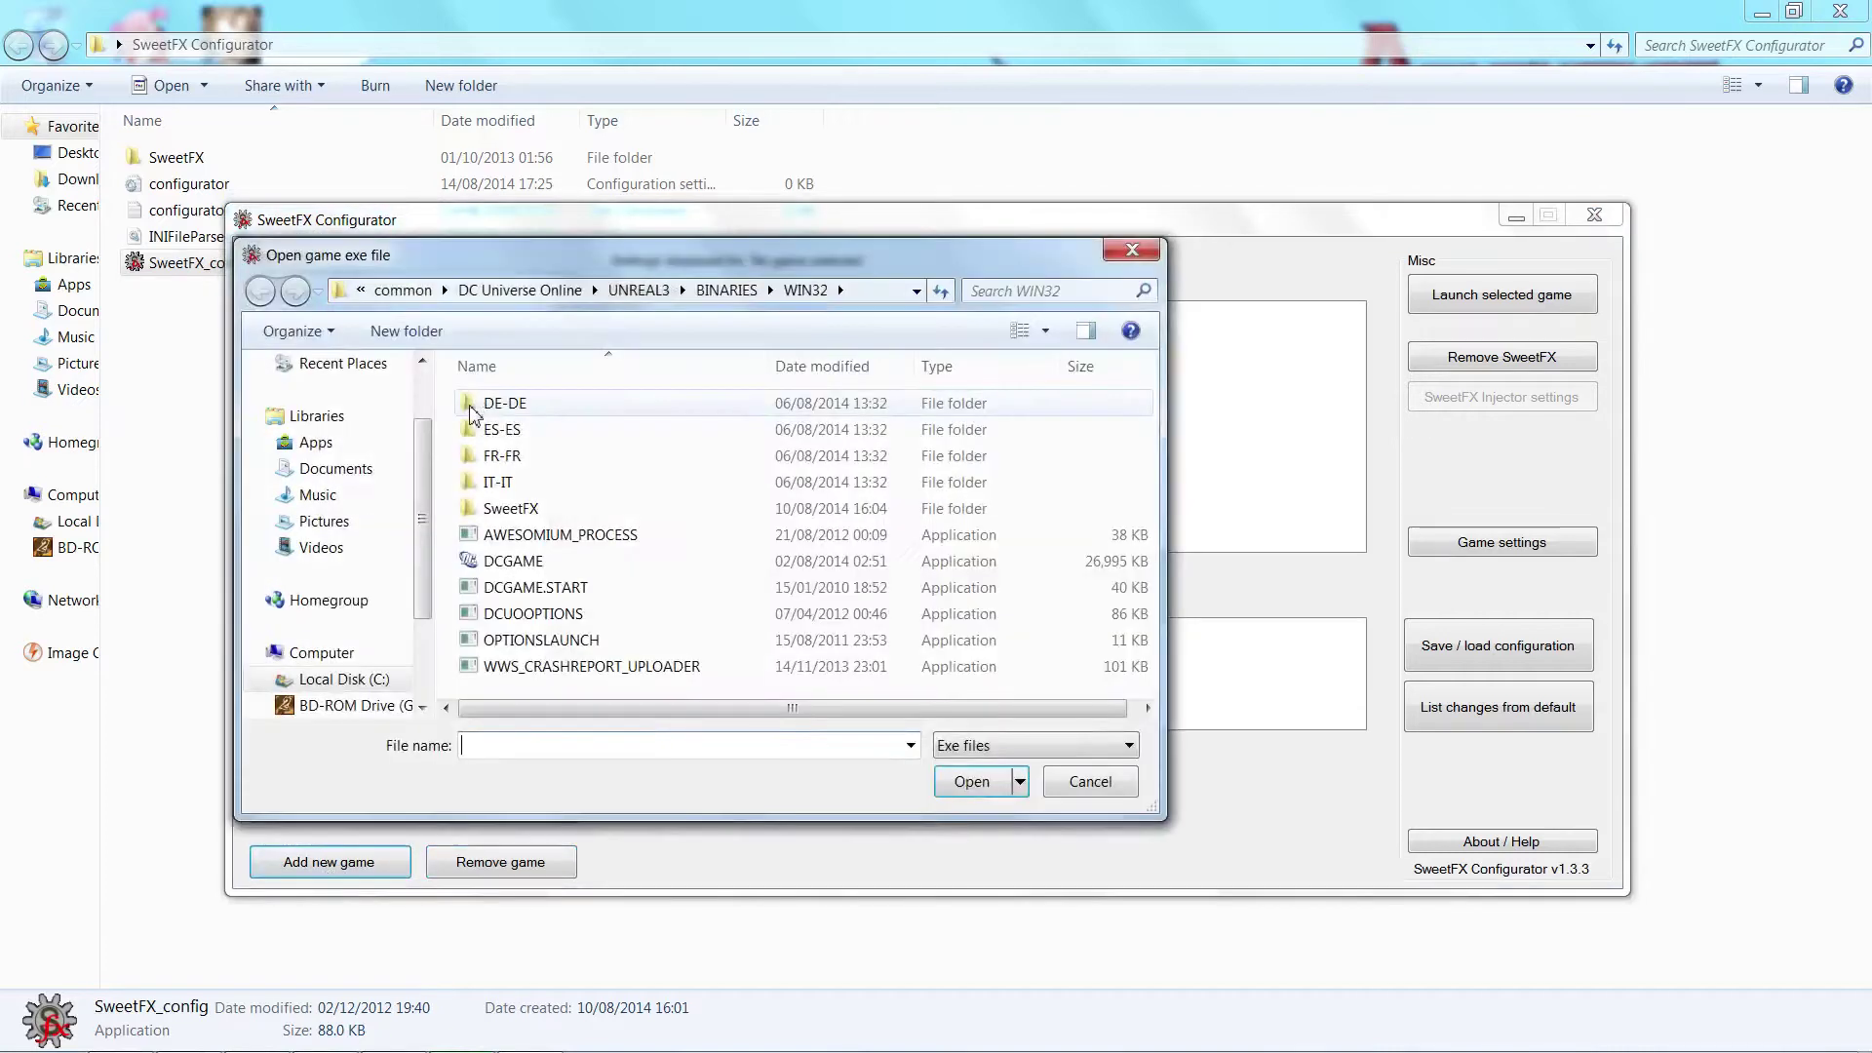
left_click_drag(624, 266, 665, 293)
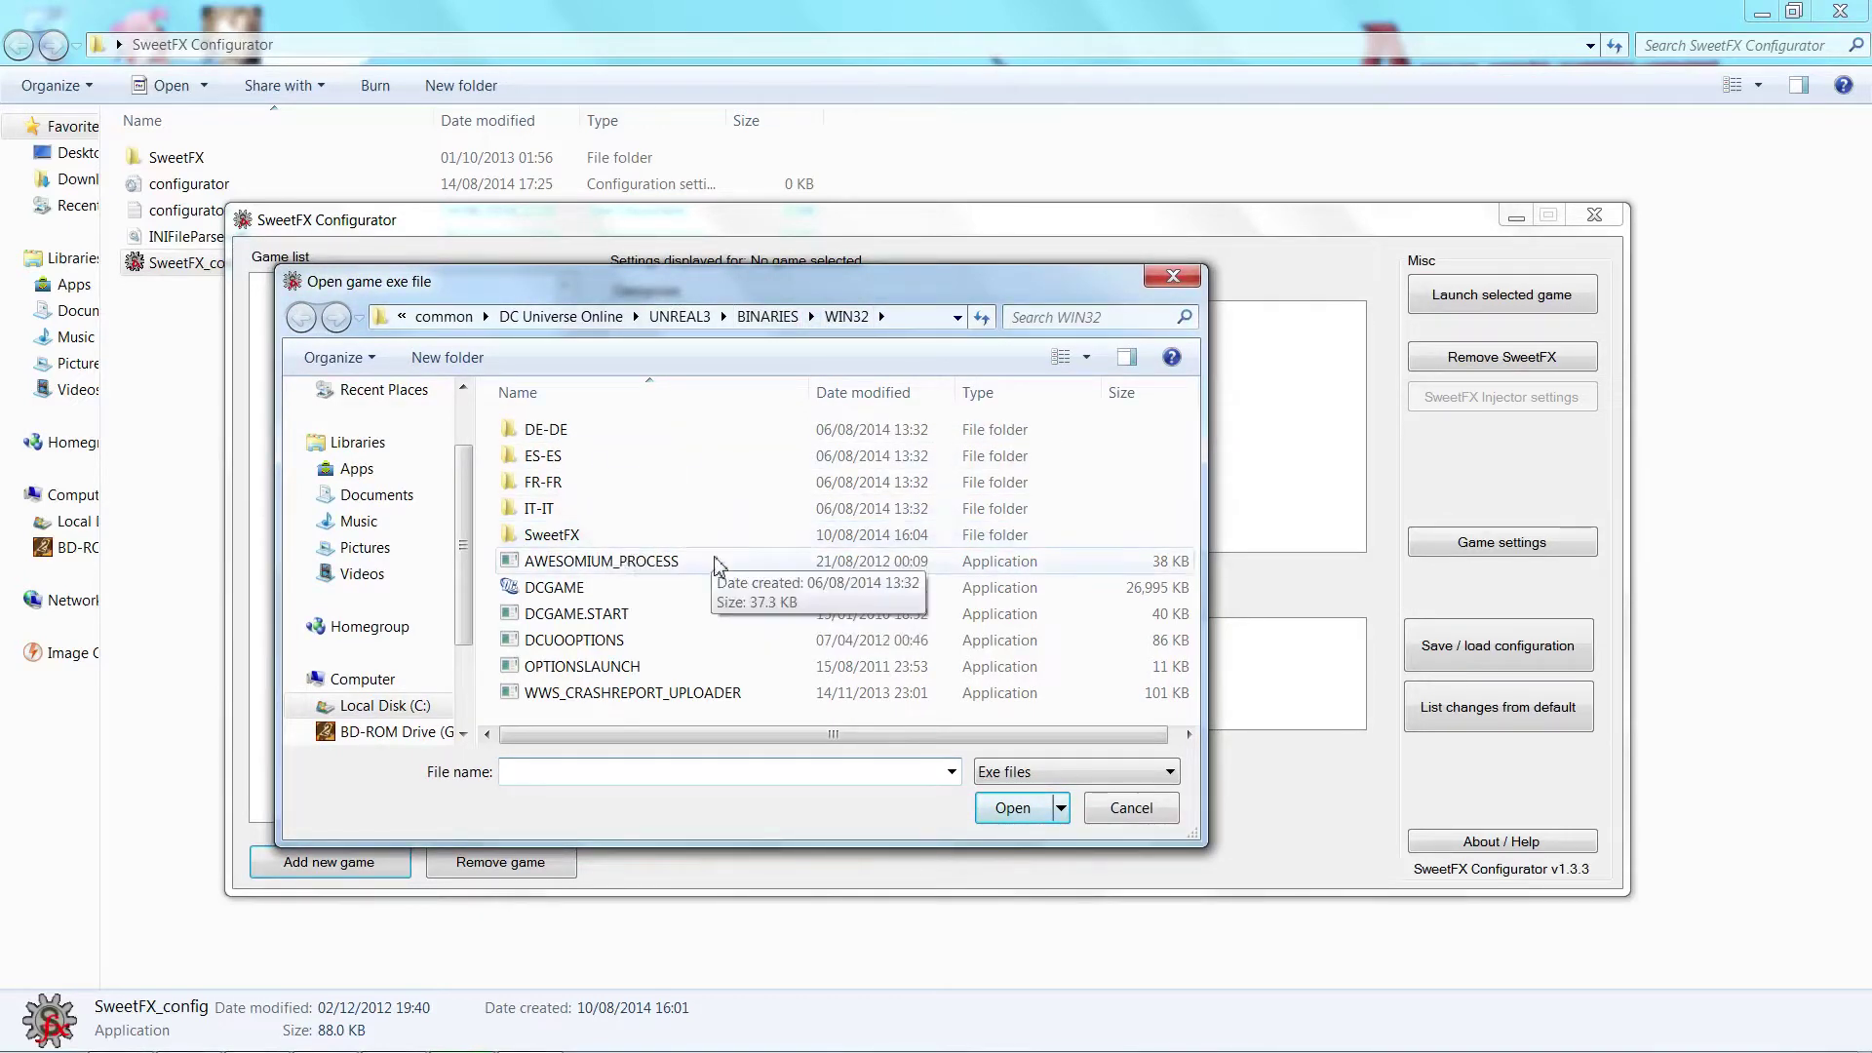
left_click_drag(585, 285, 622, 294)
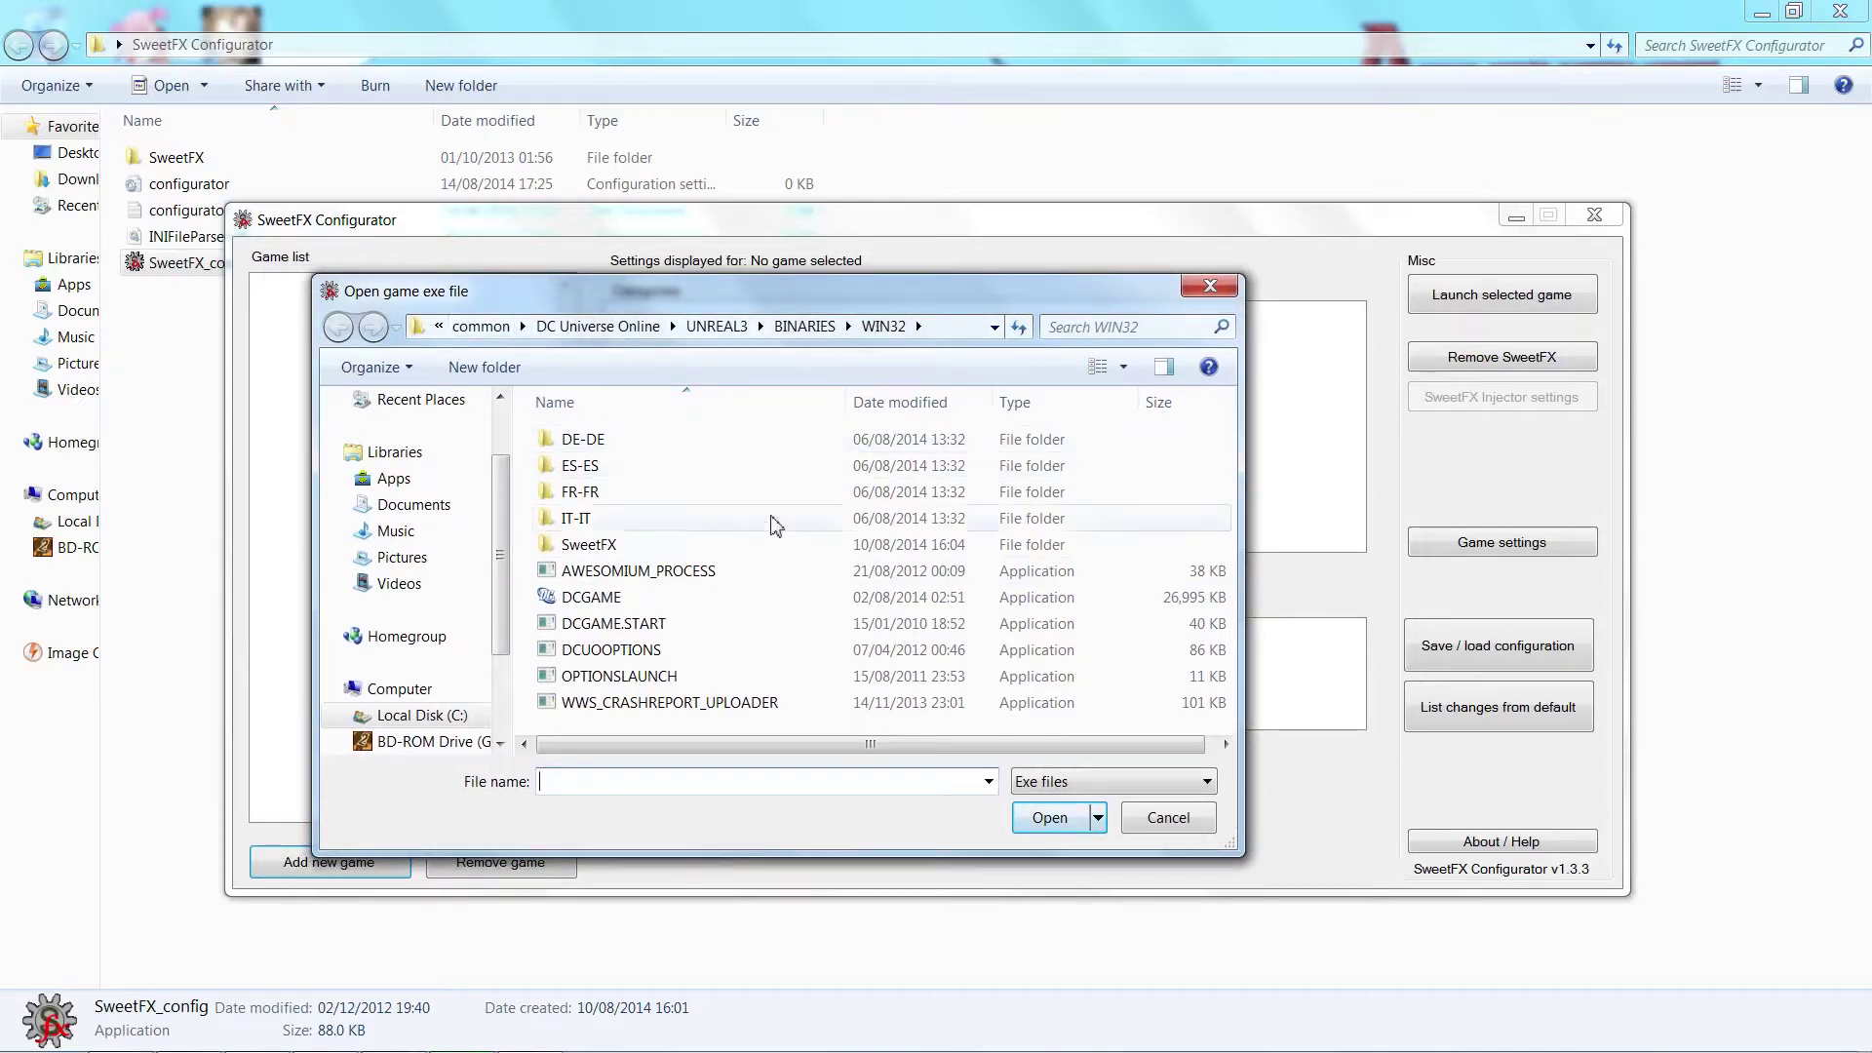
Browse to the Program Files (x86)\Steam\steamapps\common folder in the game exe chooser
left_click(472, 336)
left_click(482, 332)
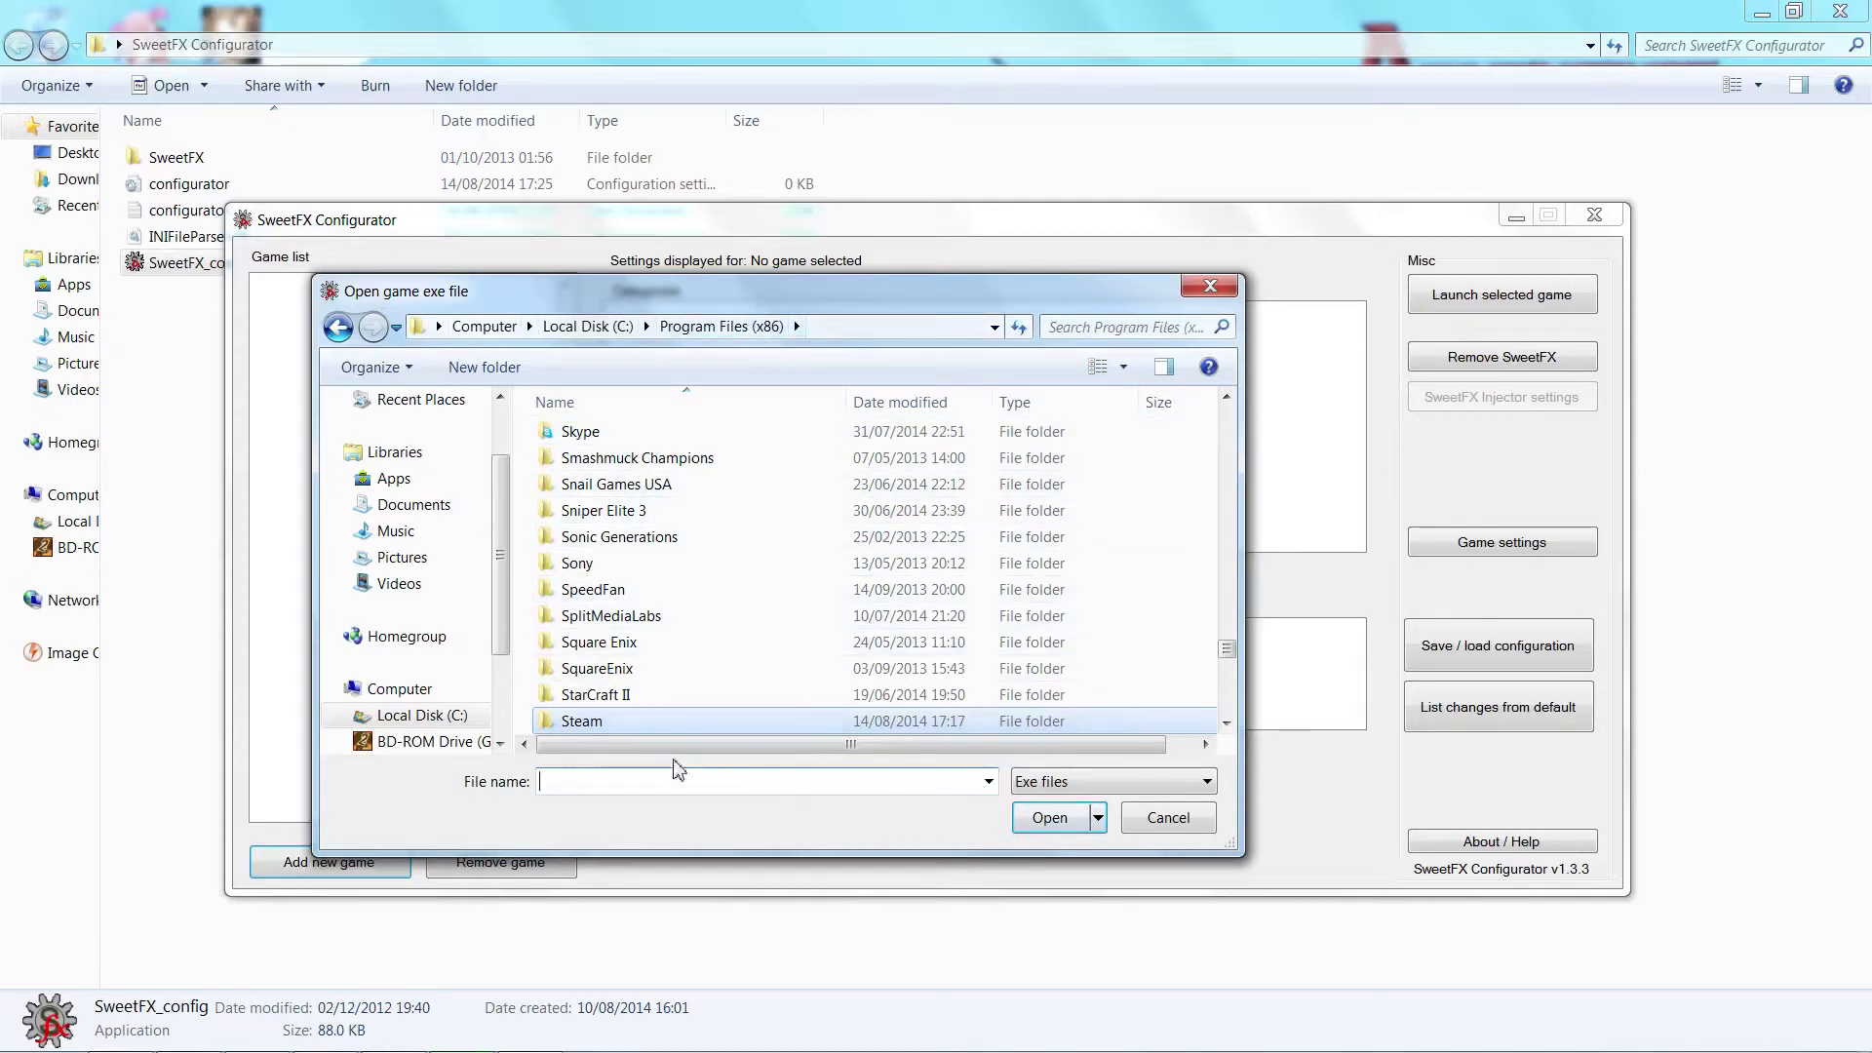
double_click(595, 722)
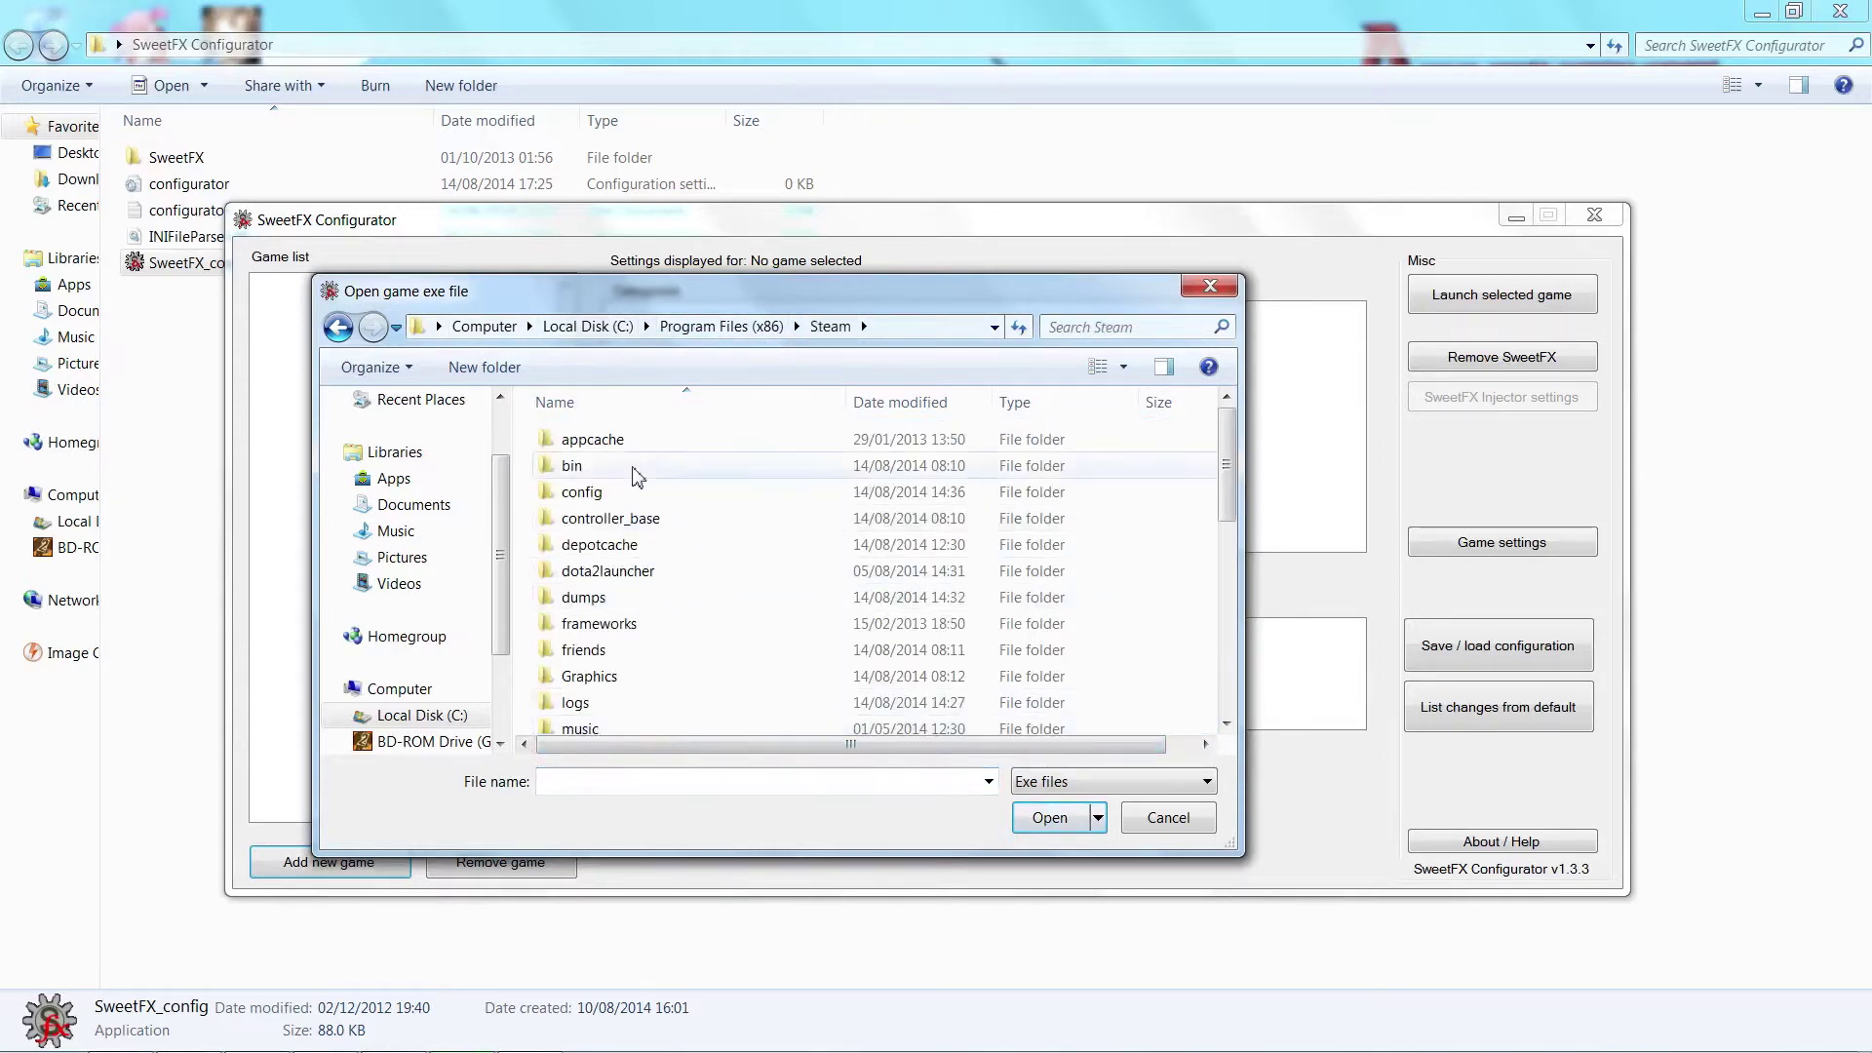
scroll(639, 476, "down", 1)
scroll(616, 644, "down", 3)
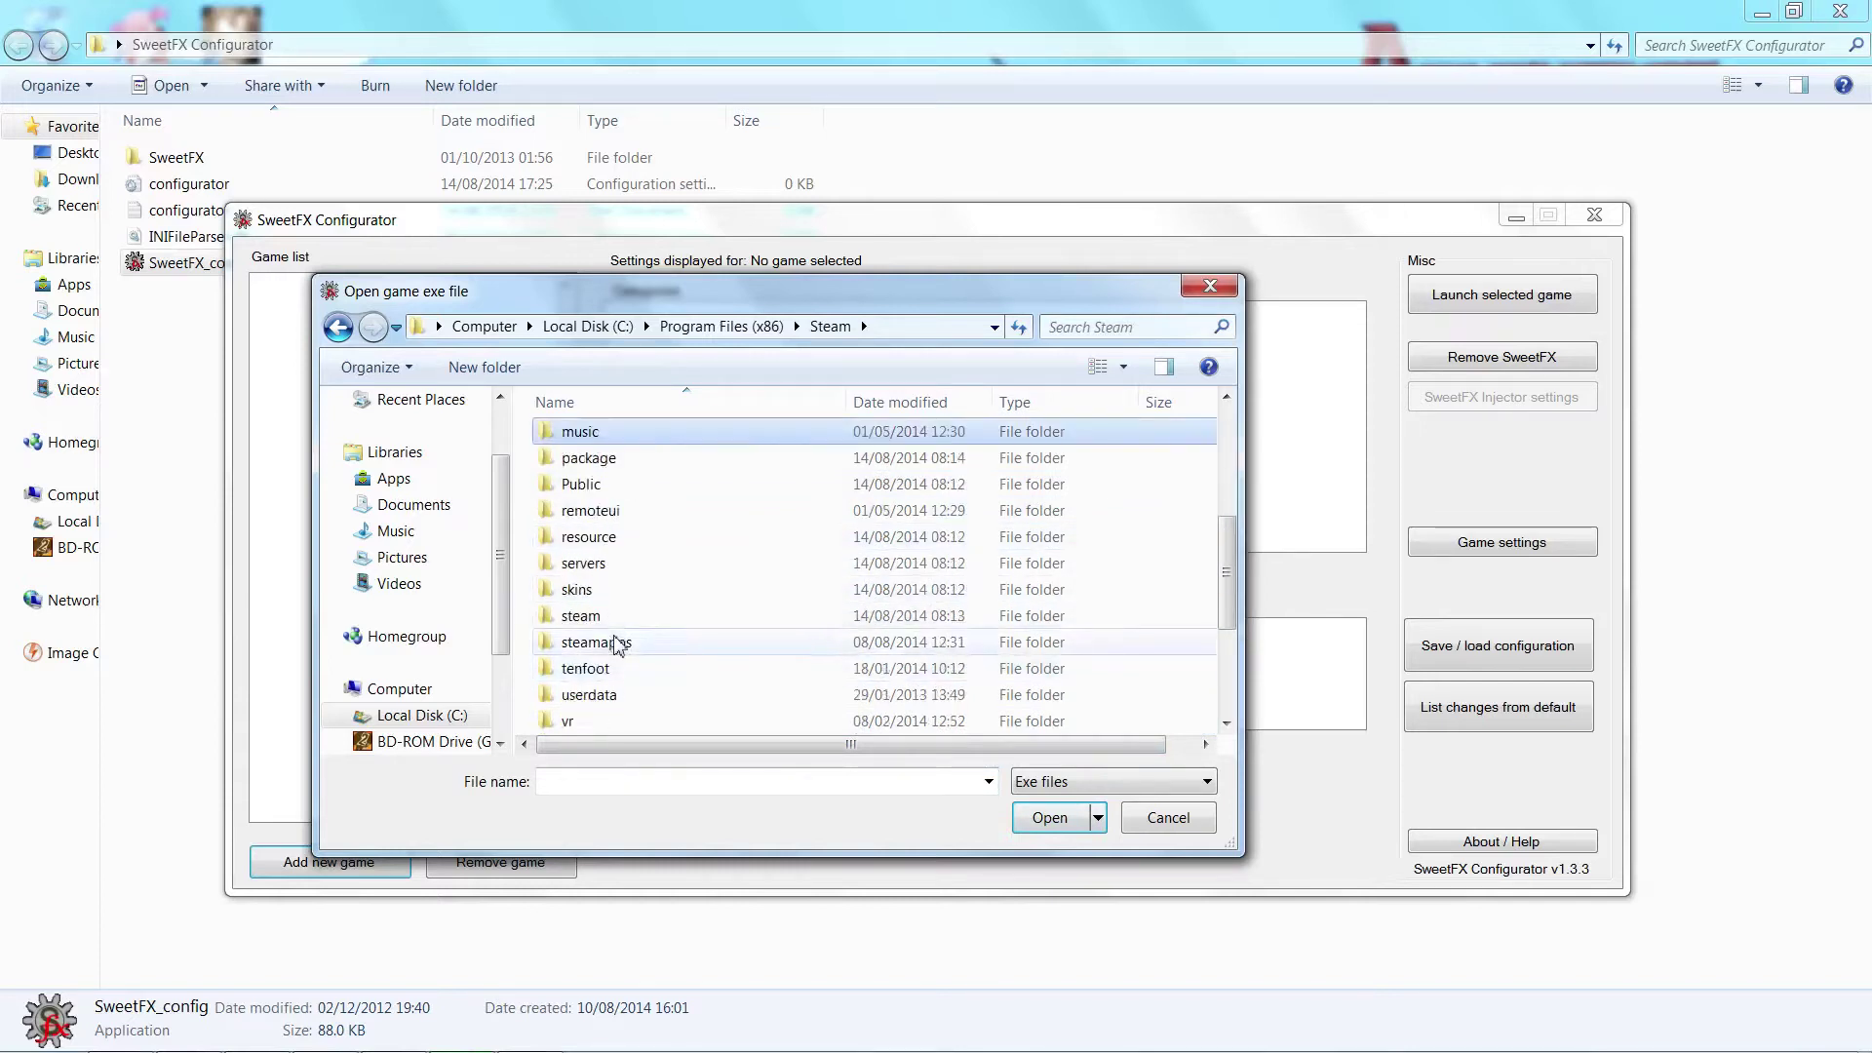
double_click(617, 643)
double_click(585, 432)
Add DCGAME from DC Universe Online\UNREAL3\BINARIES\WIN32 to the game list
scroll(644, 617, "down", 3)
scroll(643, 618, "down", 7)
scroll(629, 546, "up", 2)
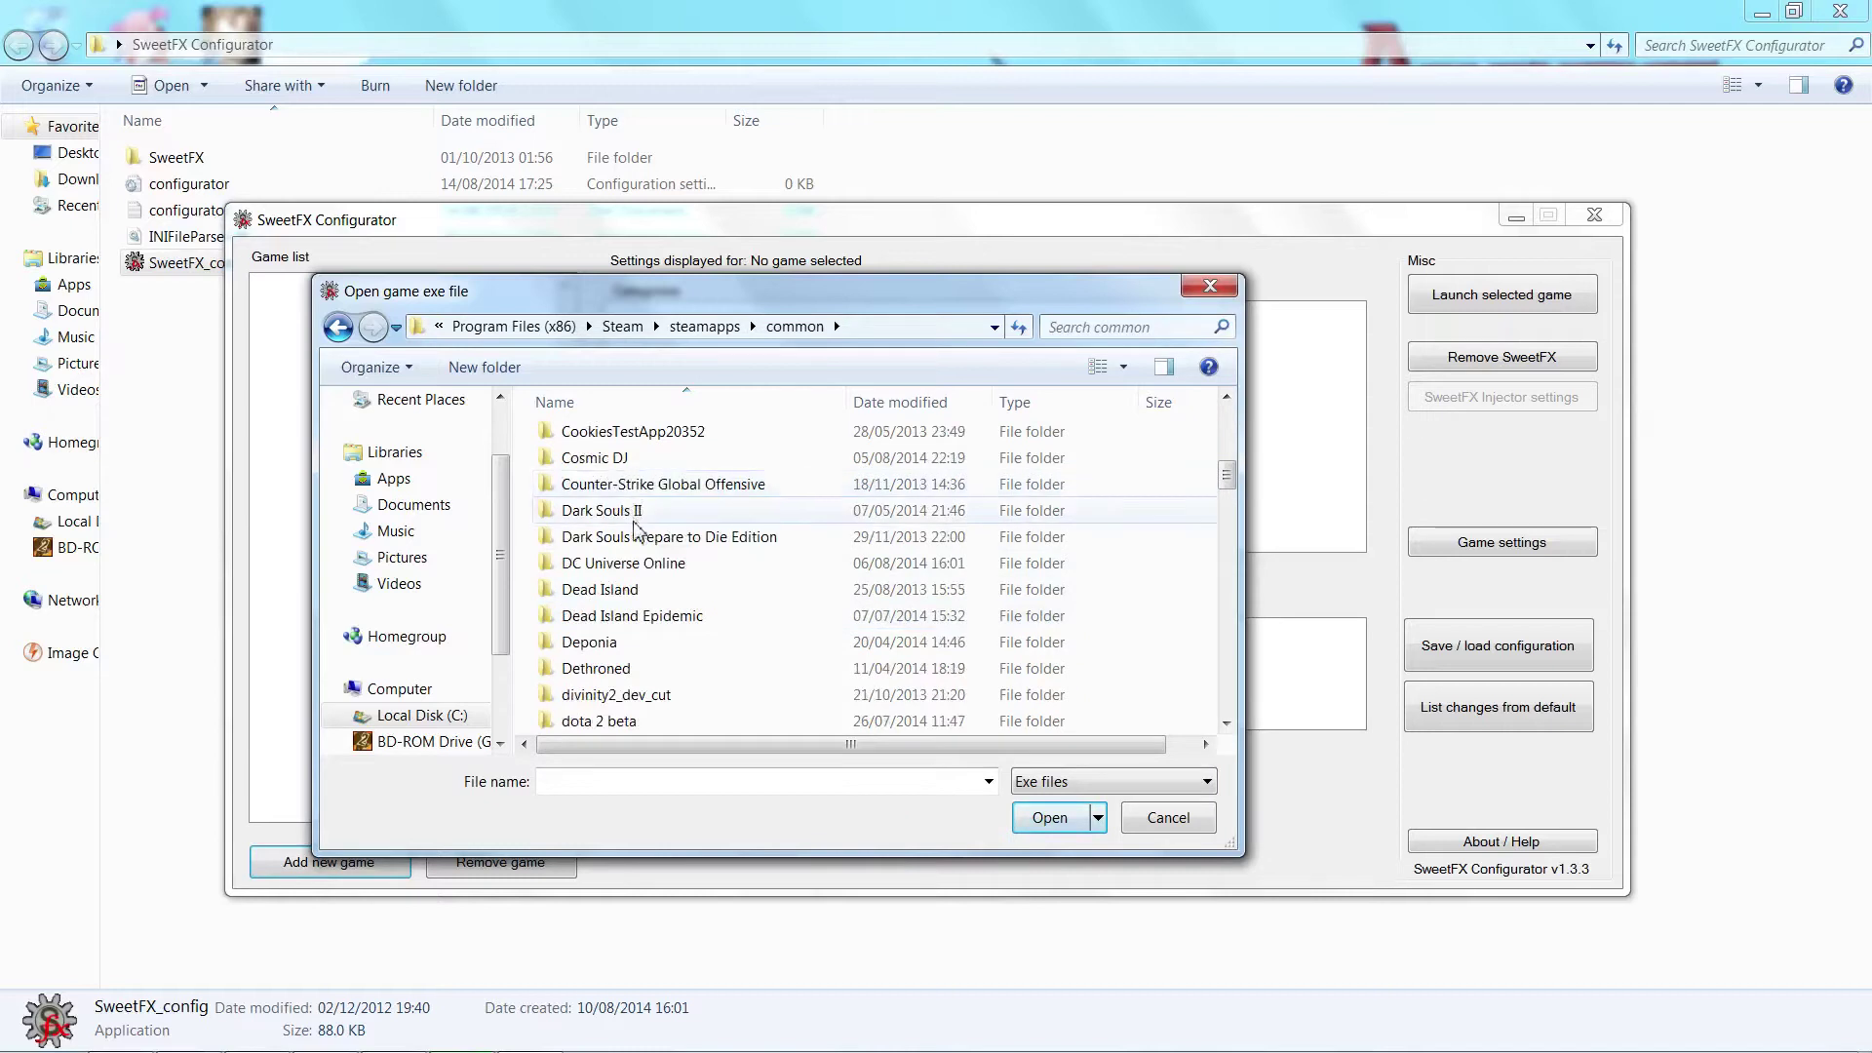
double_click(629, 563)
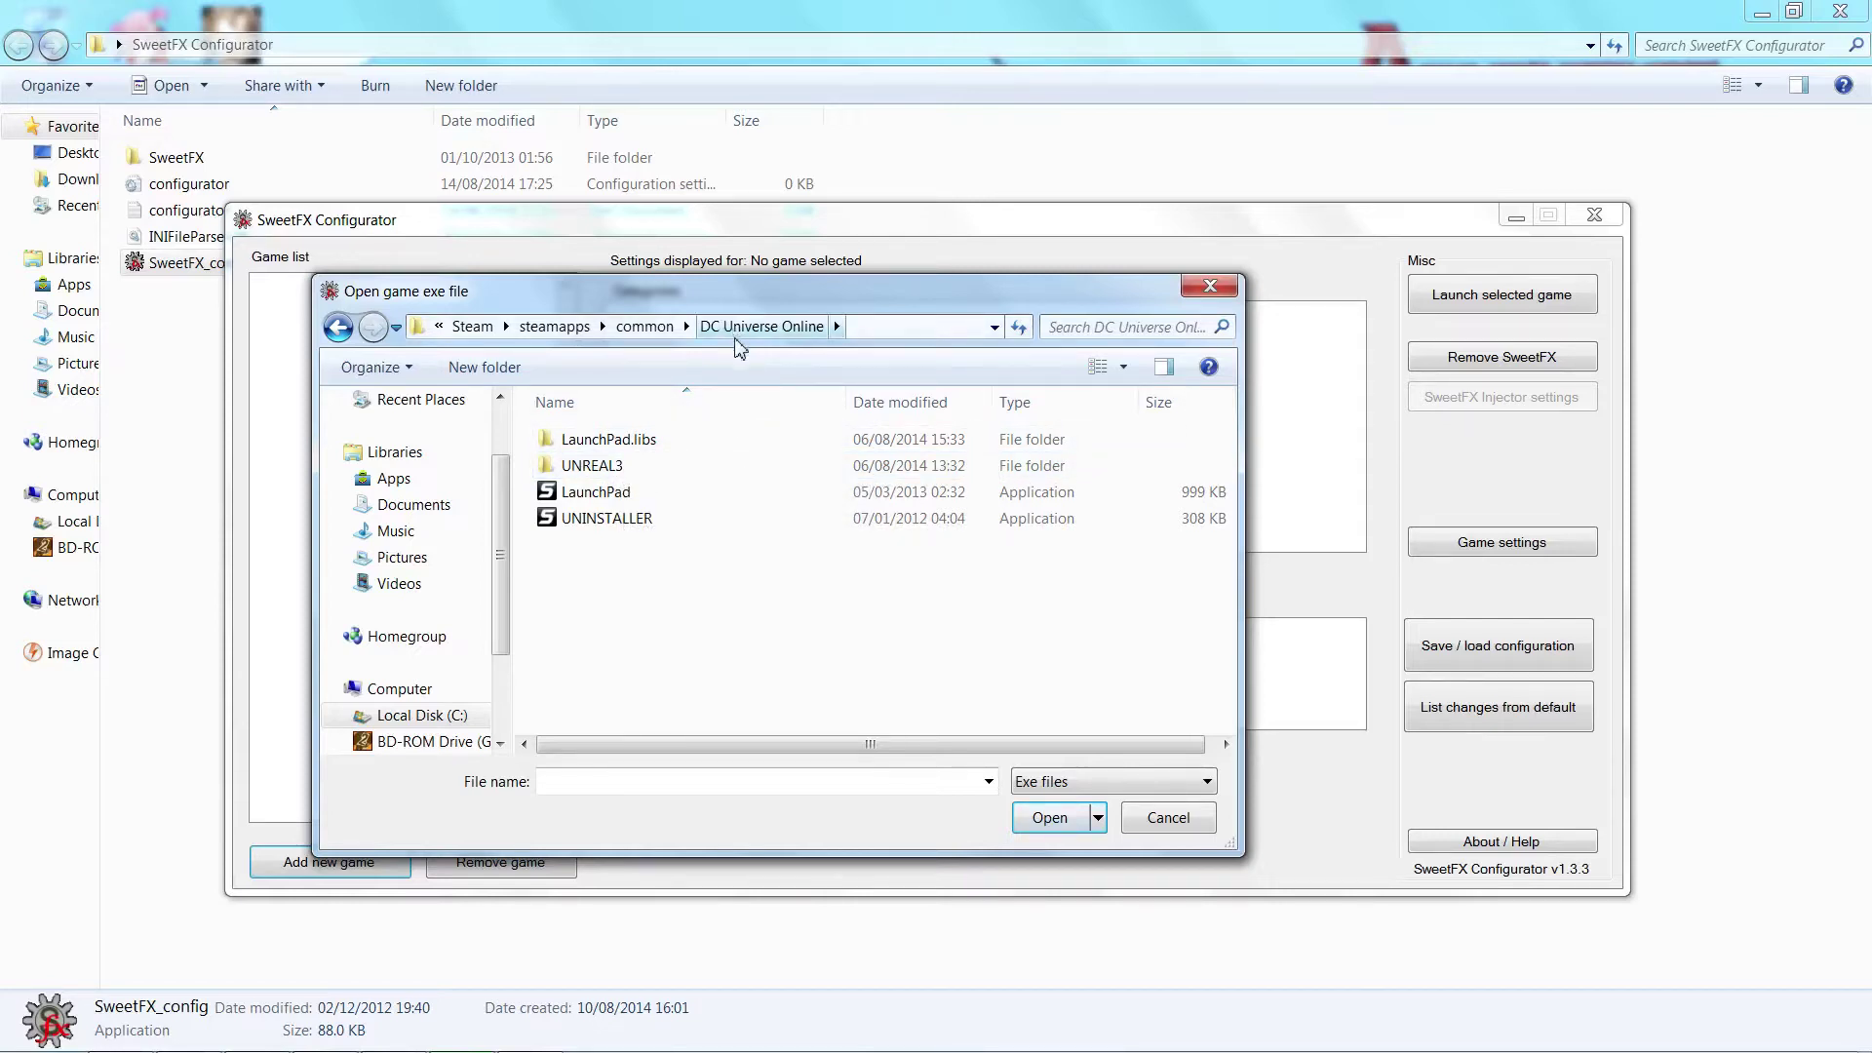
double_click(650, 473)
double_click(634, 444)
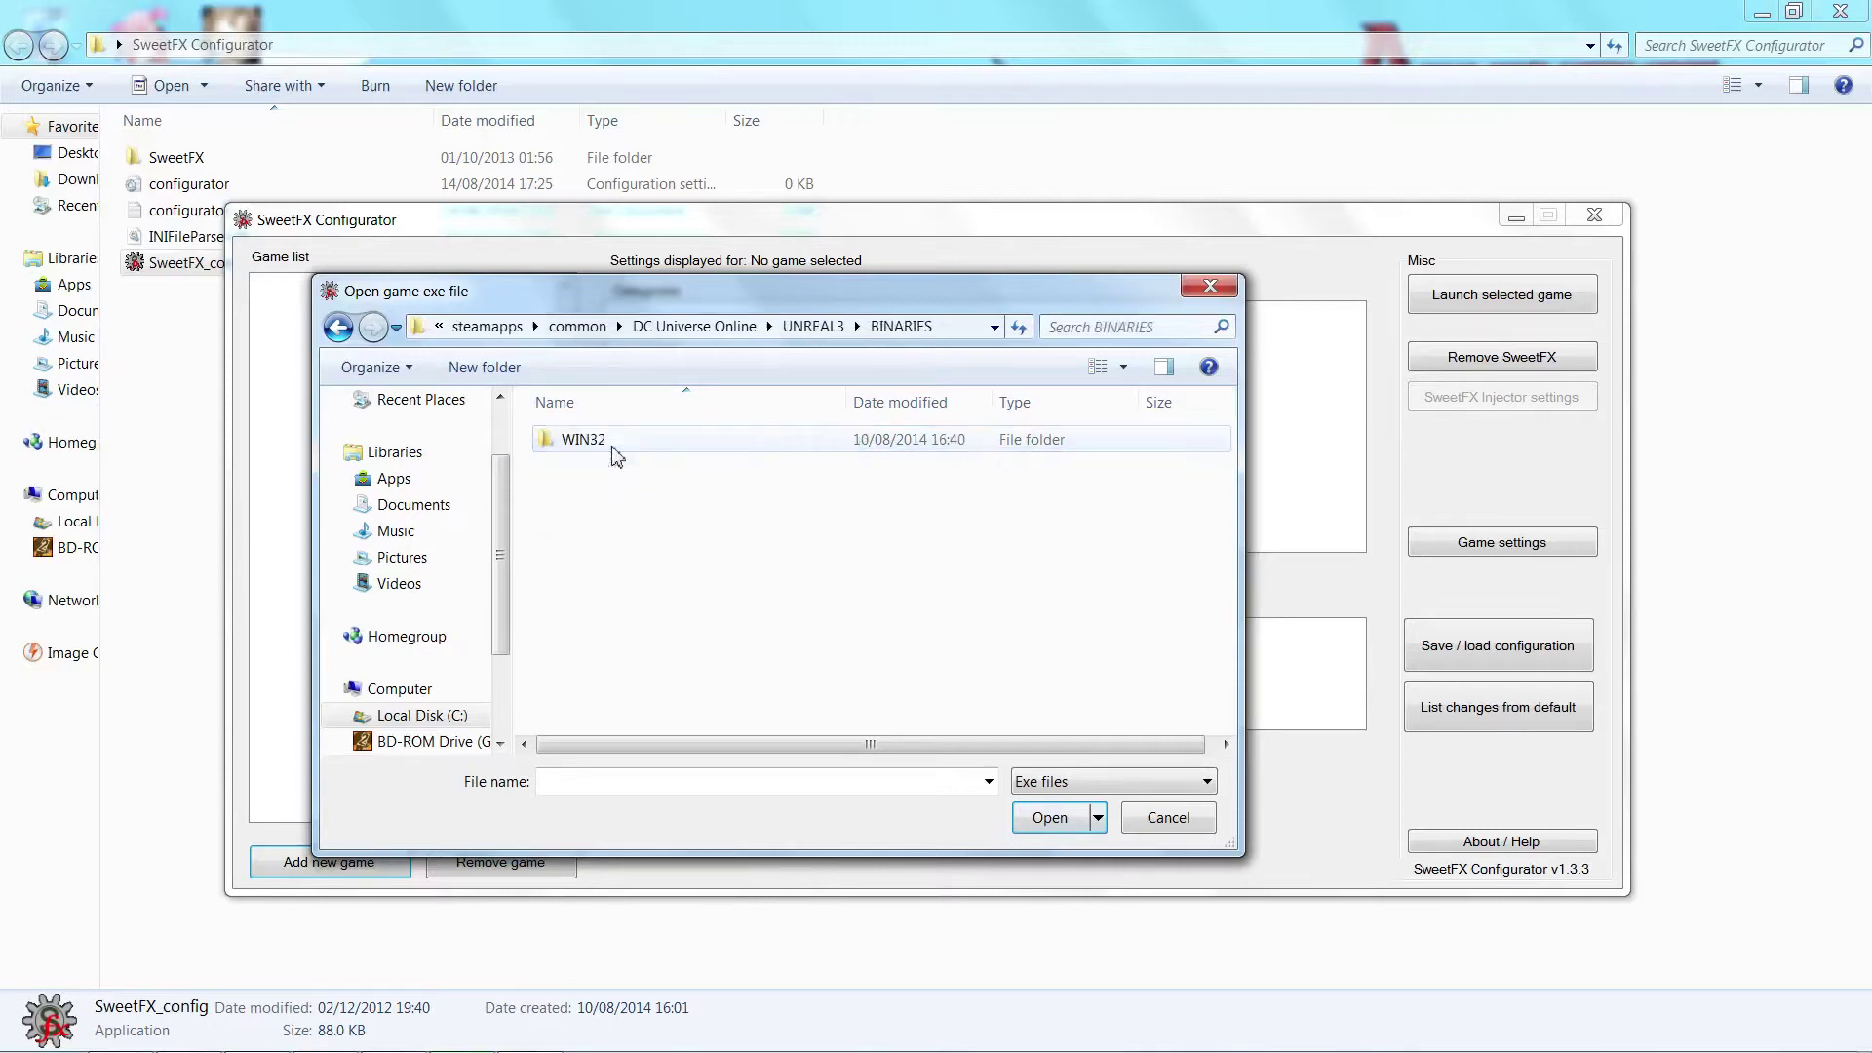
double_click(629, 441)
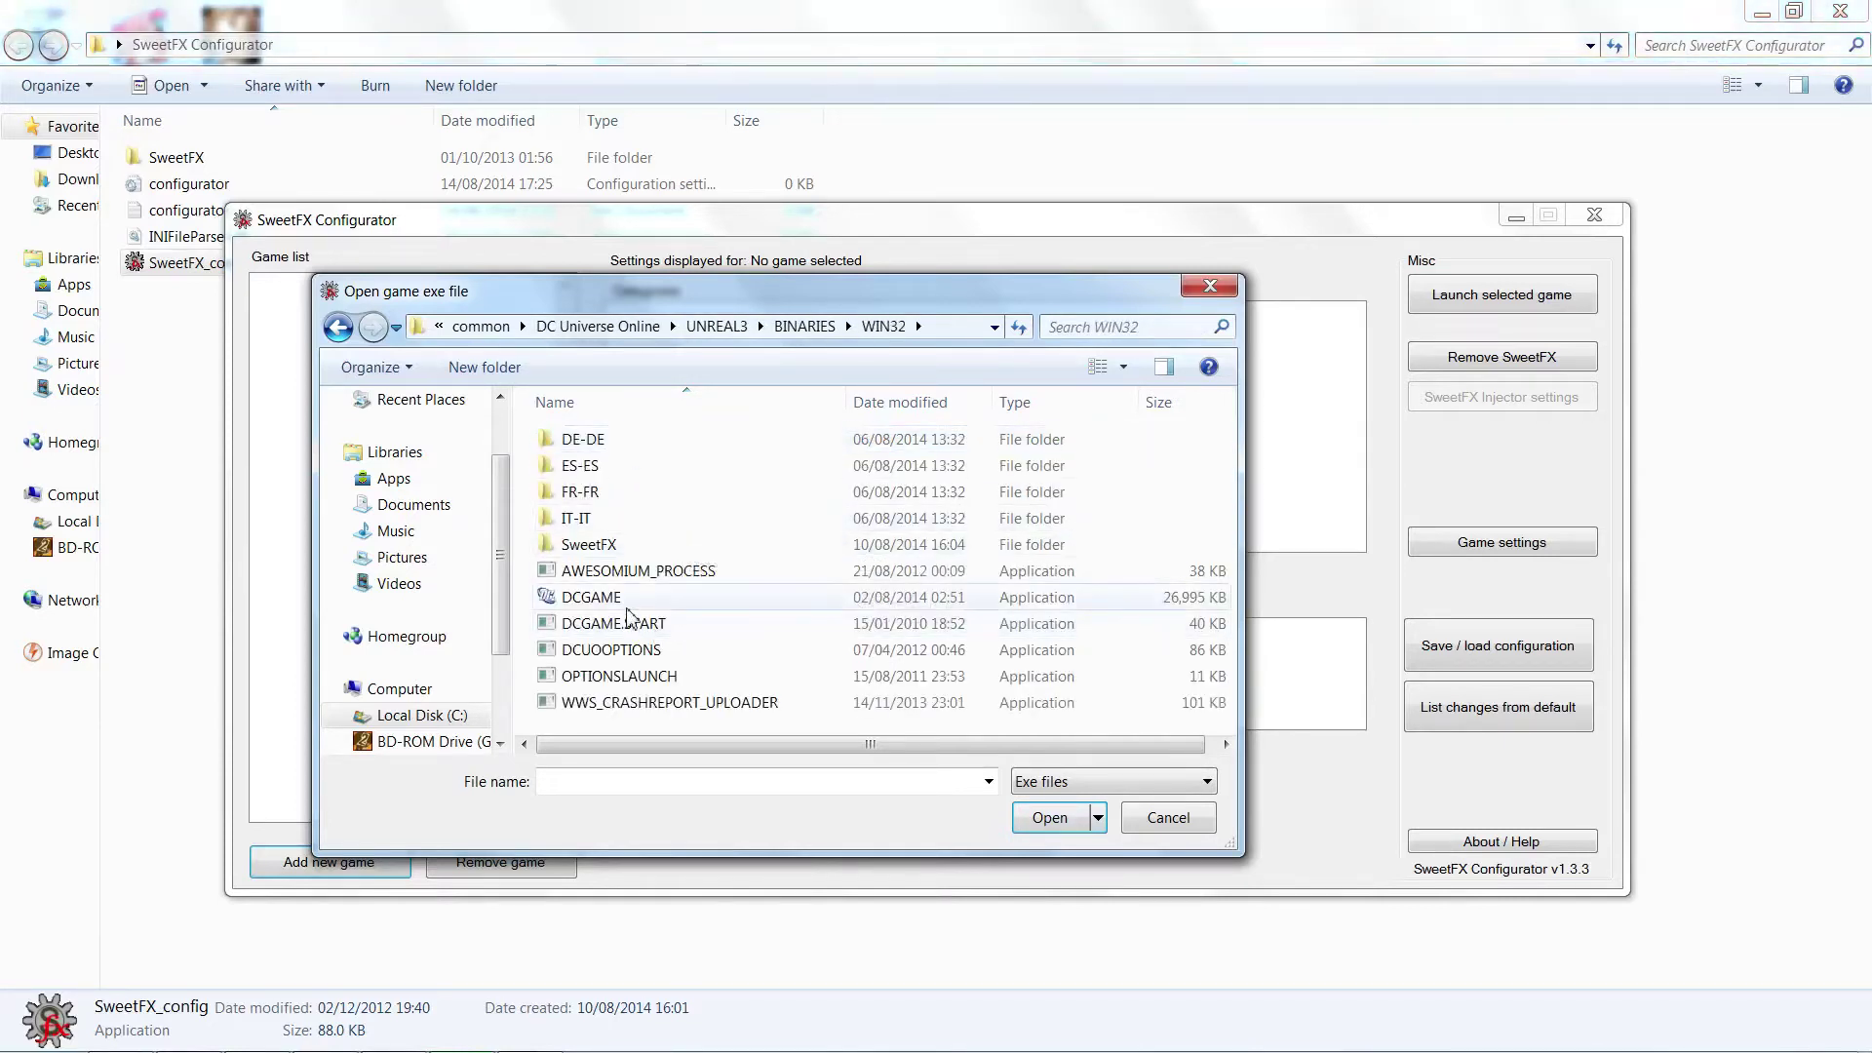
left_click(629, 602)
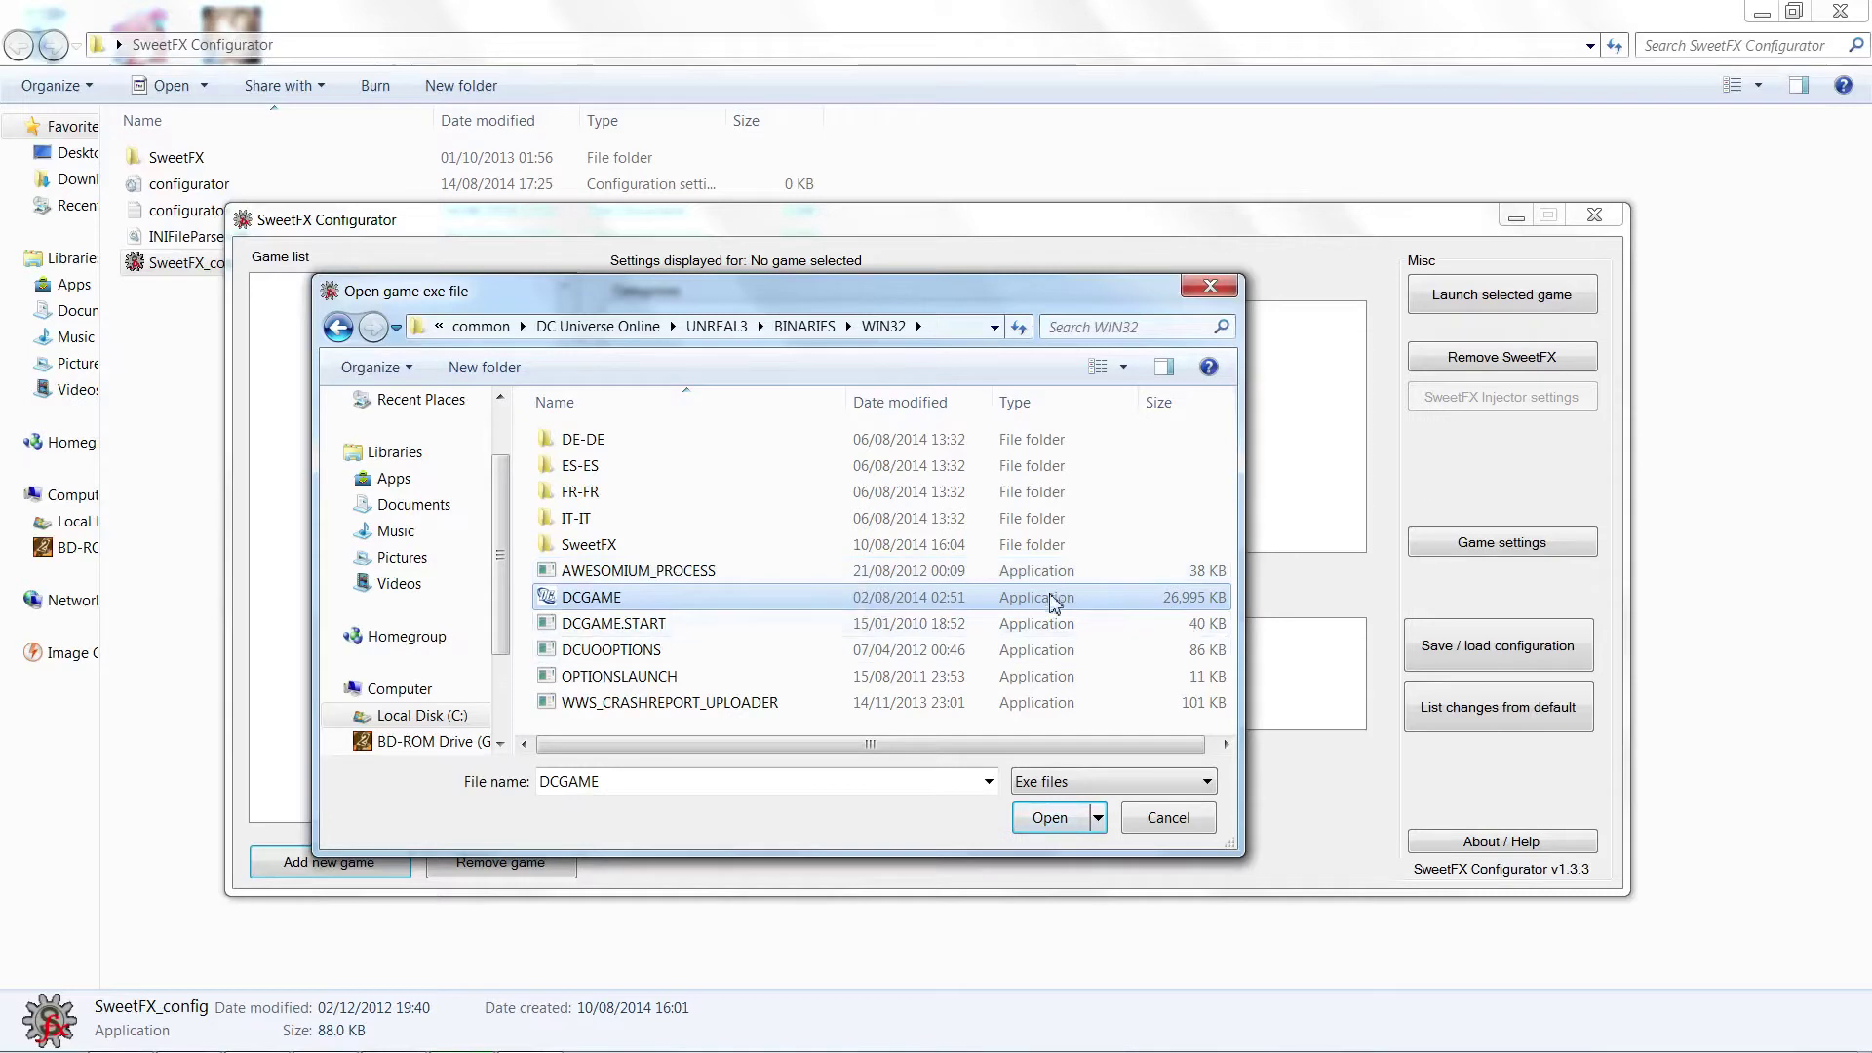
double_click(589, 599)
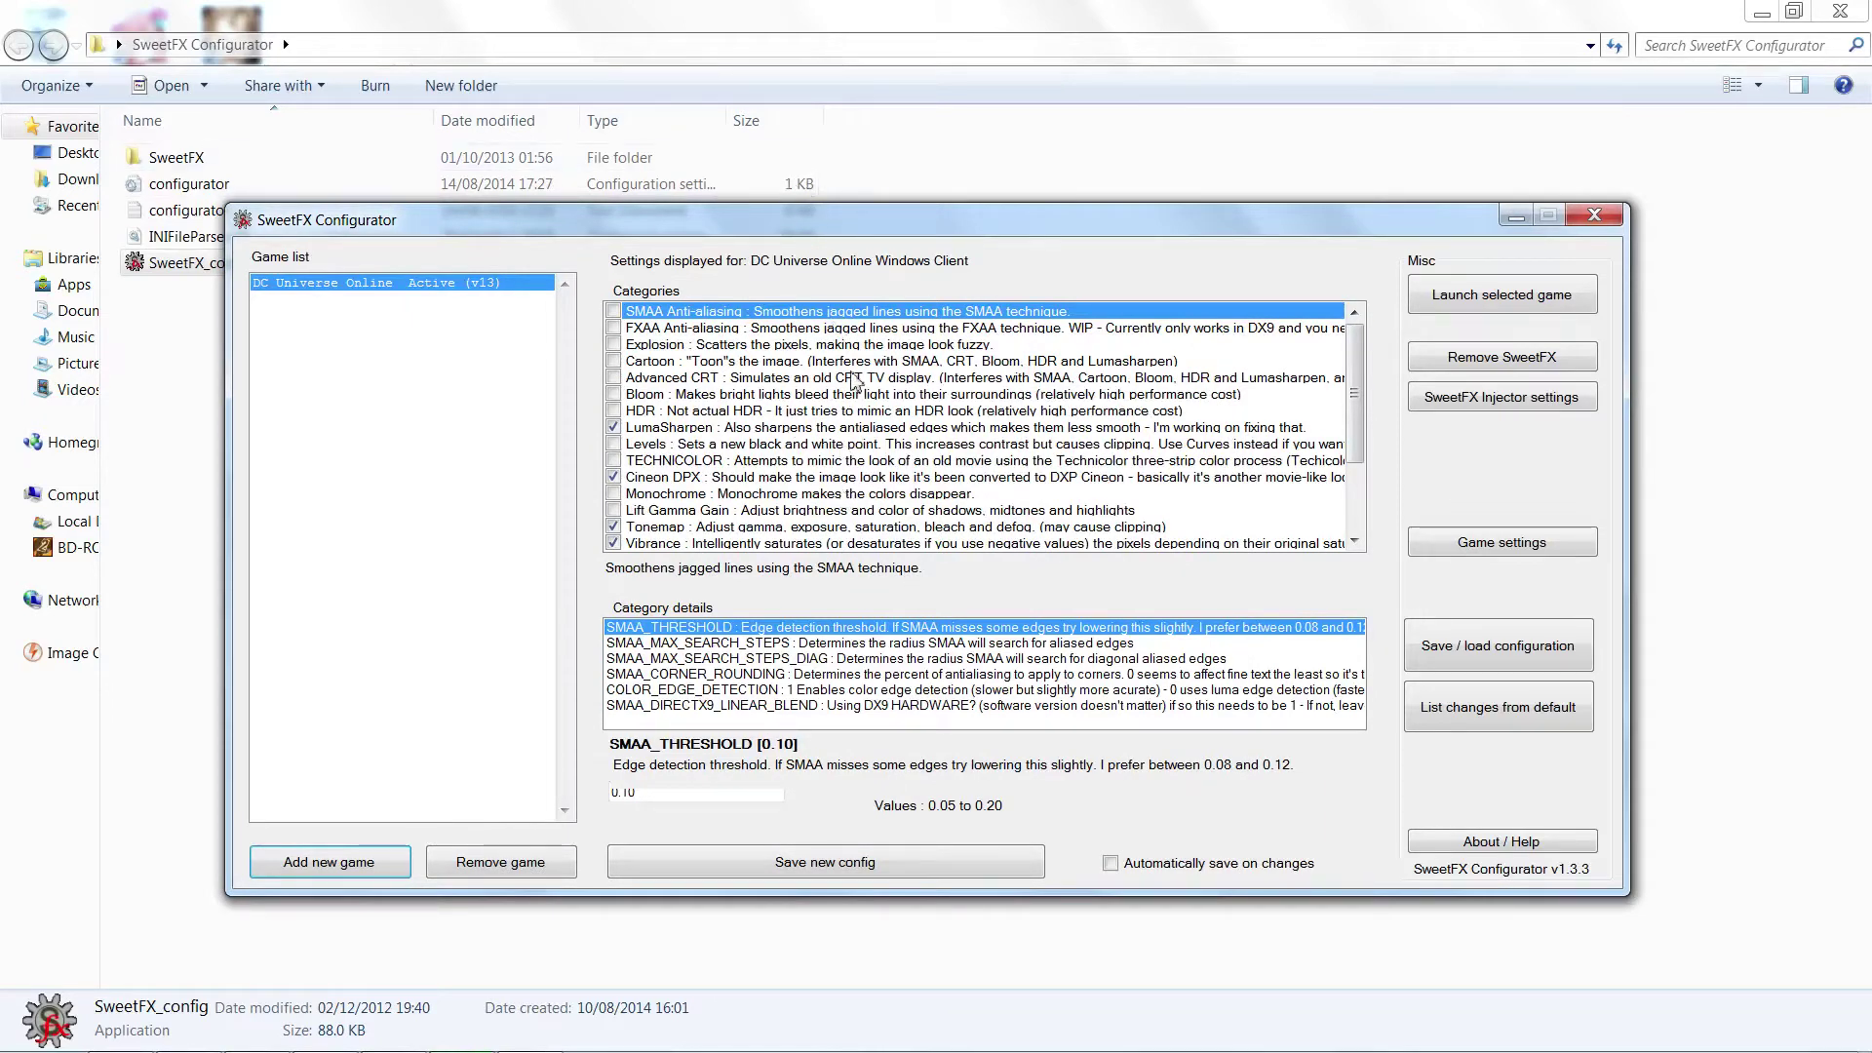
Minimize the configurator, switch to Firefox and search Google for "sweetfx presets"
left_click_drag(1365, 414, 1362, 360)
left_click(1517, 217)
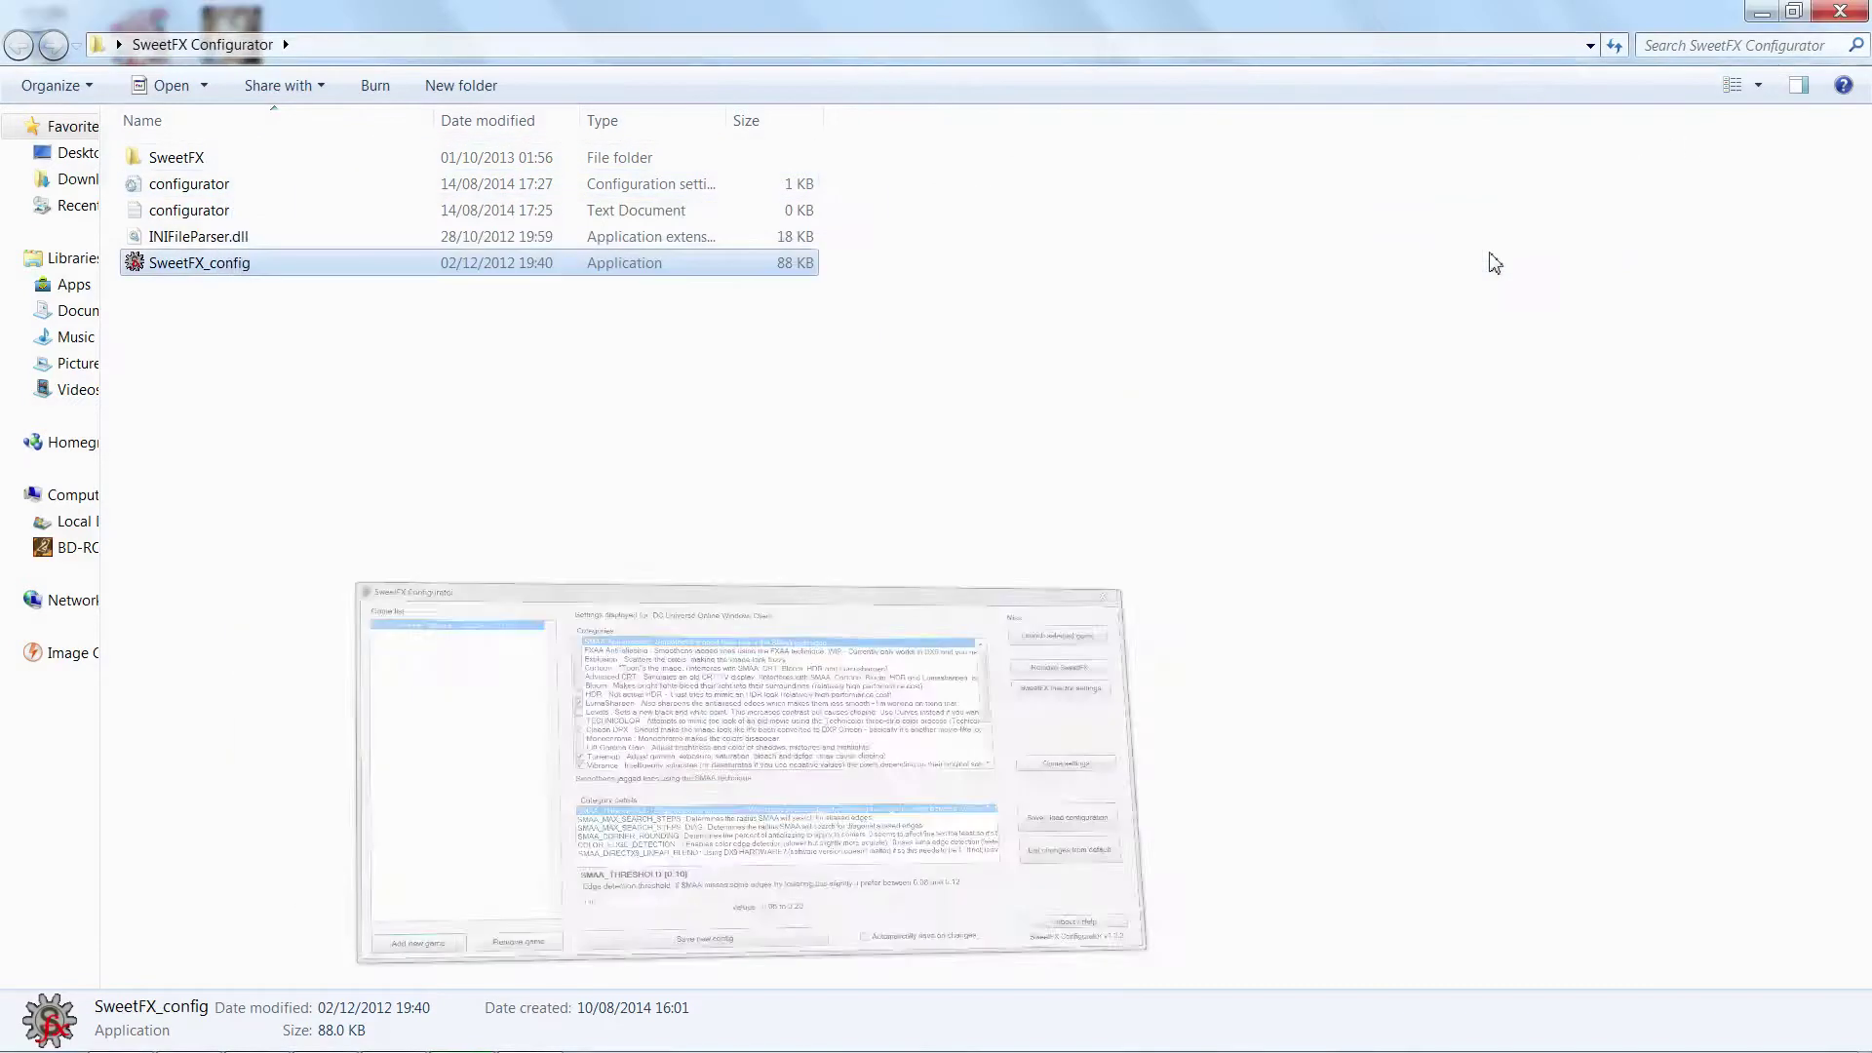
left_click(200, 1039)
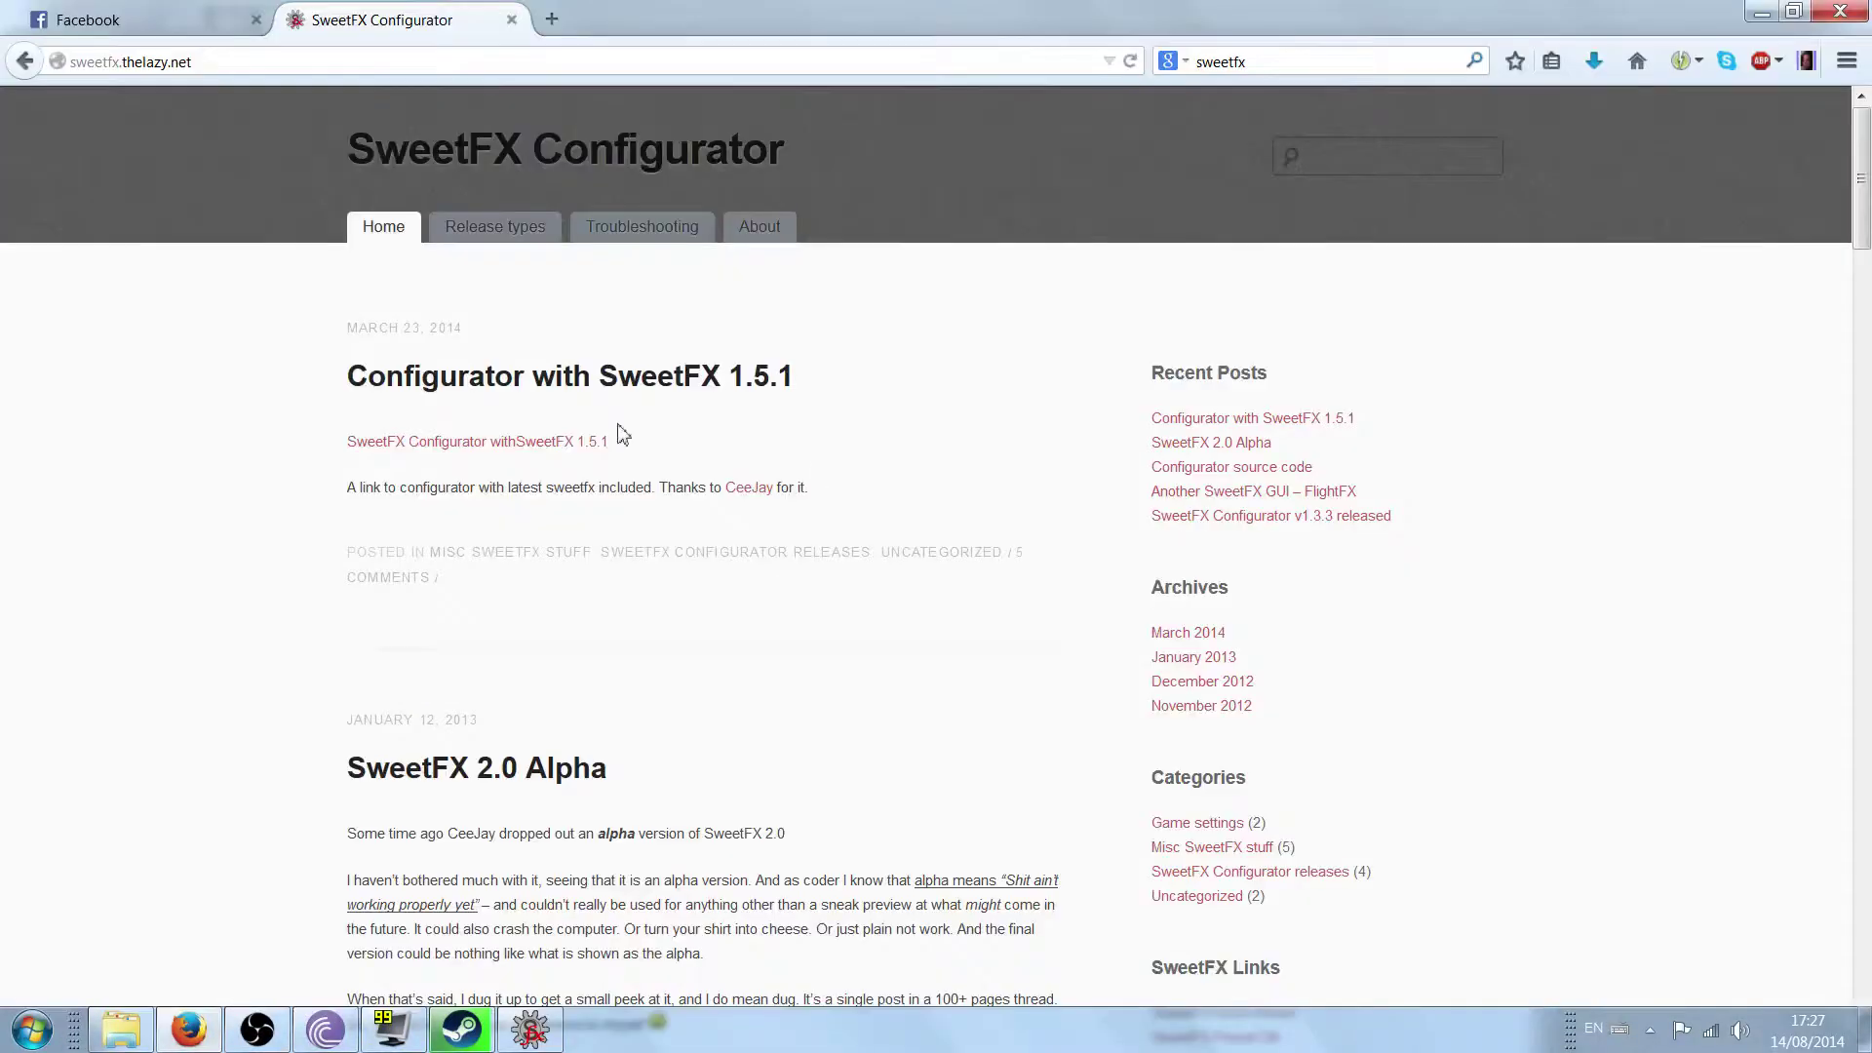
left_click(24, 60)
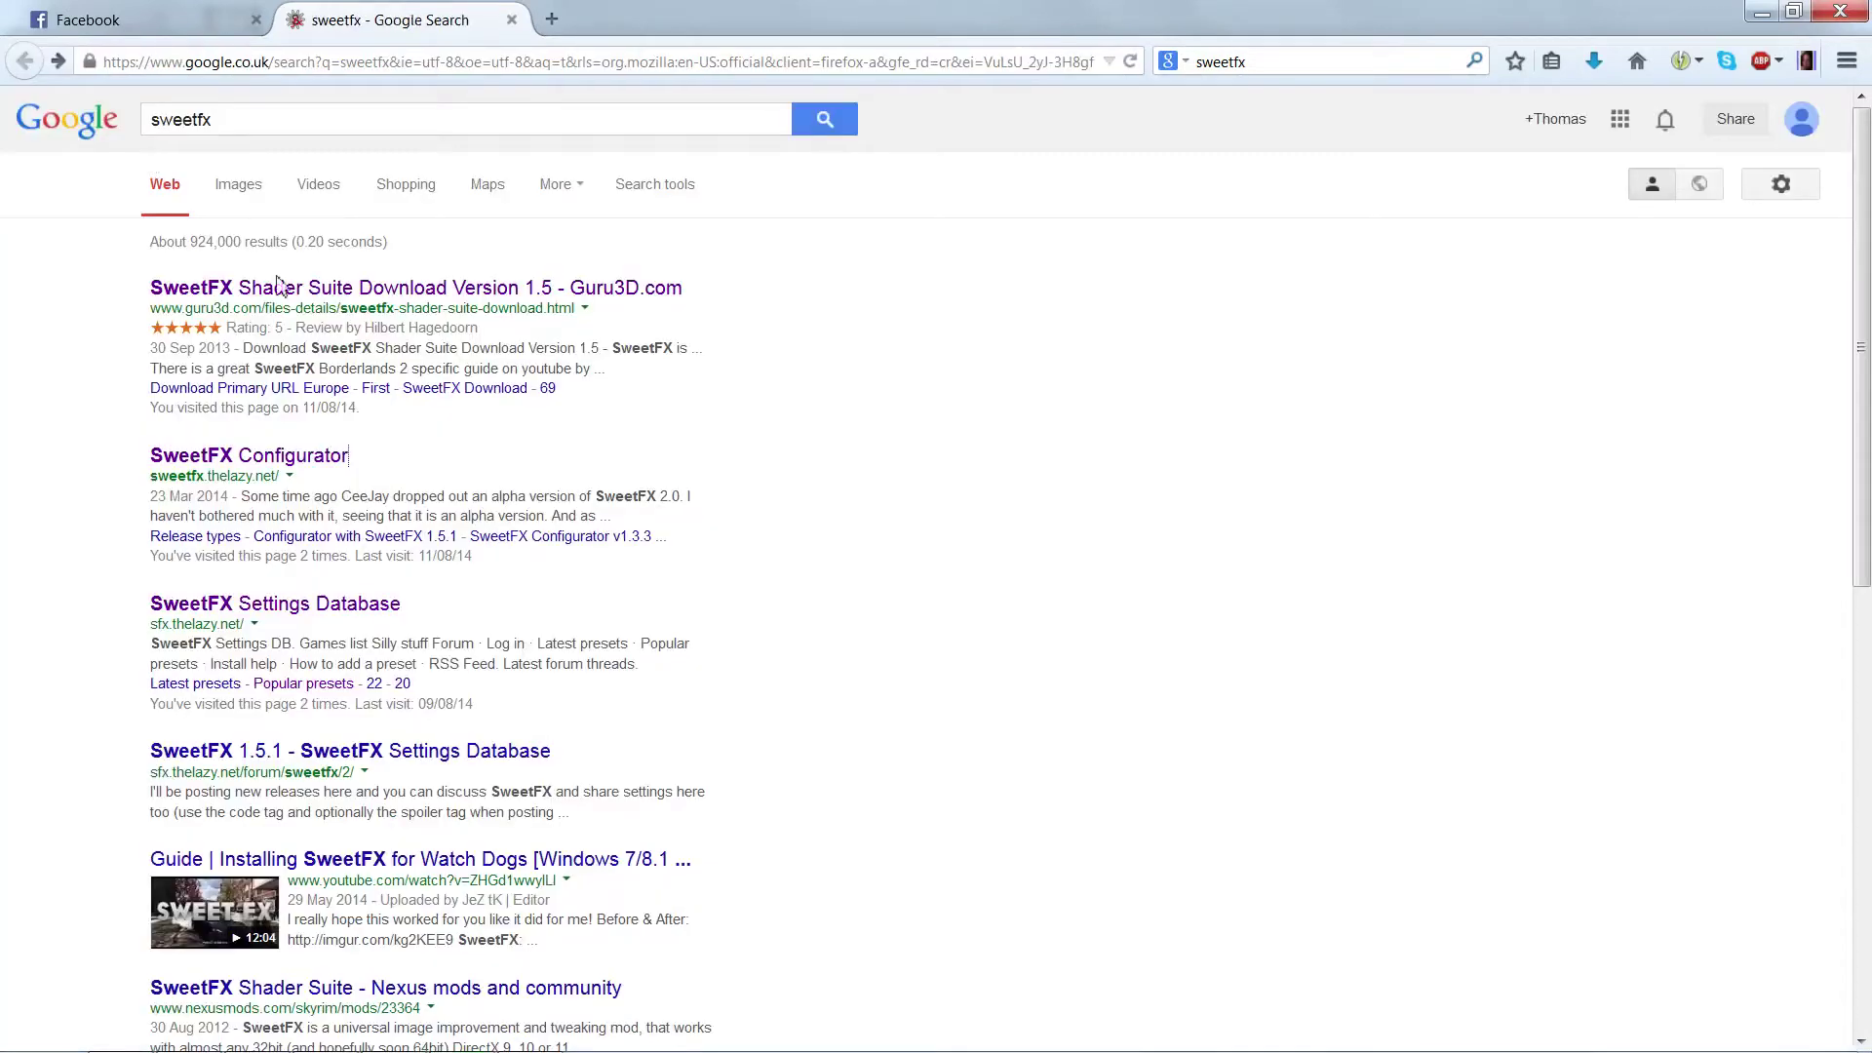
left_click(252, 131)
type("pre")
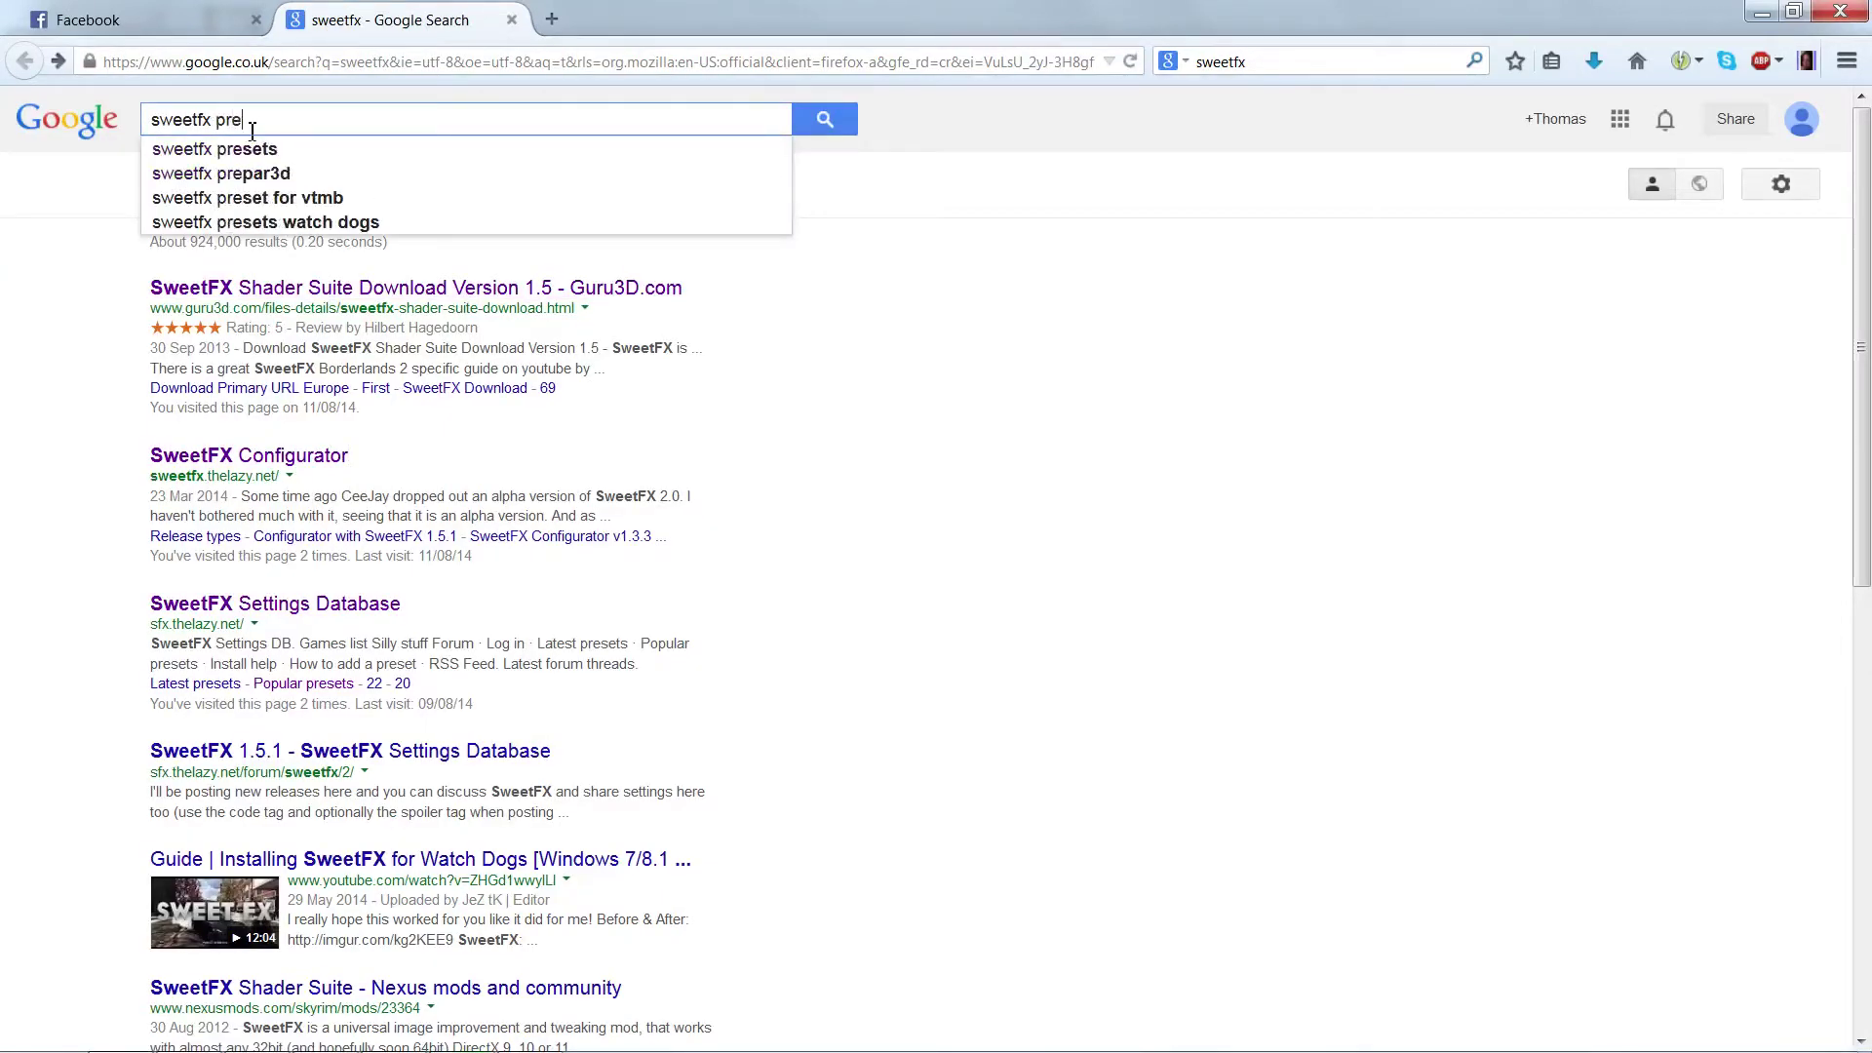
type("sets")
key("Return")
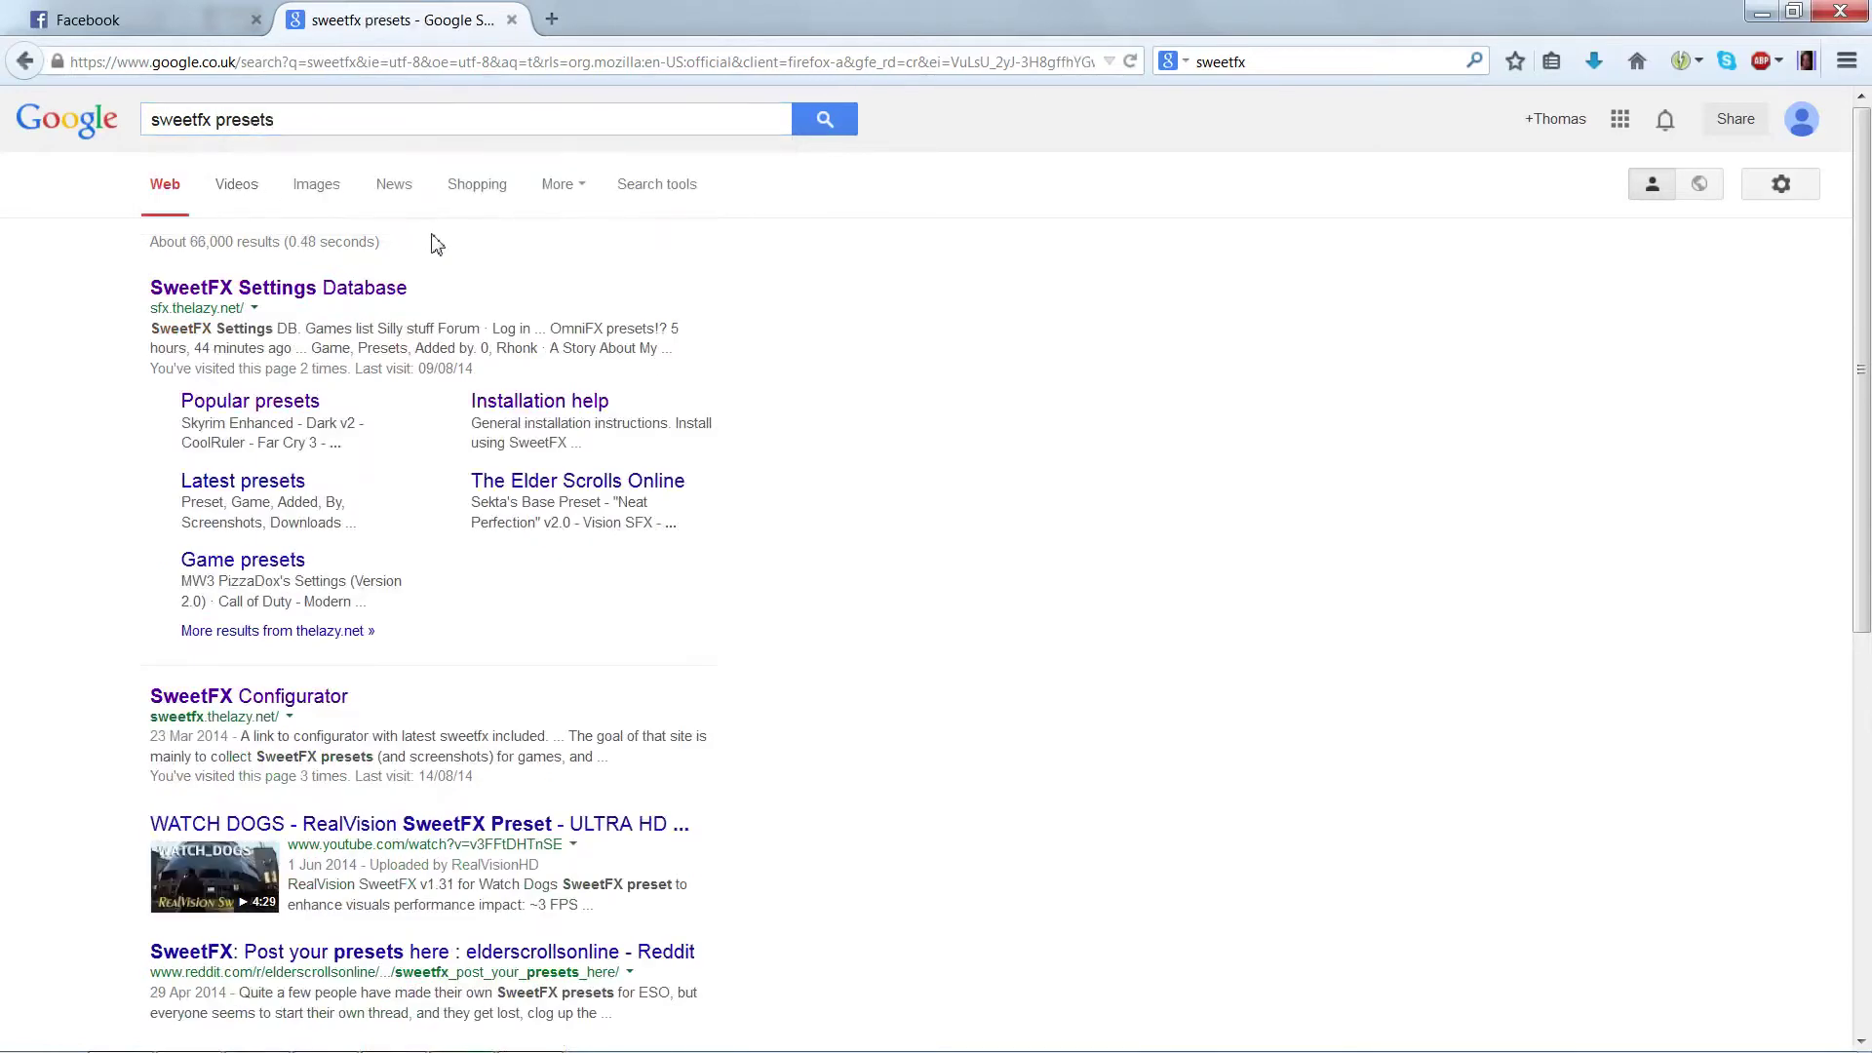
Open the SweetFX Settings Database from the search results and look through its games list
left_click(373, 289)
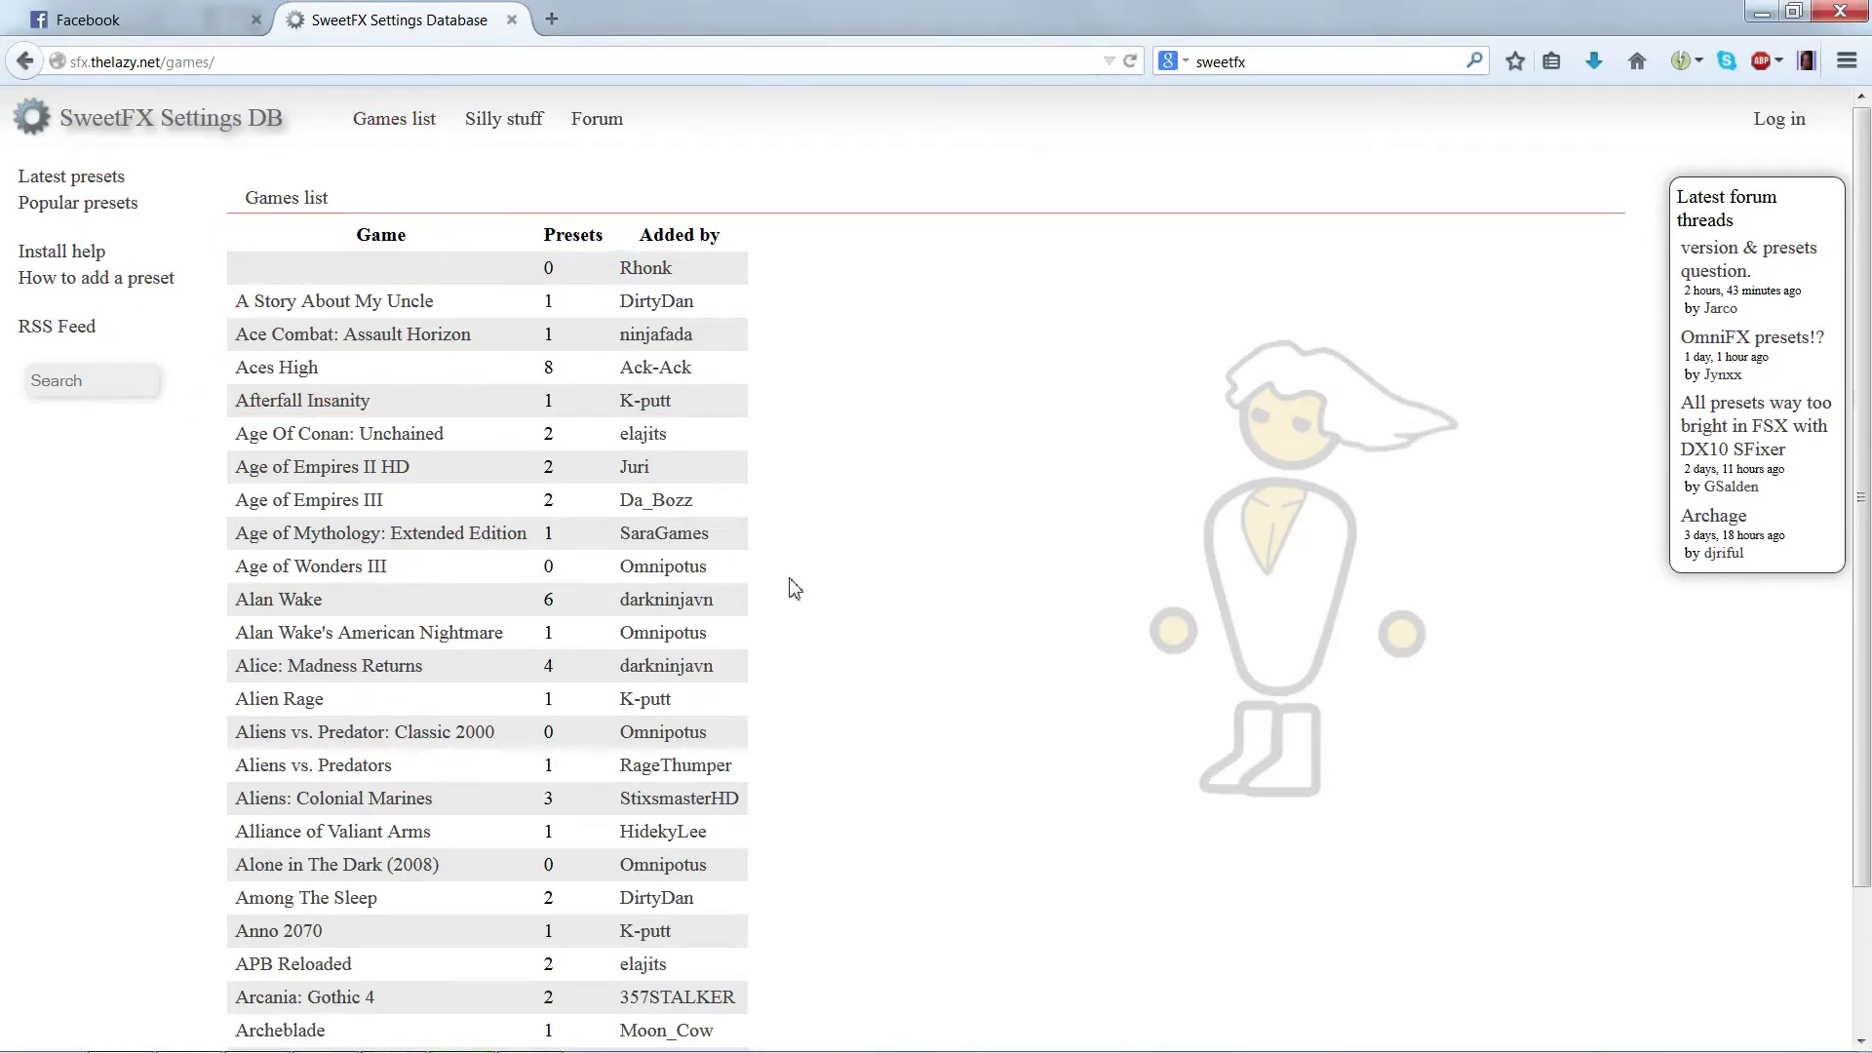
scroll(792, 581, "down", 3)
scroll(292, 780, "up", 3)
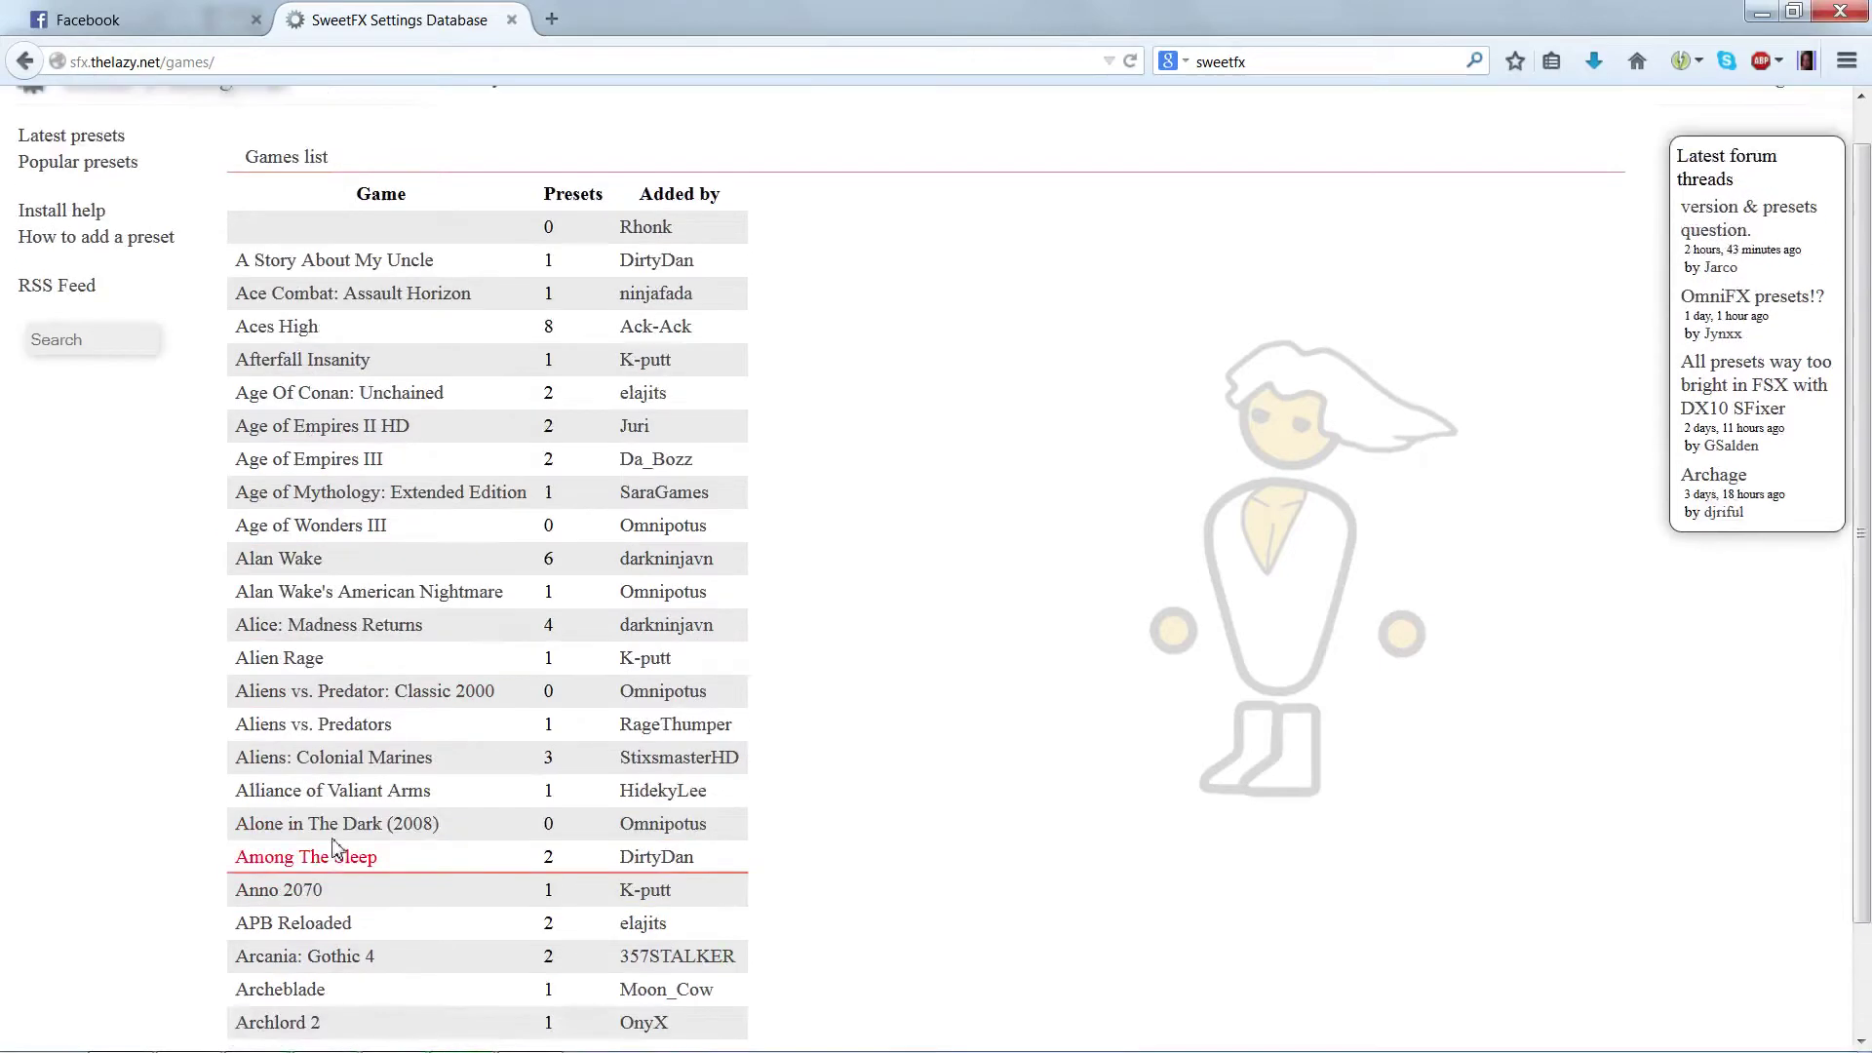
Search the preset database for "DCUO" and "DC", and open the DC Universe Online page
left_click(118, 388)
type("DC")
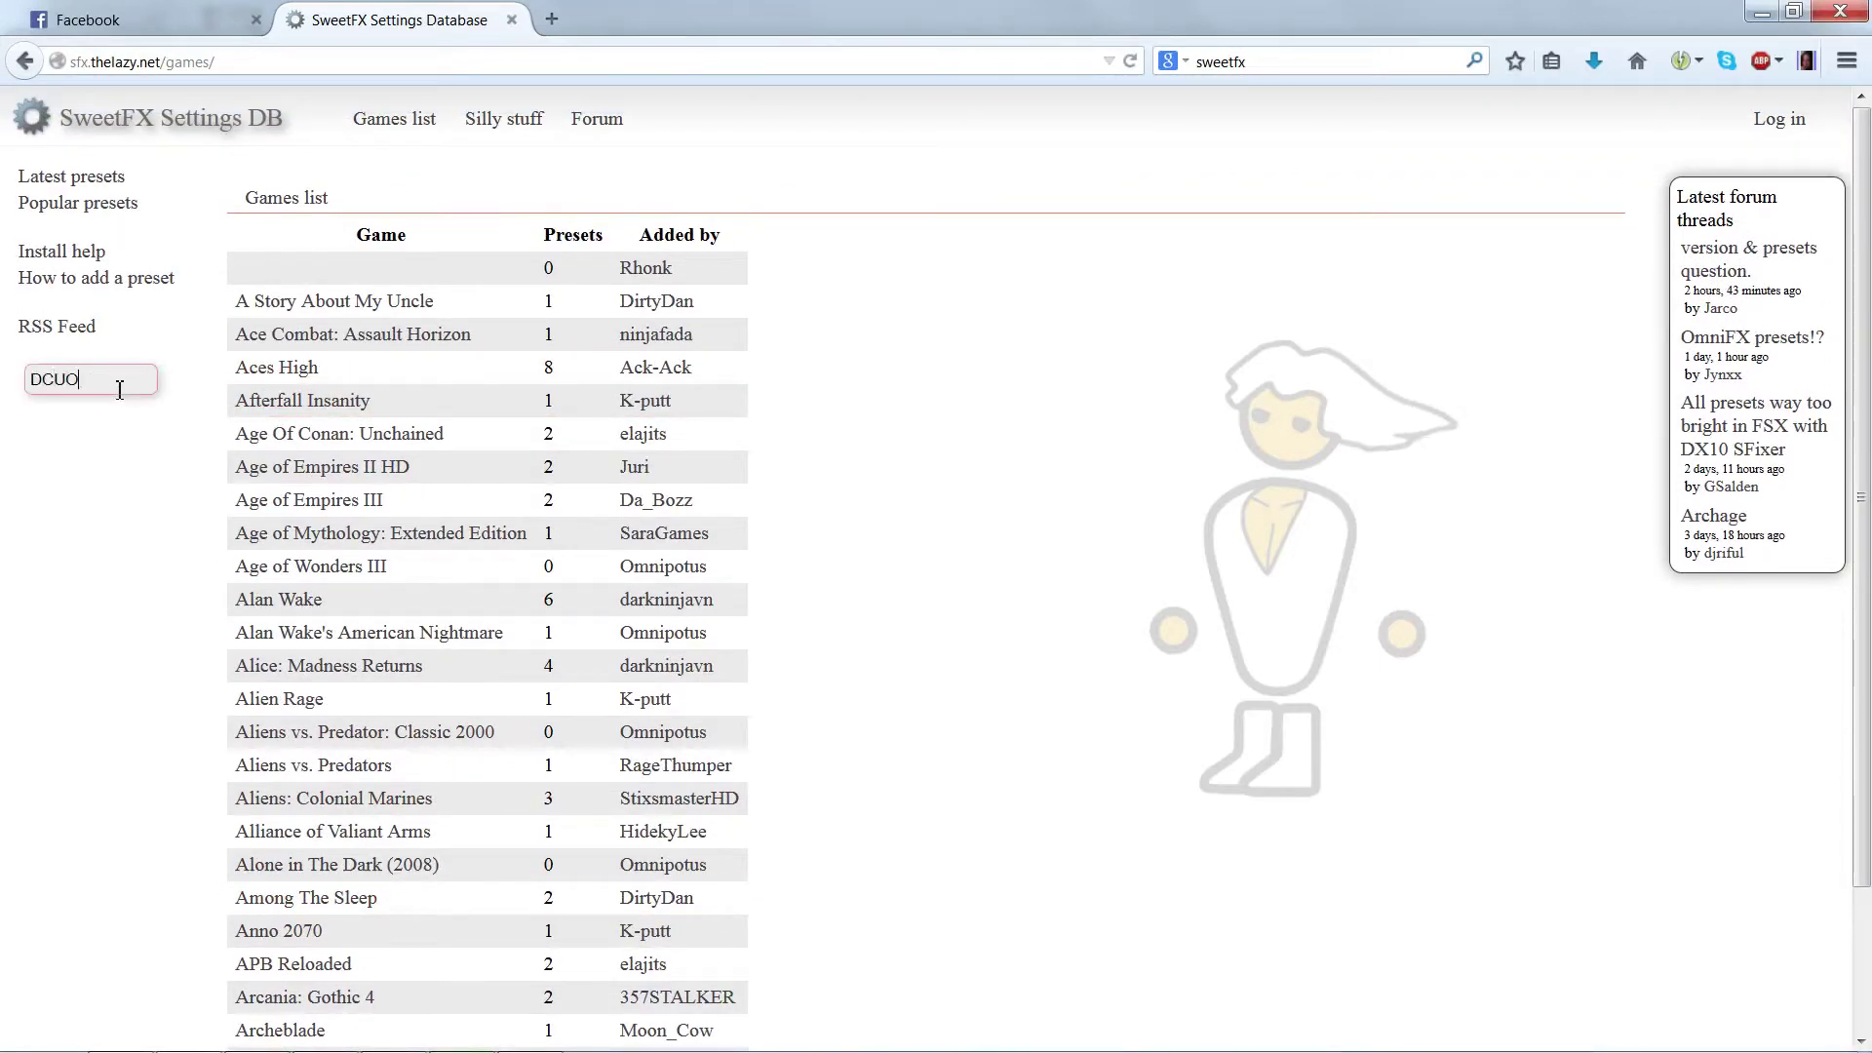
key("Return")
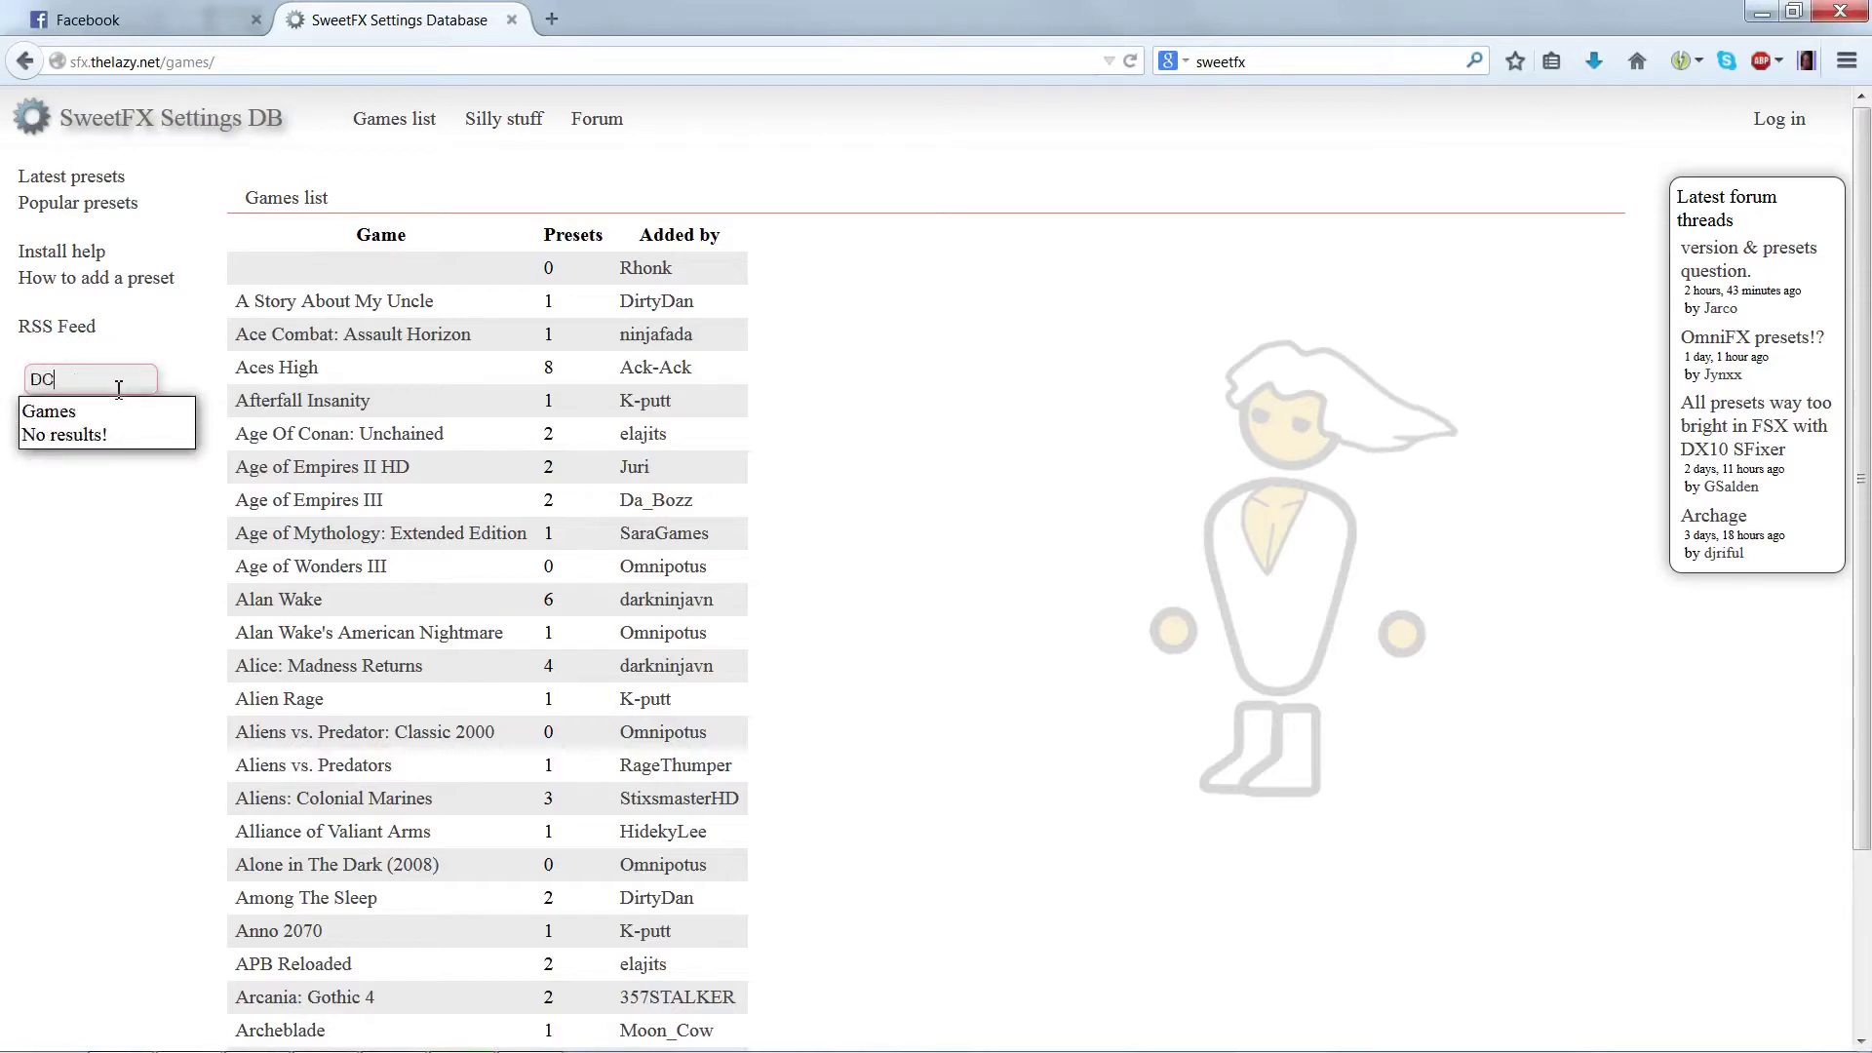
key("Return")
left_click(107, 433)
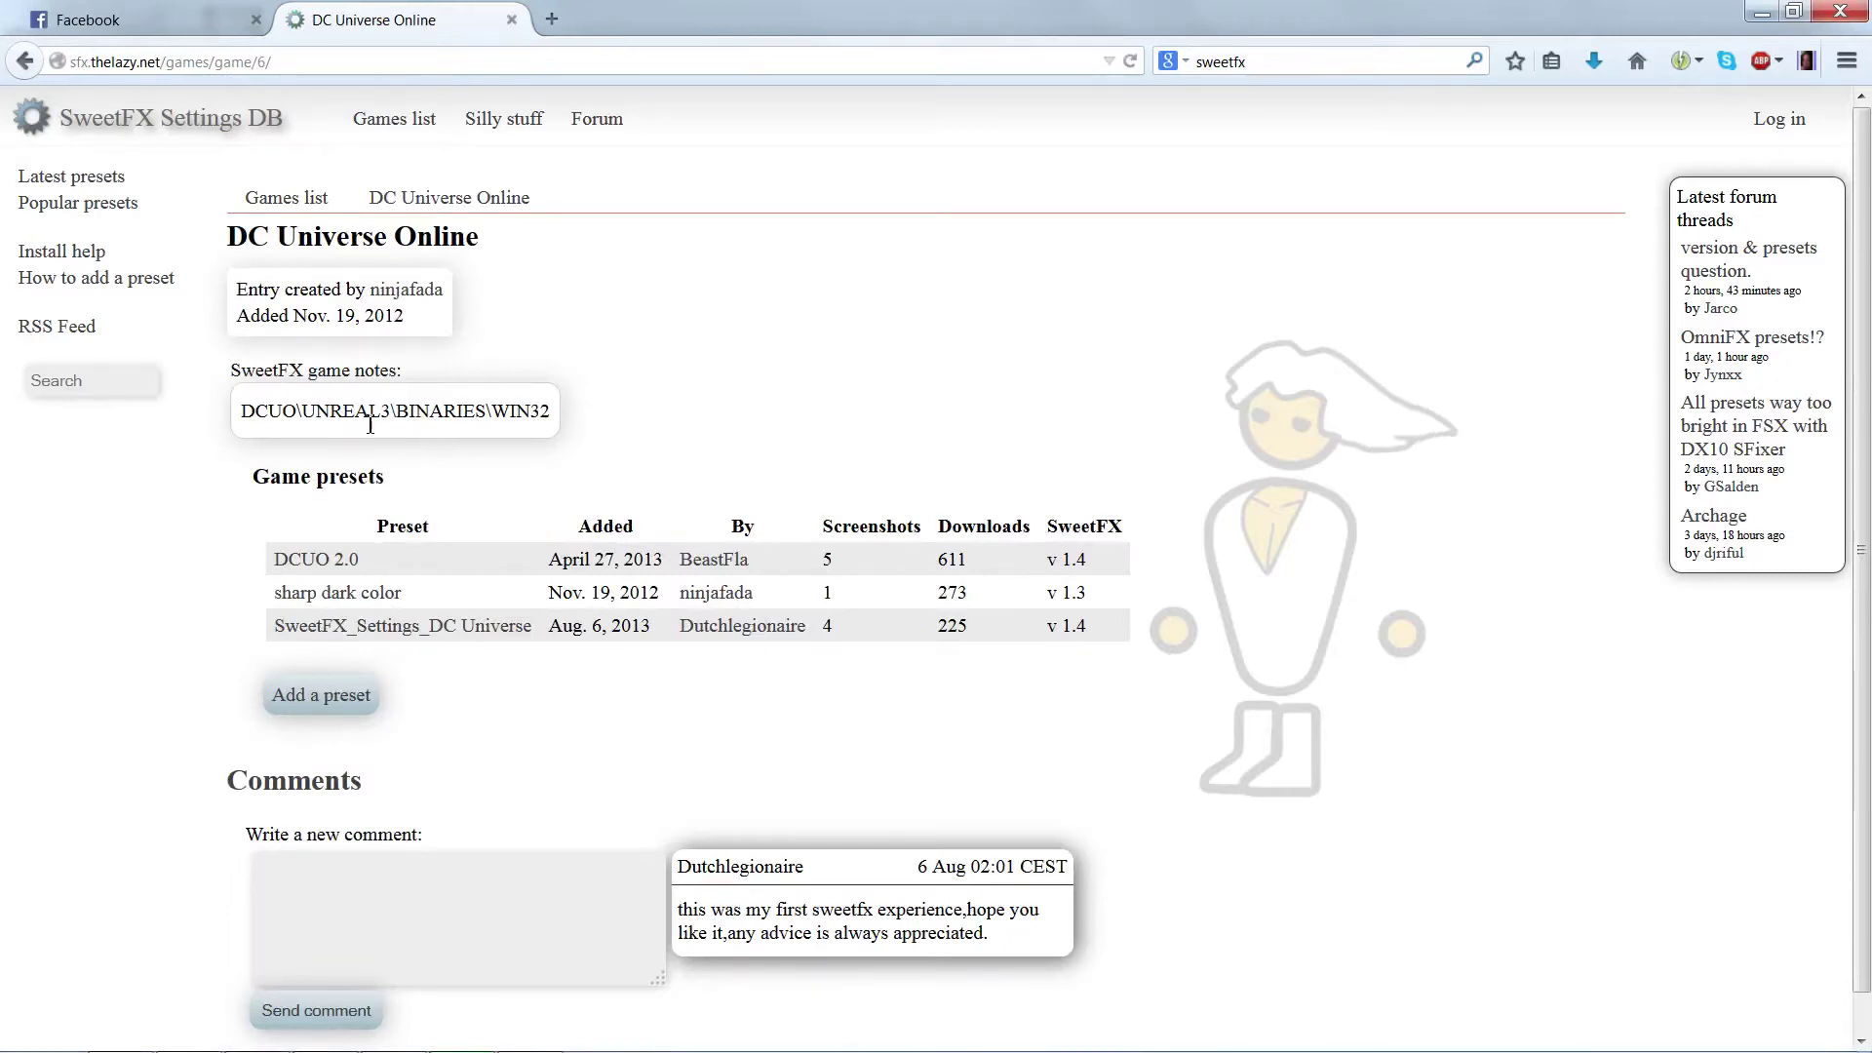
Check the WIN32 folder path in the game notes and open the DCUO 2.0 preset page
scroll(324, 417, "down", 1)
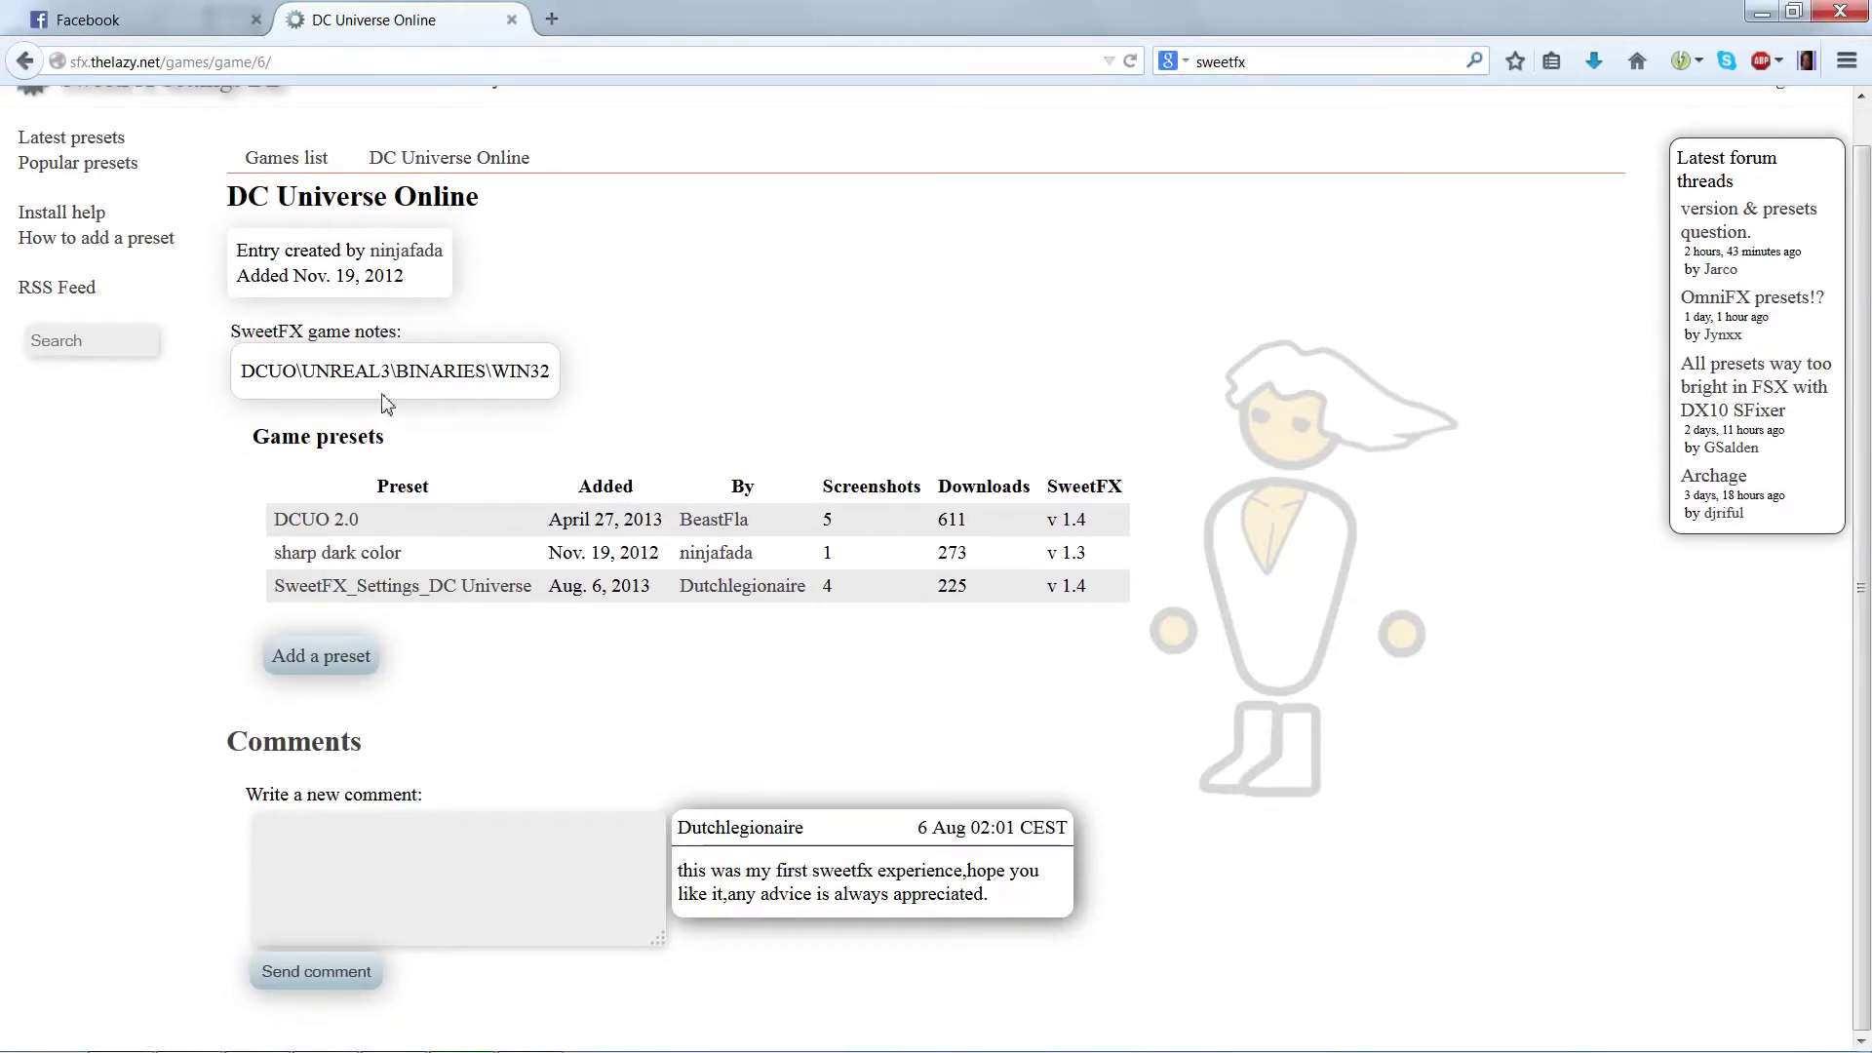
left_click_drag(462, 371, 572, 387)
left_click(571, 377)
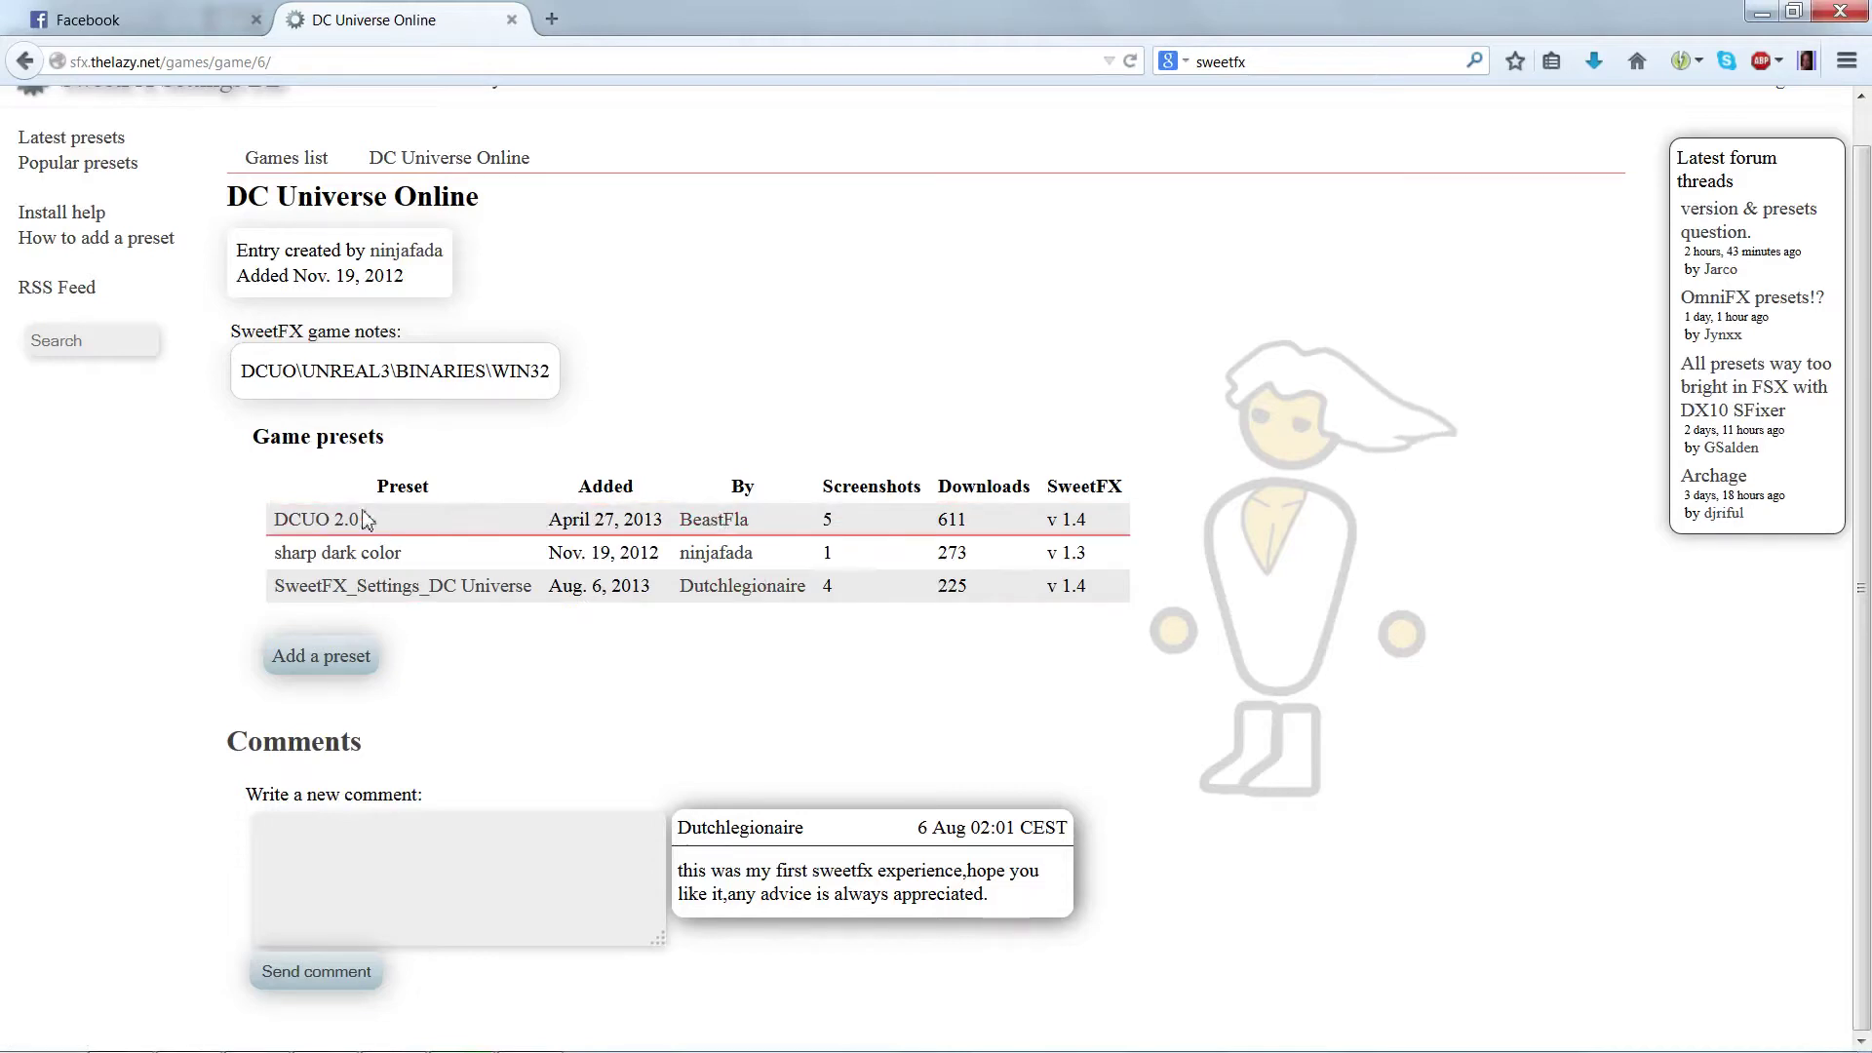
left_click(304, 522)
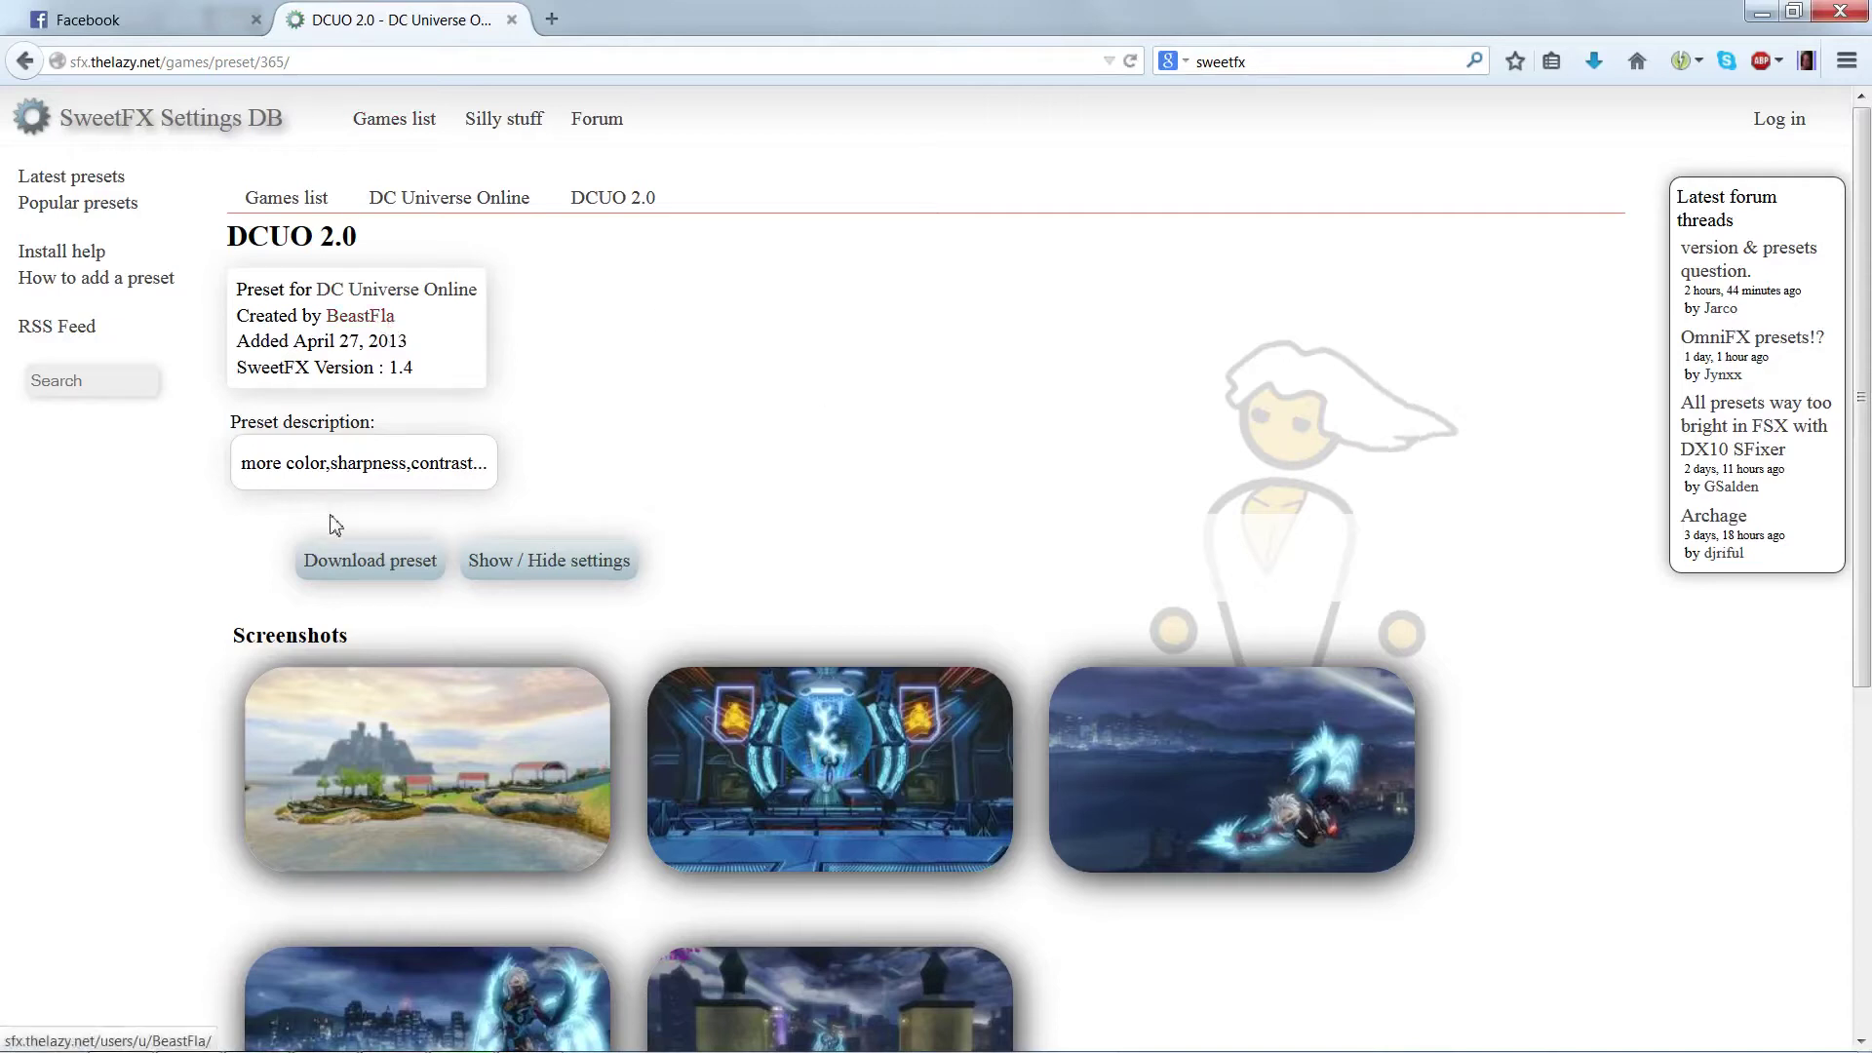
Look through the DCUO 2.0 preset's screenshots, view the flying character one enlarged, and return to the preset page
scroll(524, 532, "down", 3)
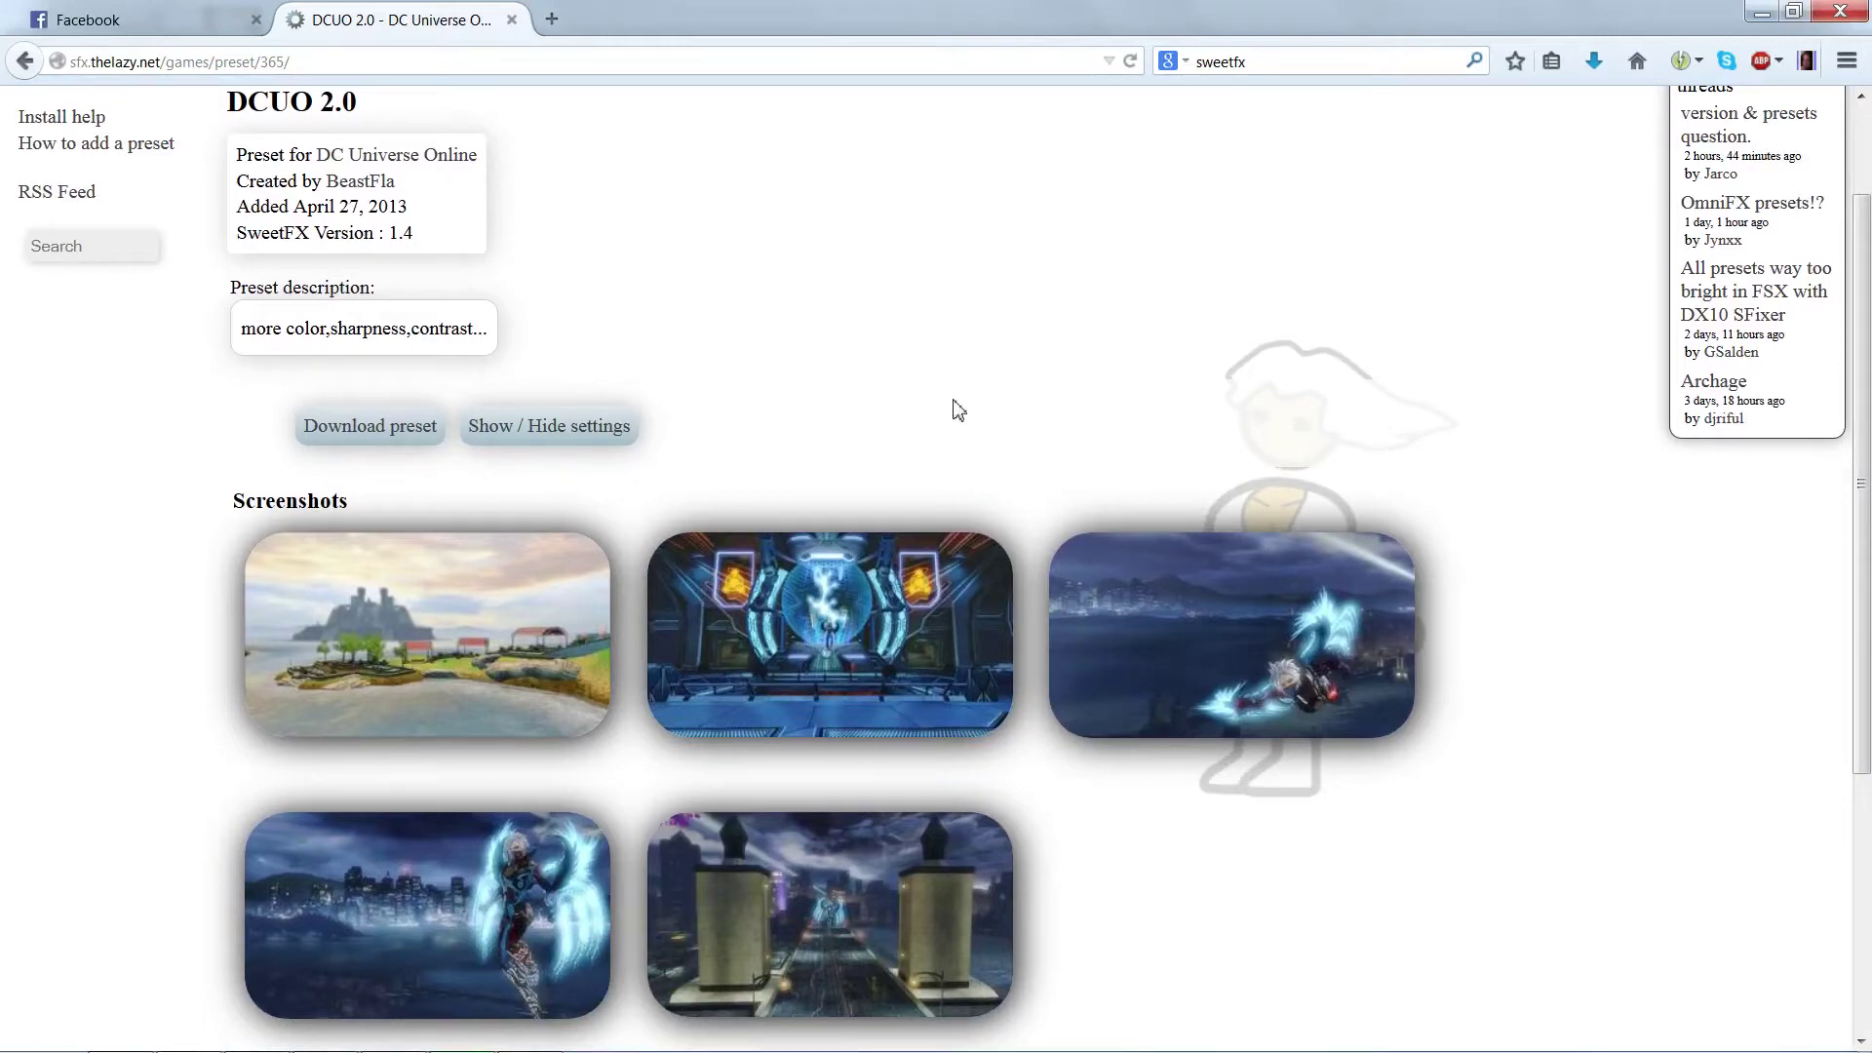
left_click(1172, 653)
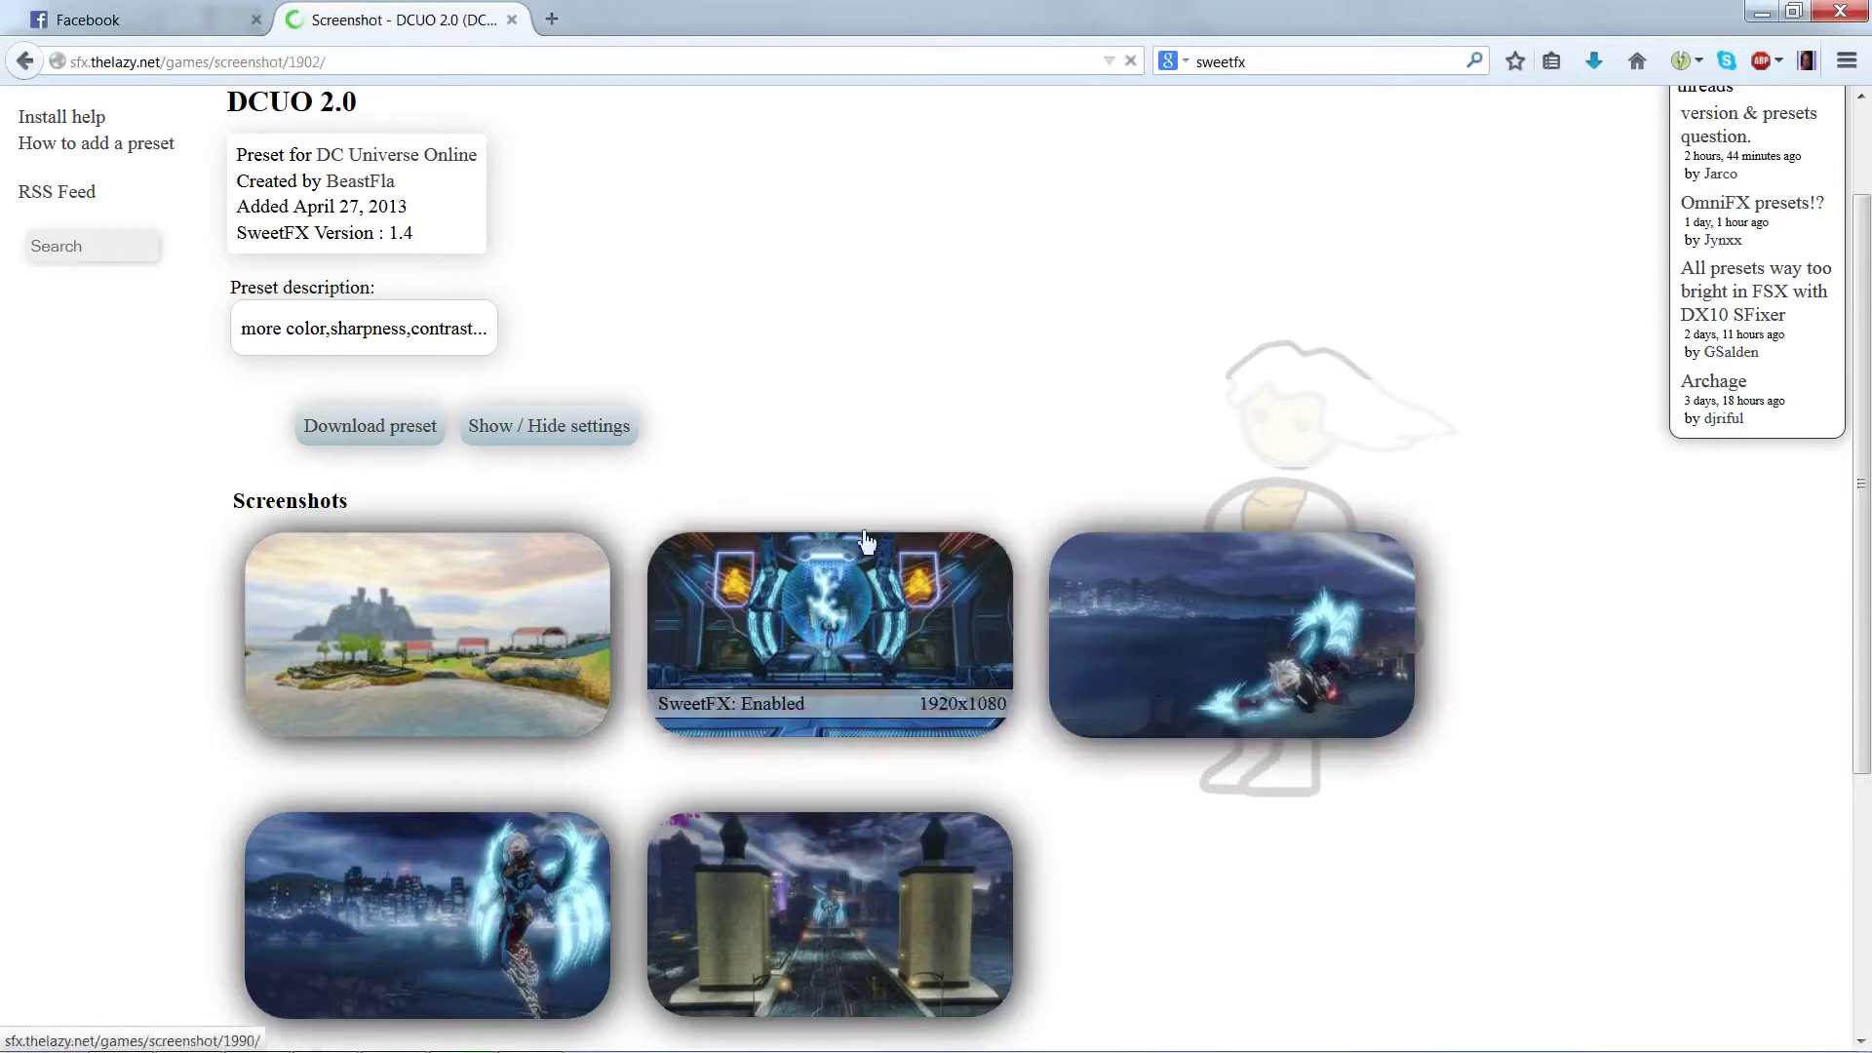
scroll(824, 546, "down", 5)
scroll(818, 499, "up", 5)
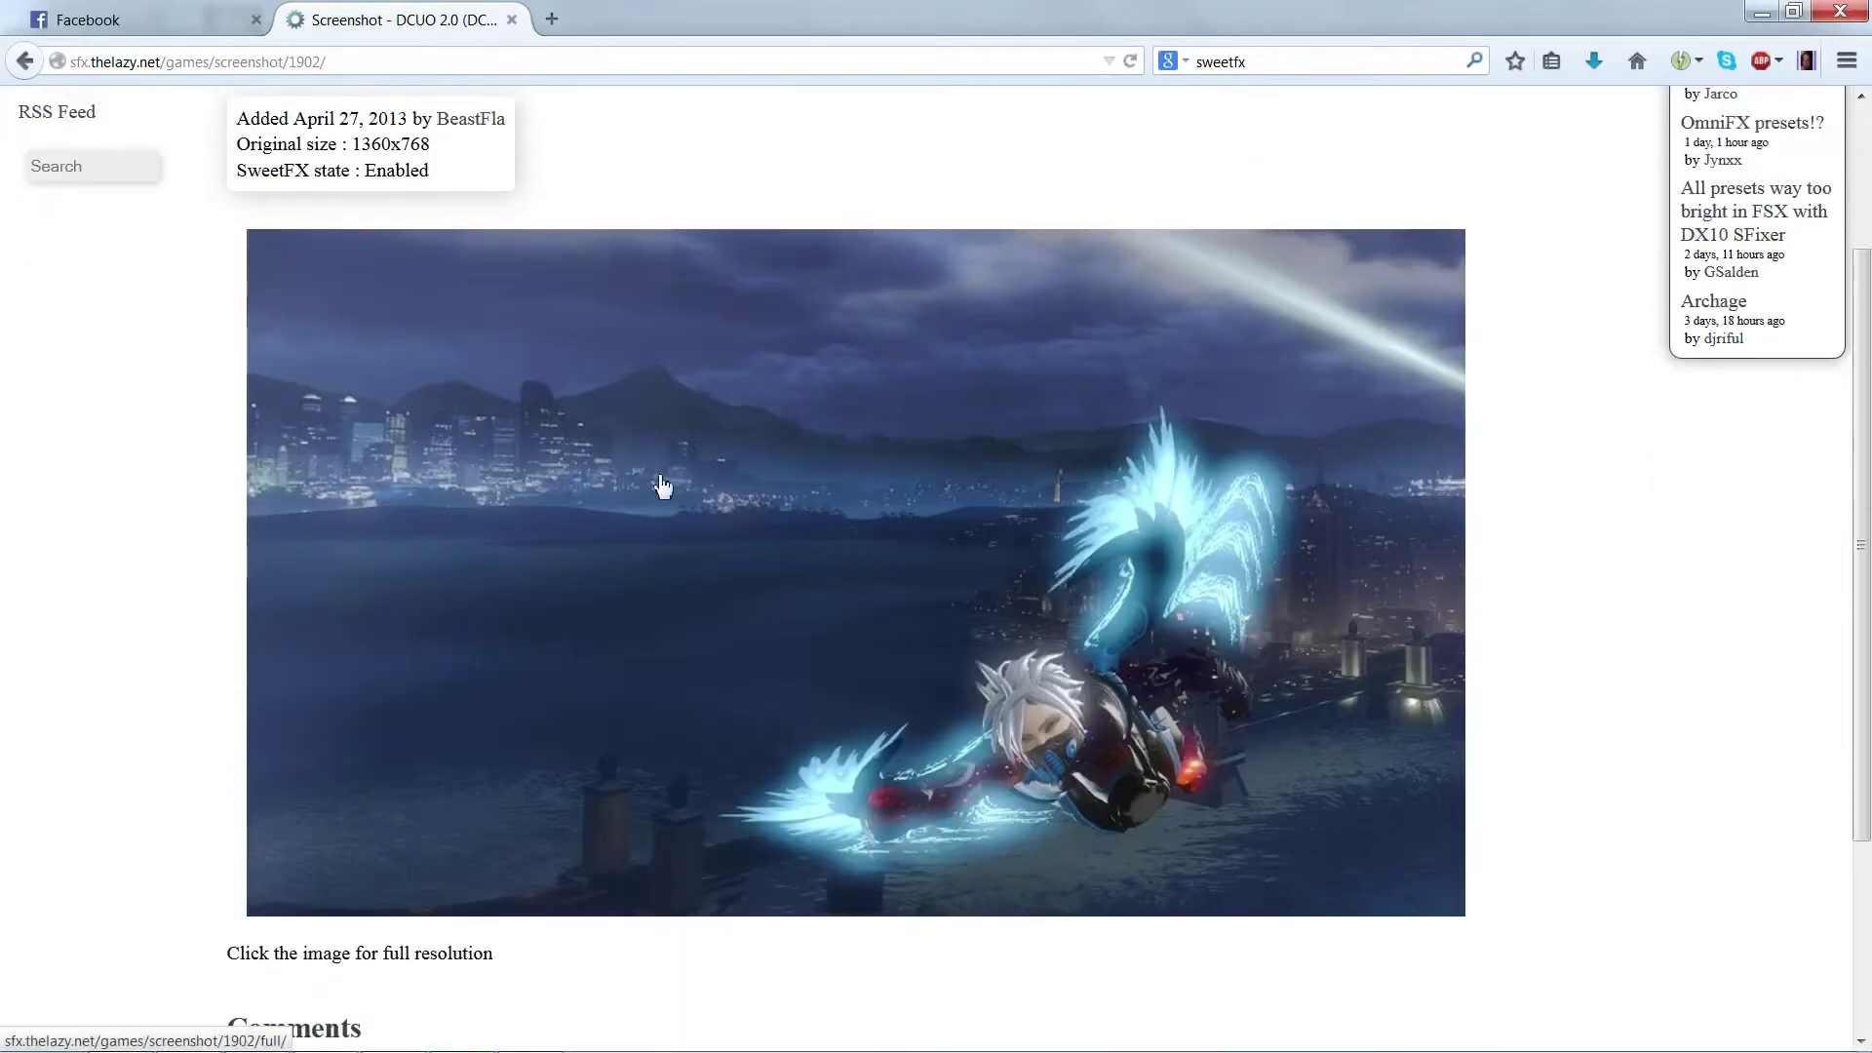
key("BackSpace")
Download the DCUO 2.0 preset, saving it as a text file, and open the folder that contains it
left_click(417, 430)
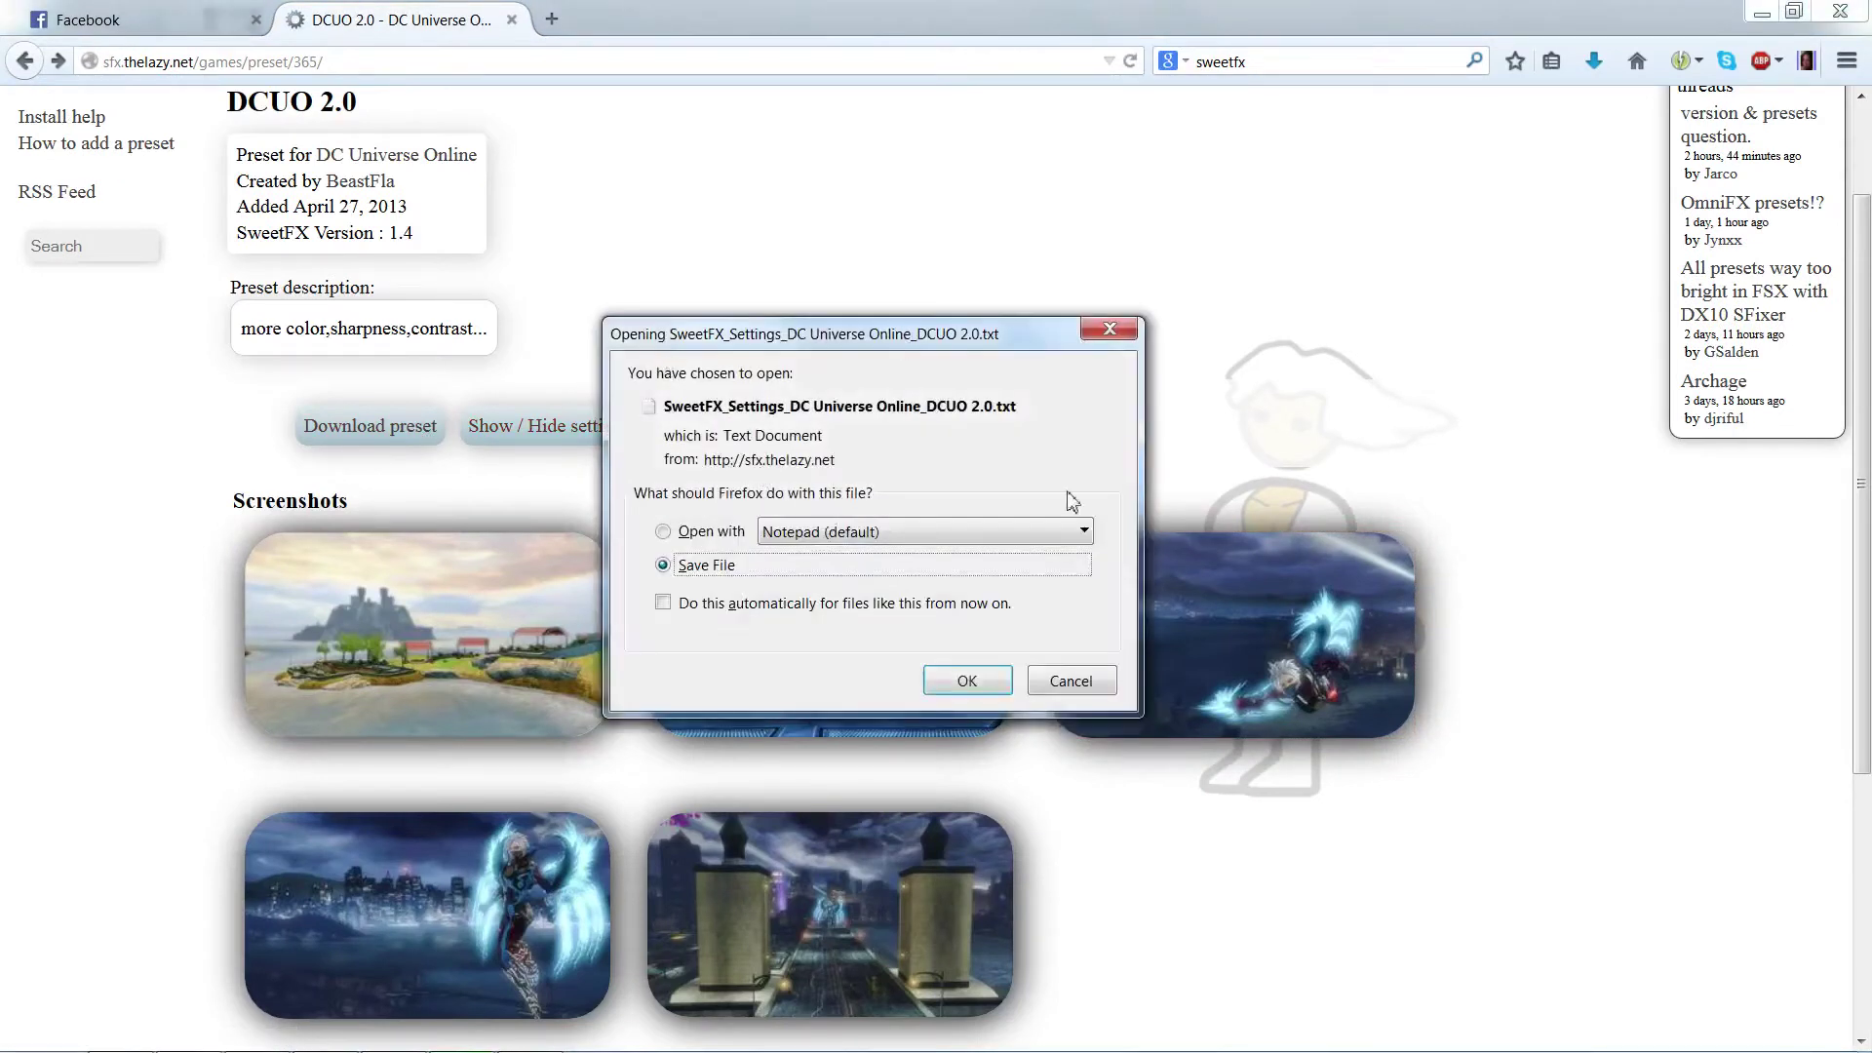
left_click(965, 681)
left_click(1595, 60)
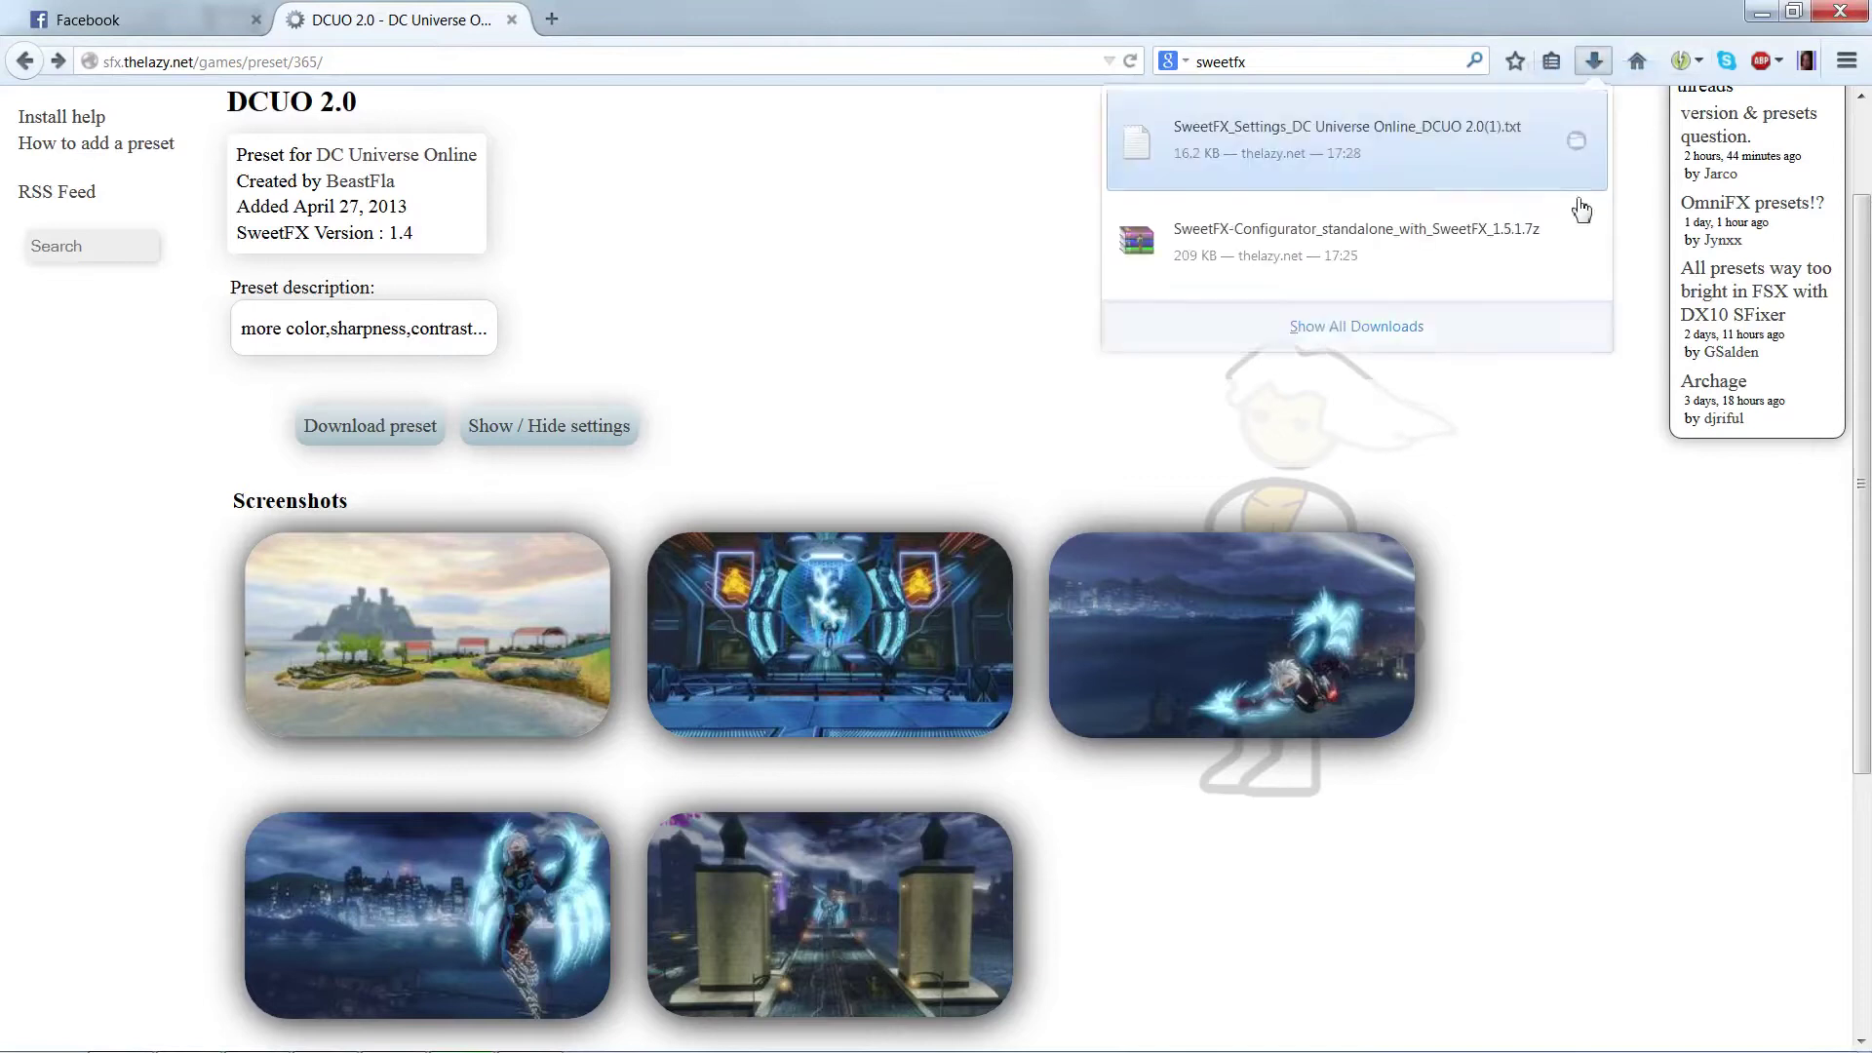
left_click(1576, 145)
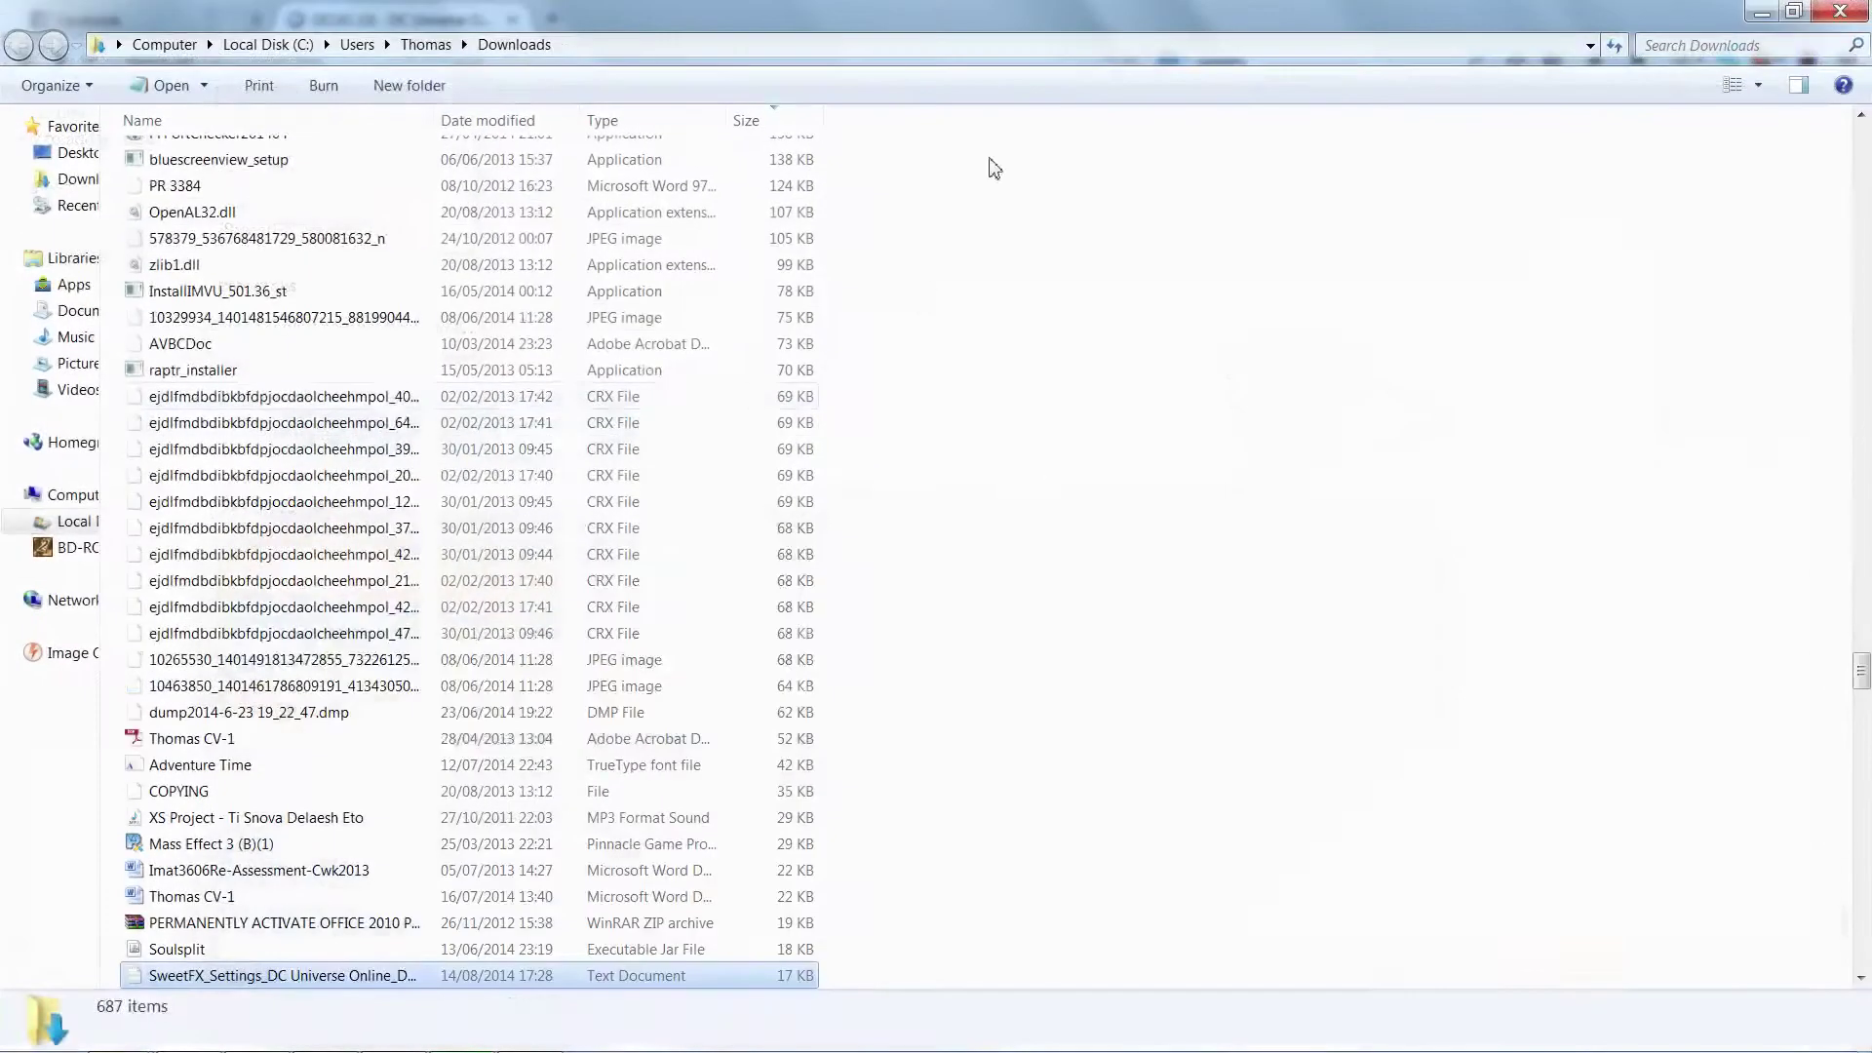
Move the downloaded "SweetFX_Settings_DC Universe Online_DCUO 2.0(1)" file from Downloads to the desktop and minimize the folder window
left_click(1792, 10)
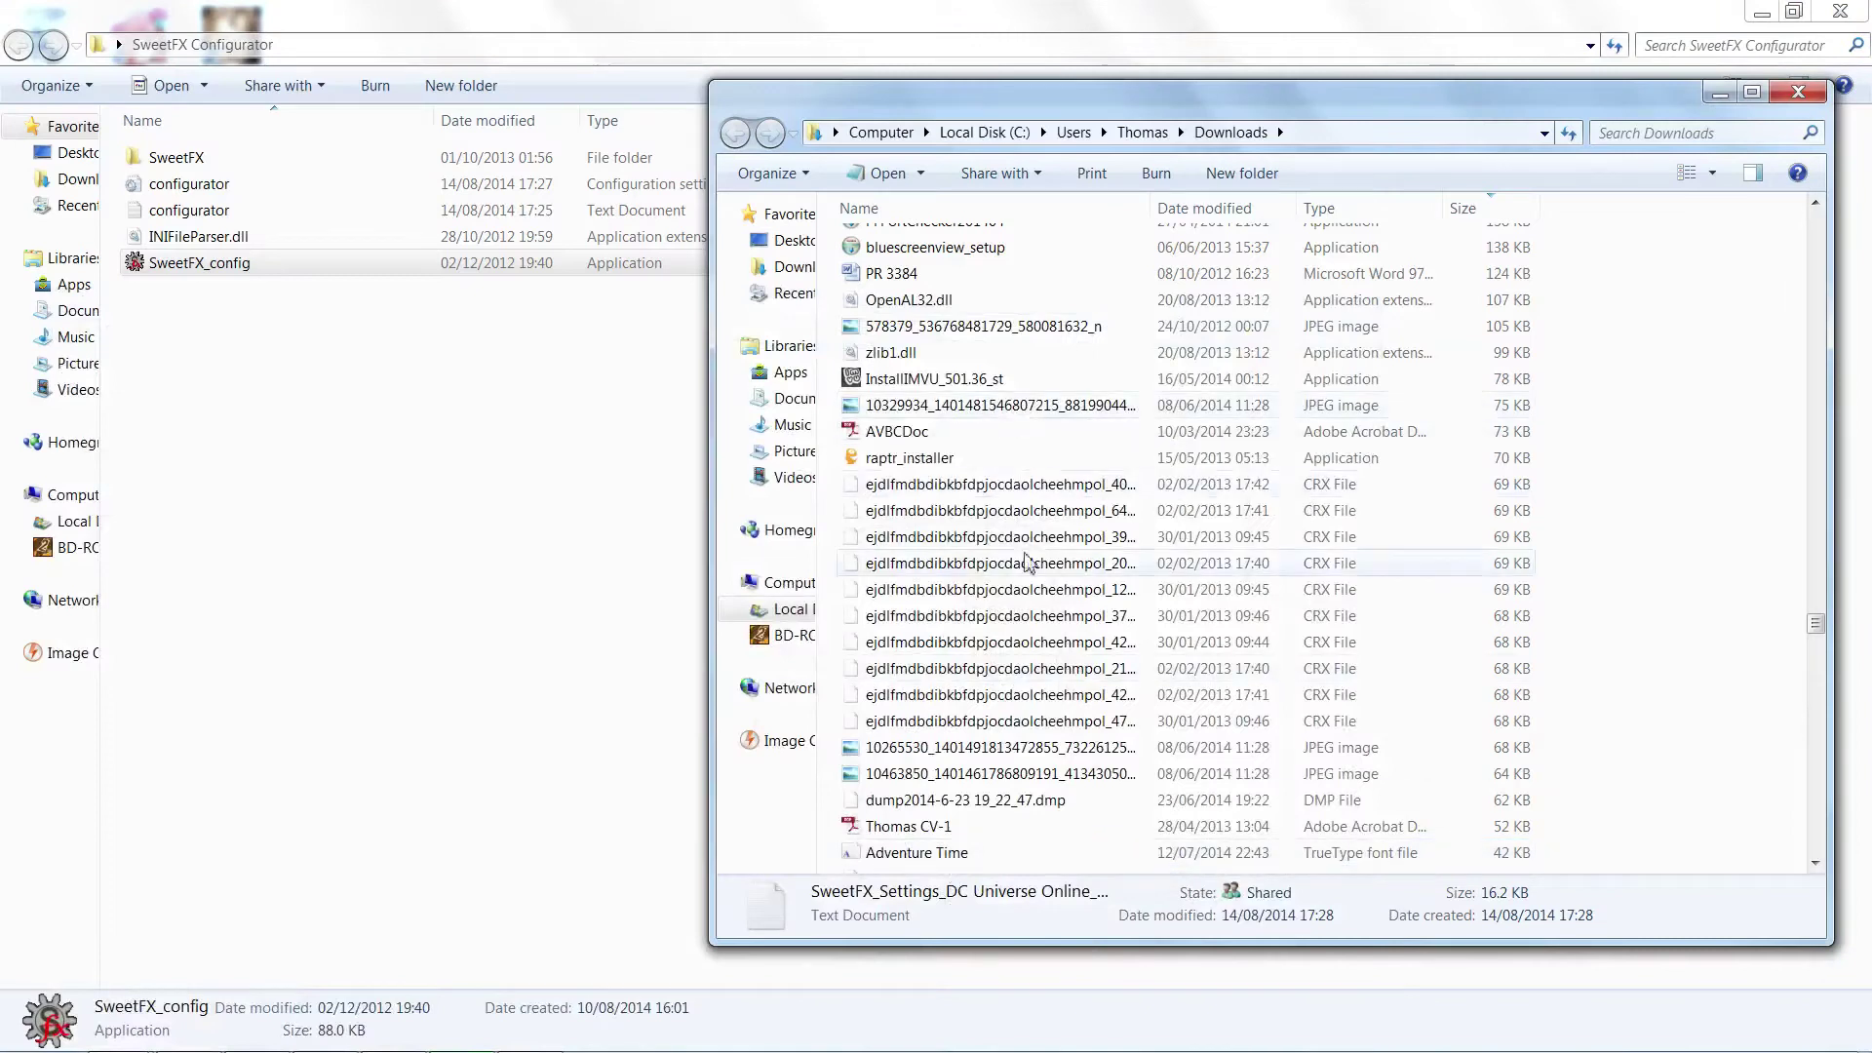
scroll(995, 738, "down", 1)
scroll(1121, 672, "up", 3)
scroll(1198, 613, "down", 4)
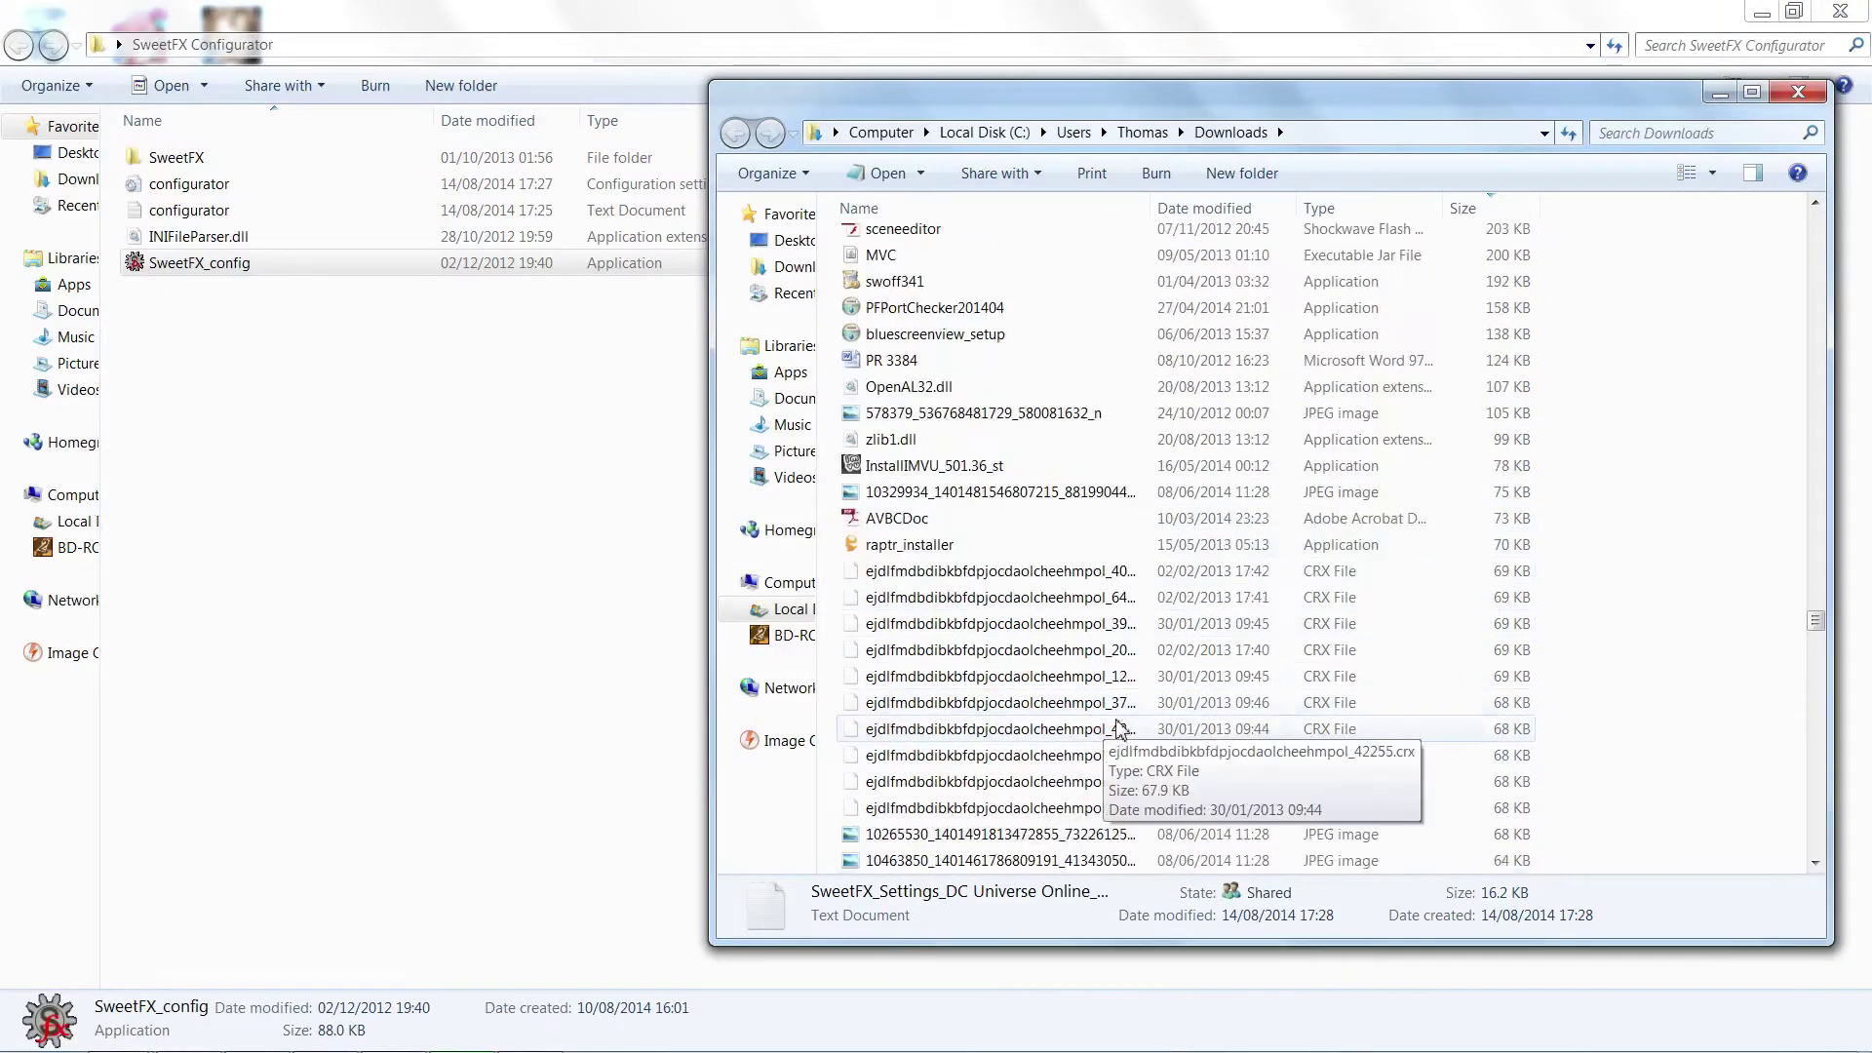
scroll(1051, 568, "up", 4)
scroll(1052, 568, "down", 9)
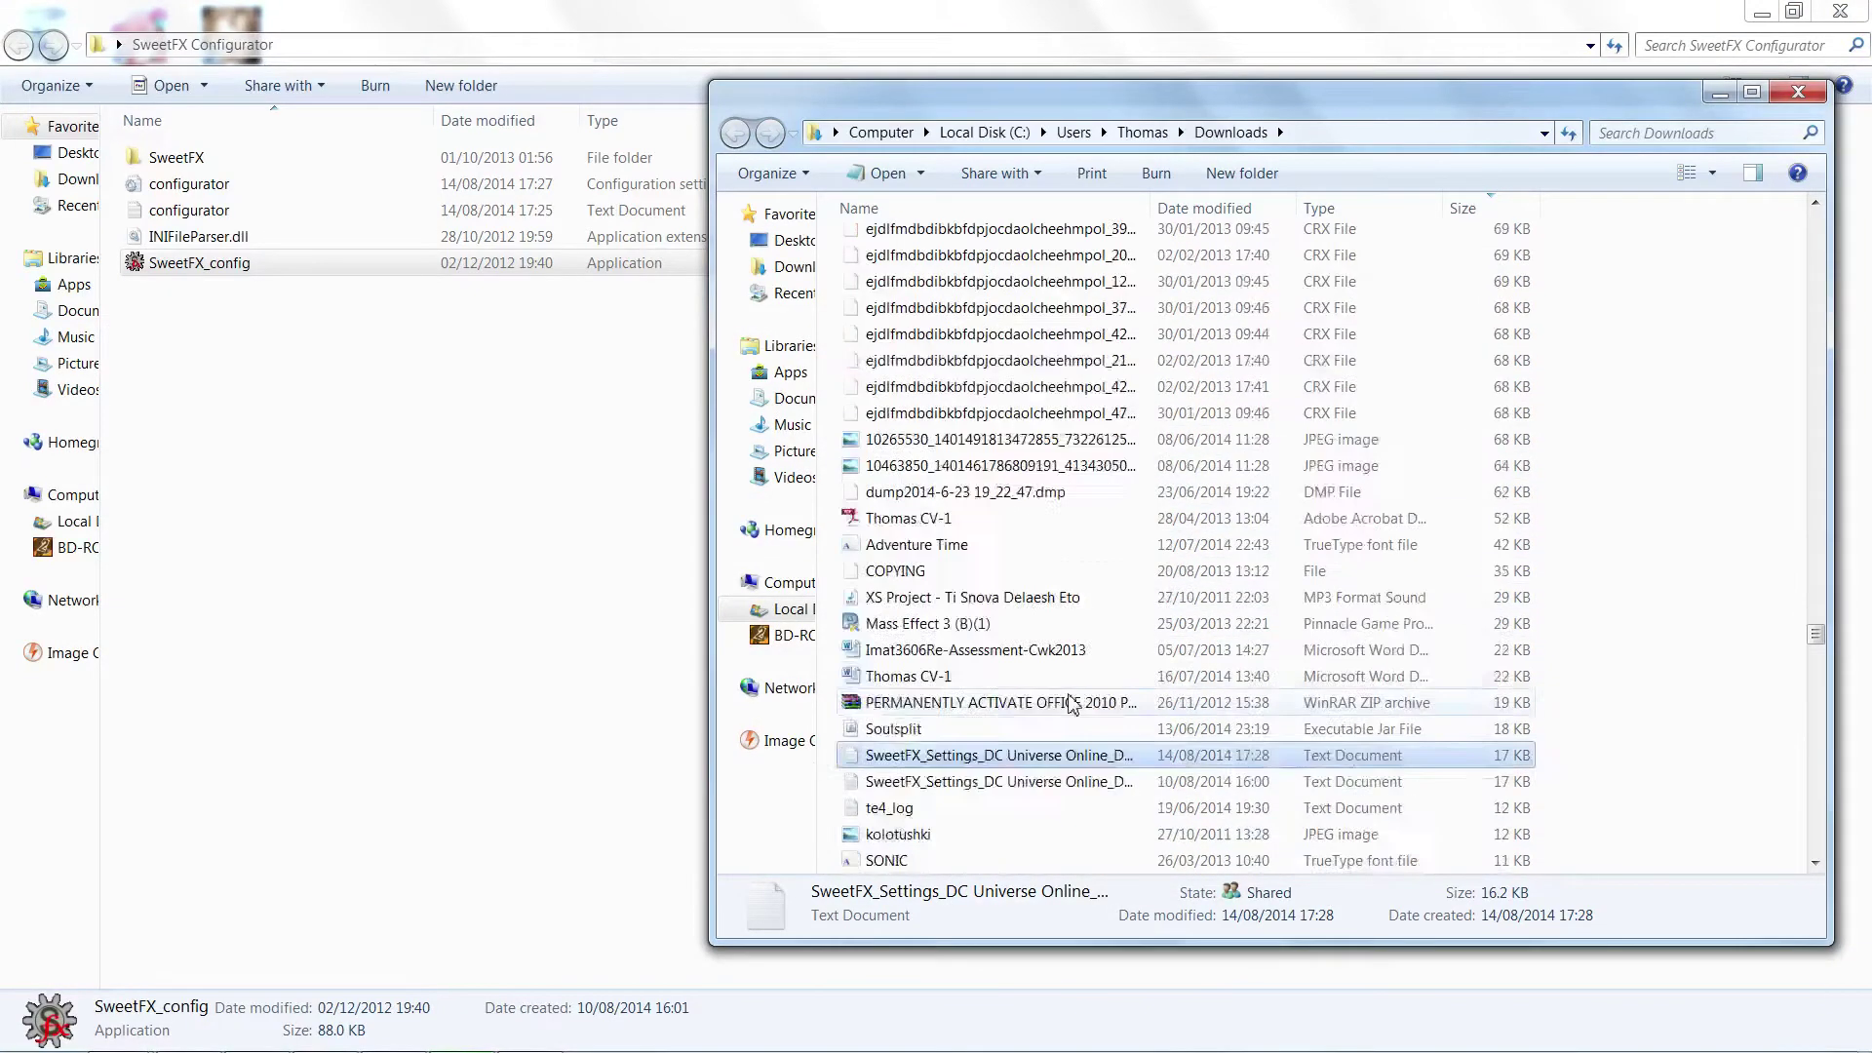
left_click(1841, 11)
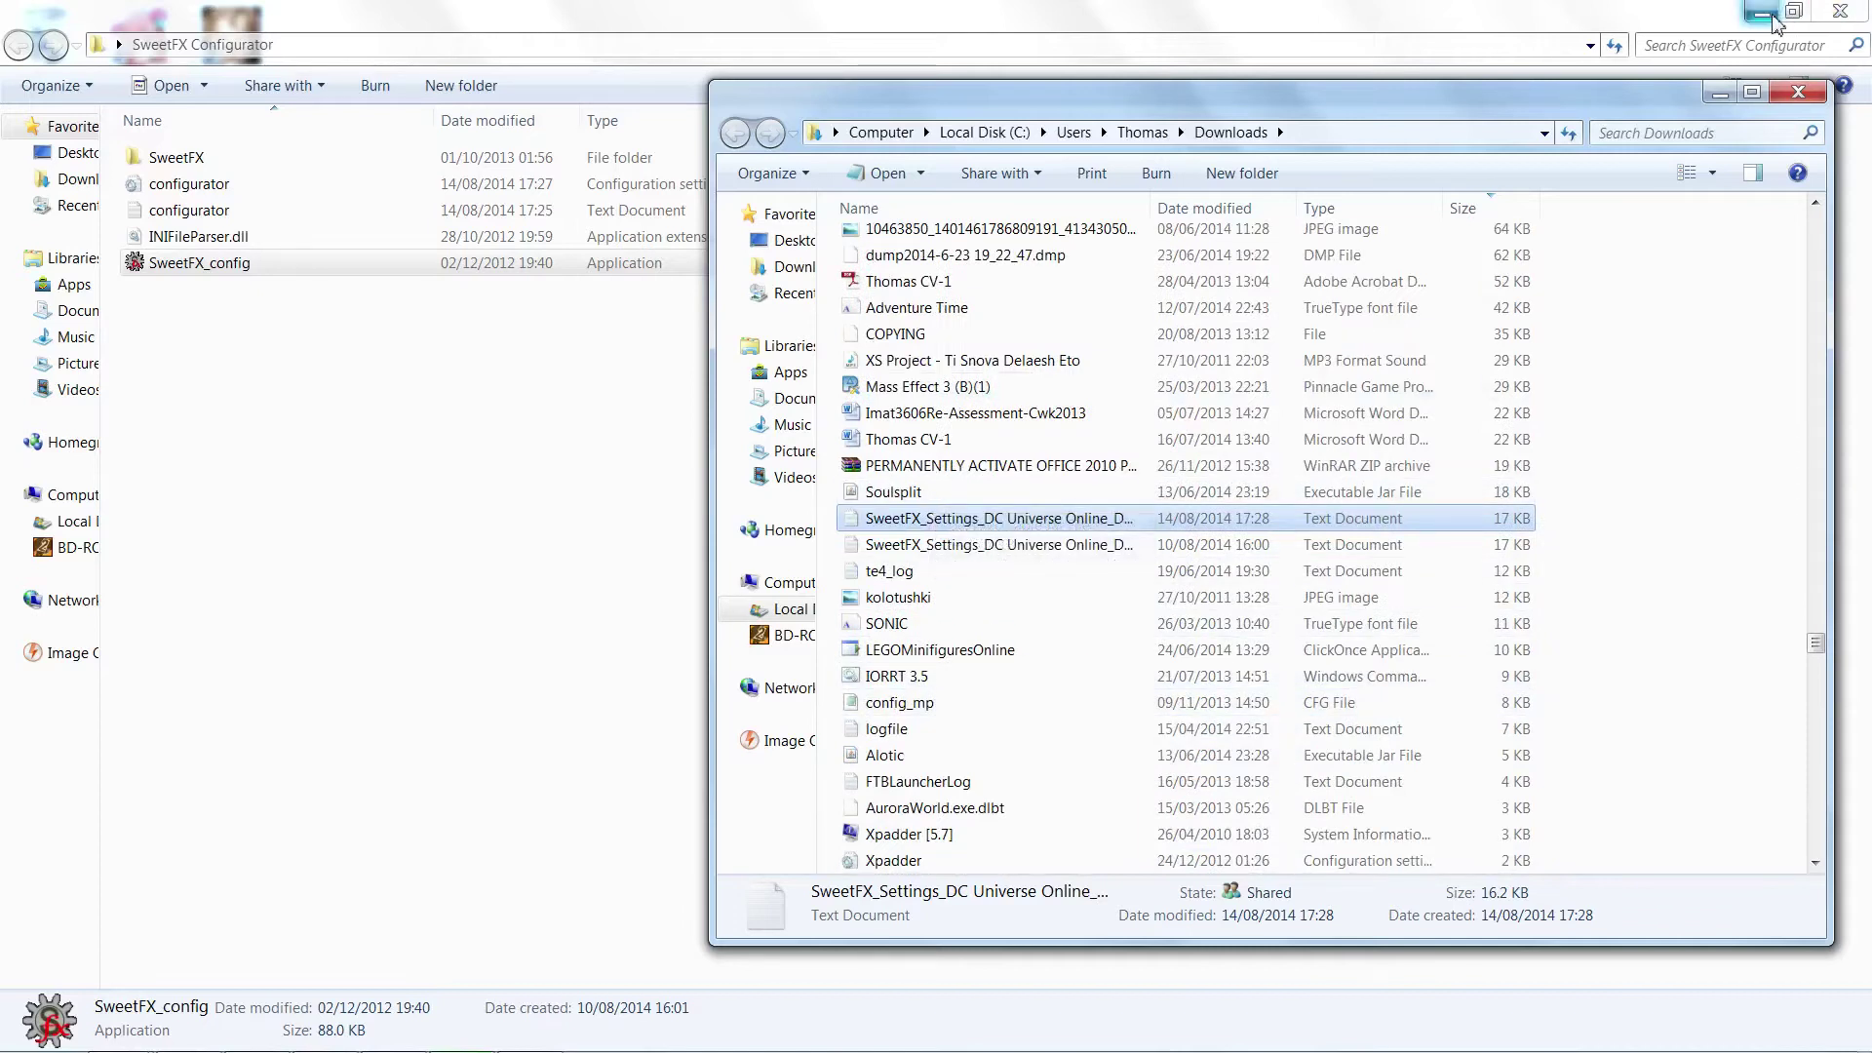
left_click_drag(932, 520, 421, 706)
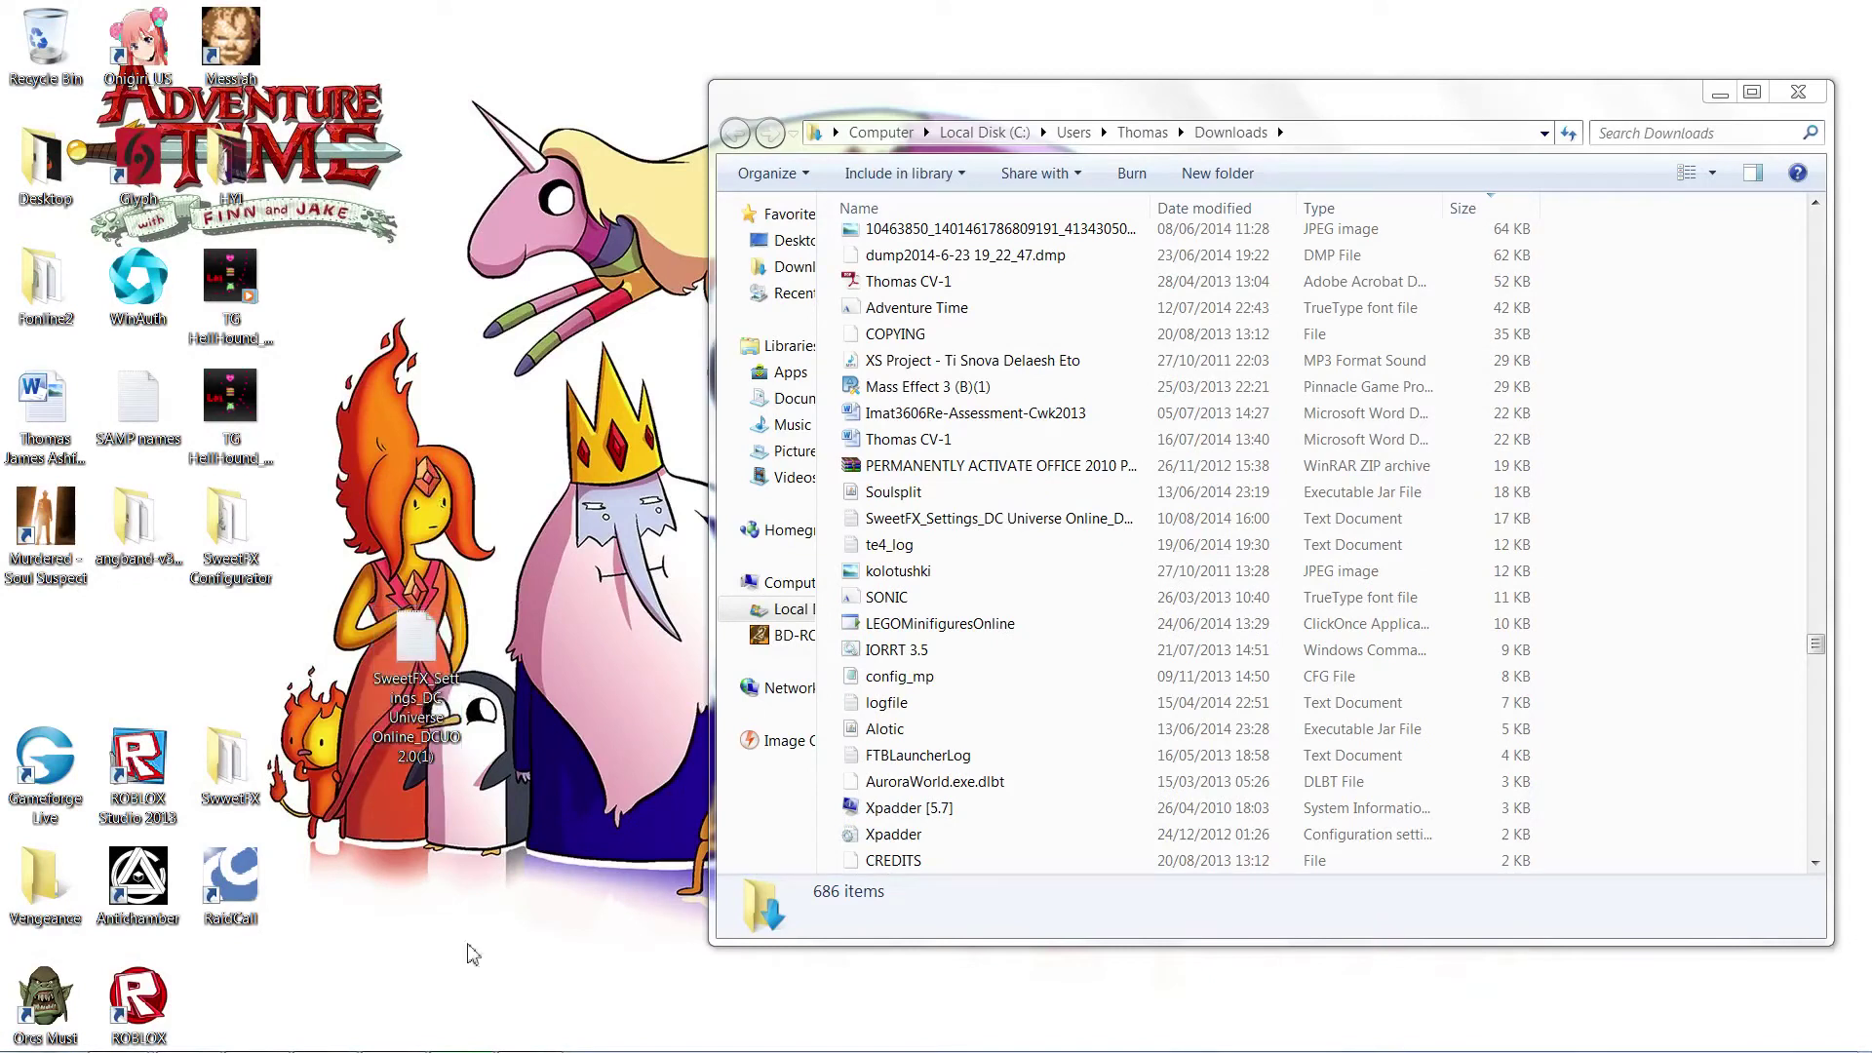
left_click(1719, 93)
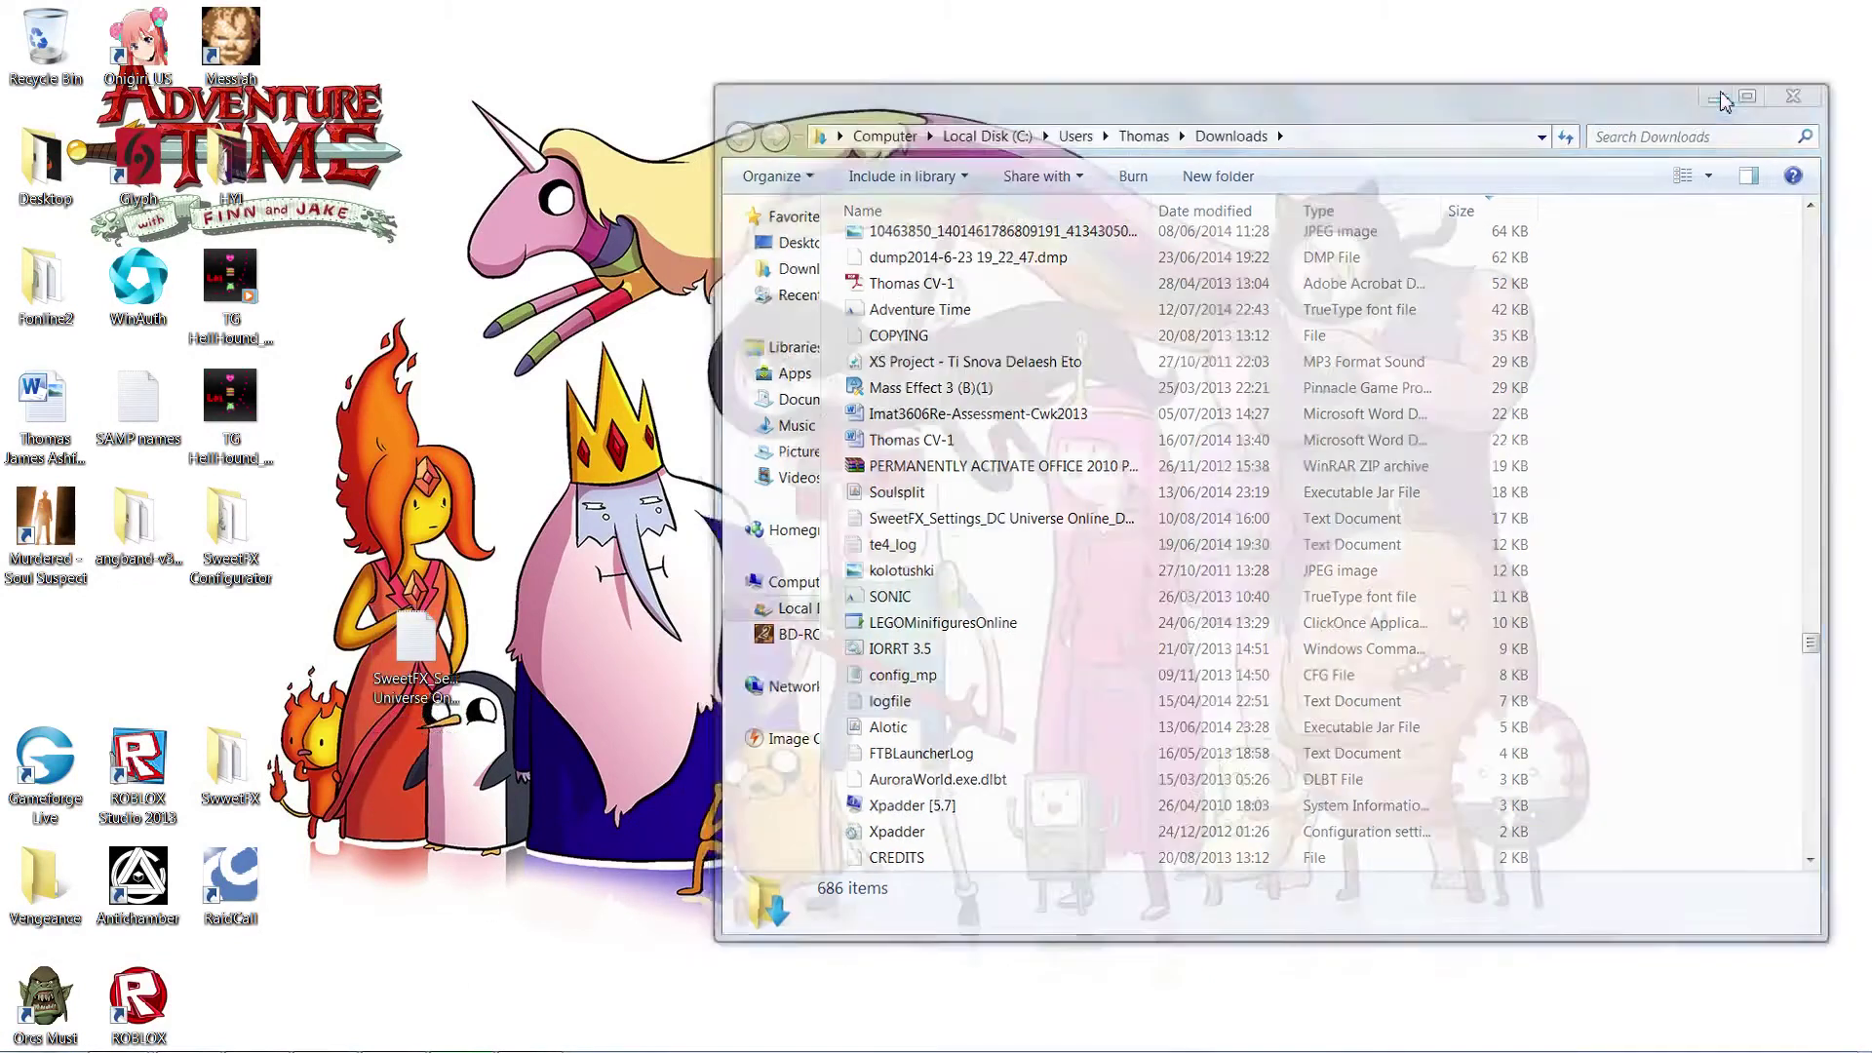
Switch to SweetFX Configurator and import "SweetFX_Settings_DC Universe Online_DCUO 2.0(1)" from the desktop as a preset for DC Universe Online
left_click(530, 1029)
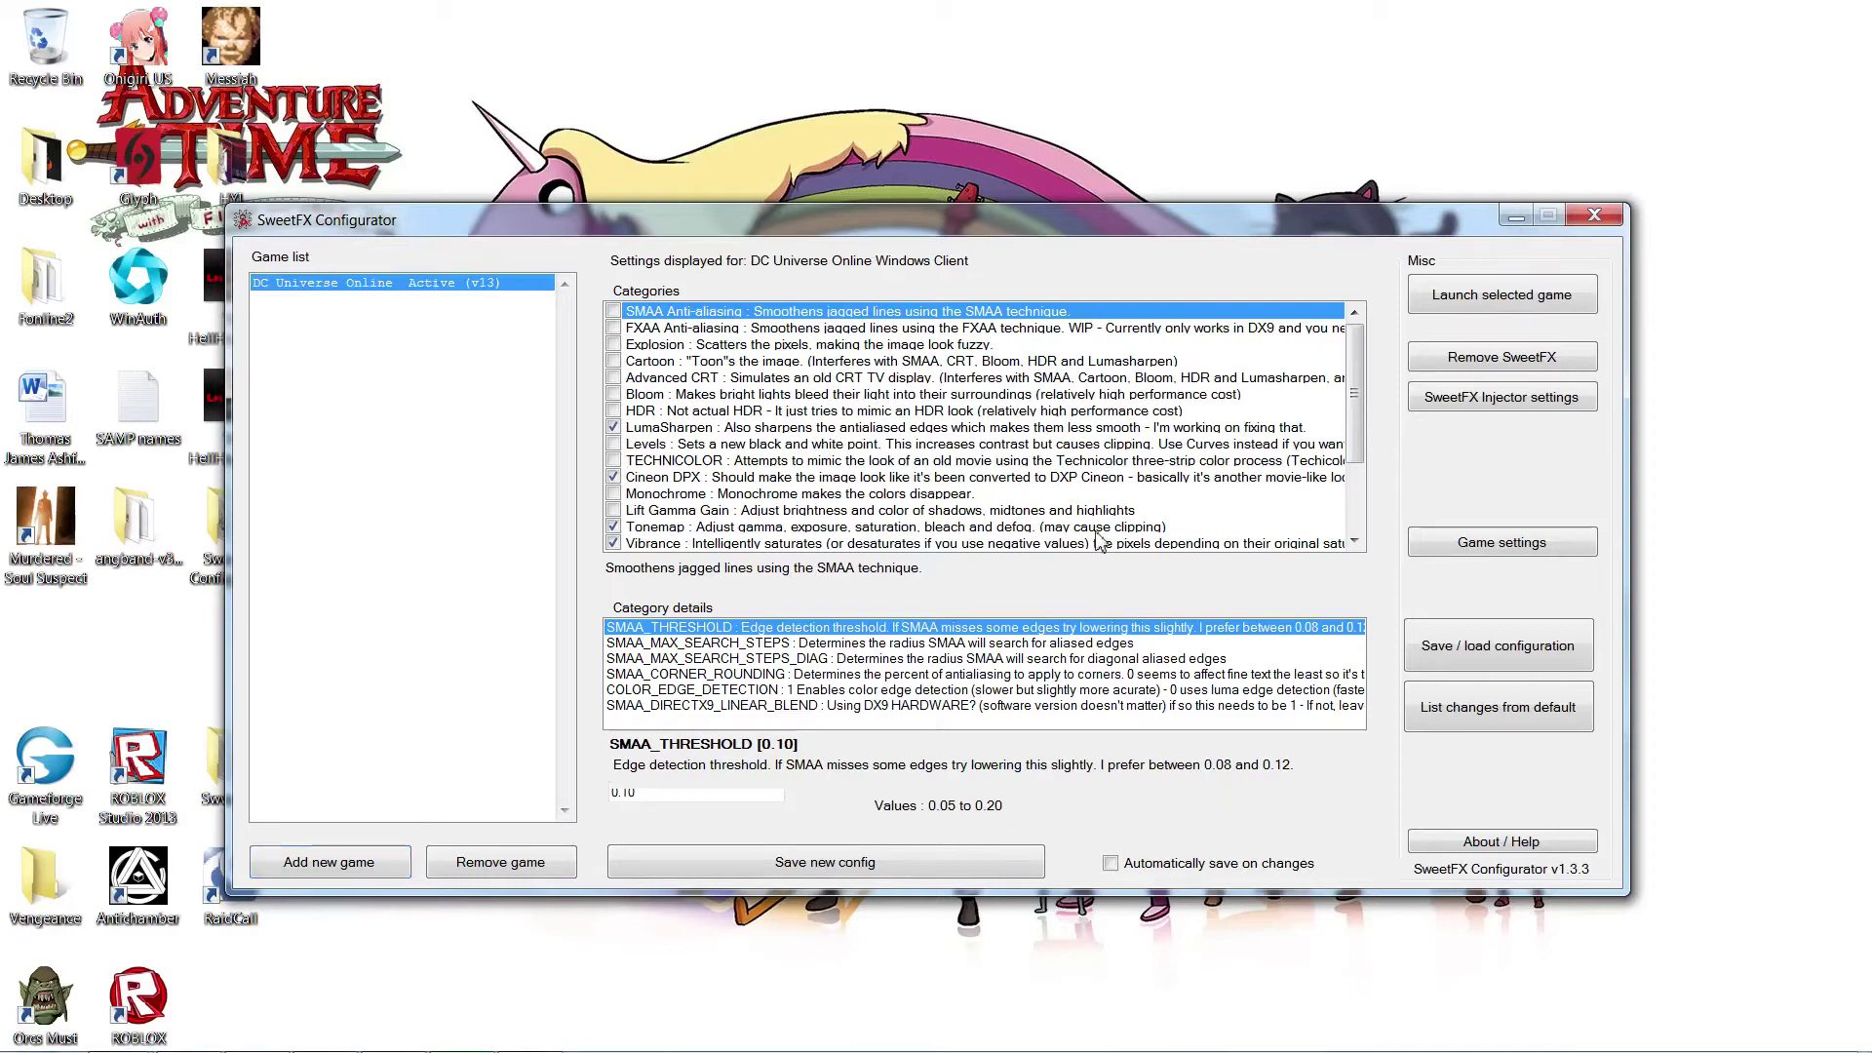
left_click(1498, 666)
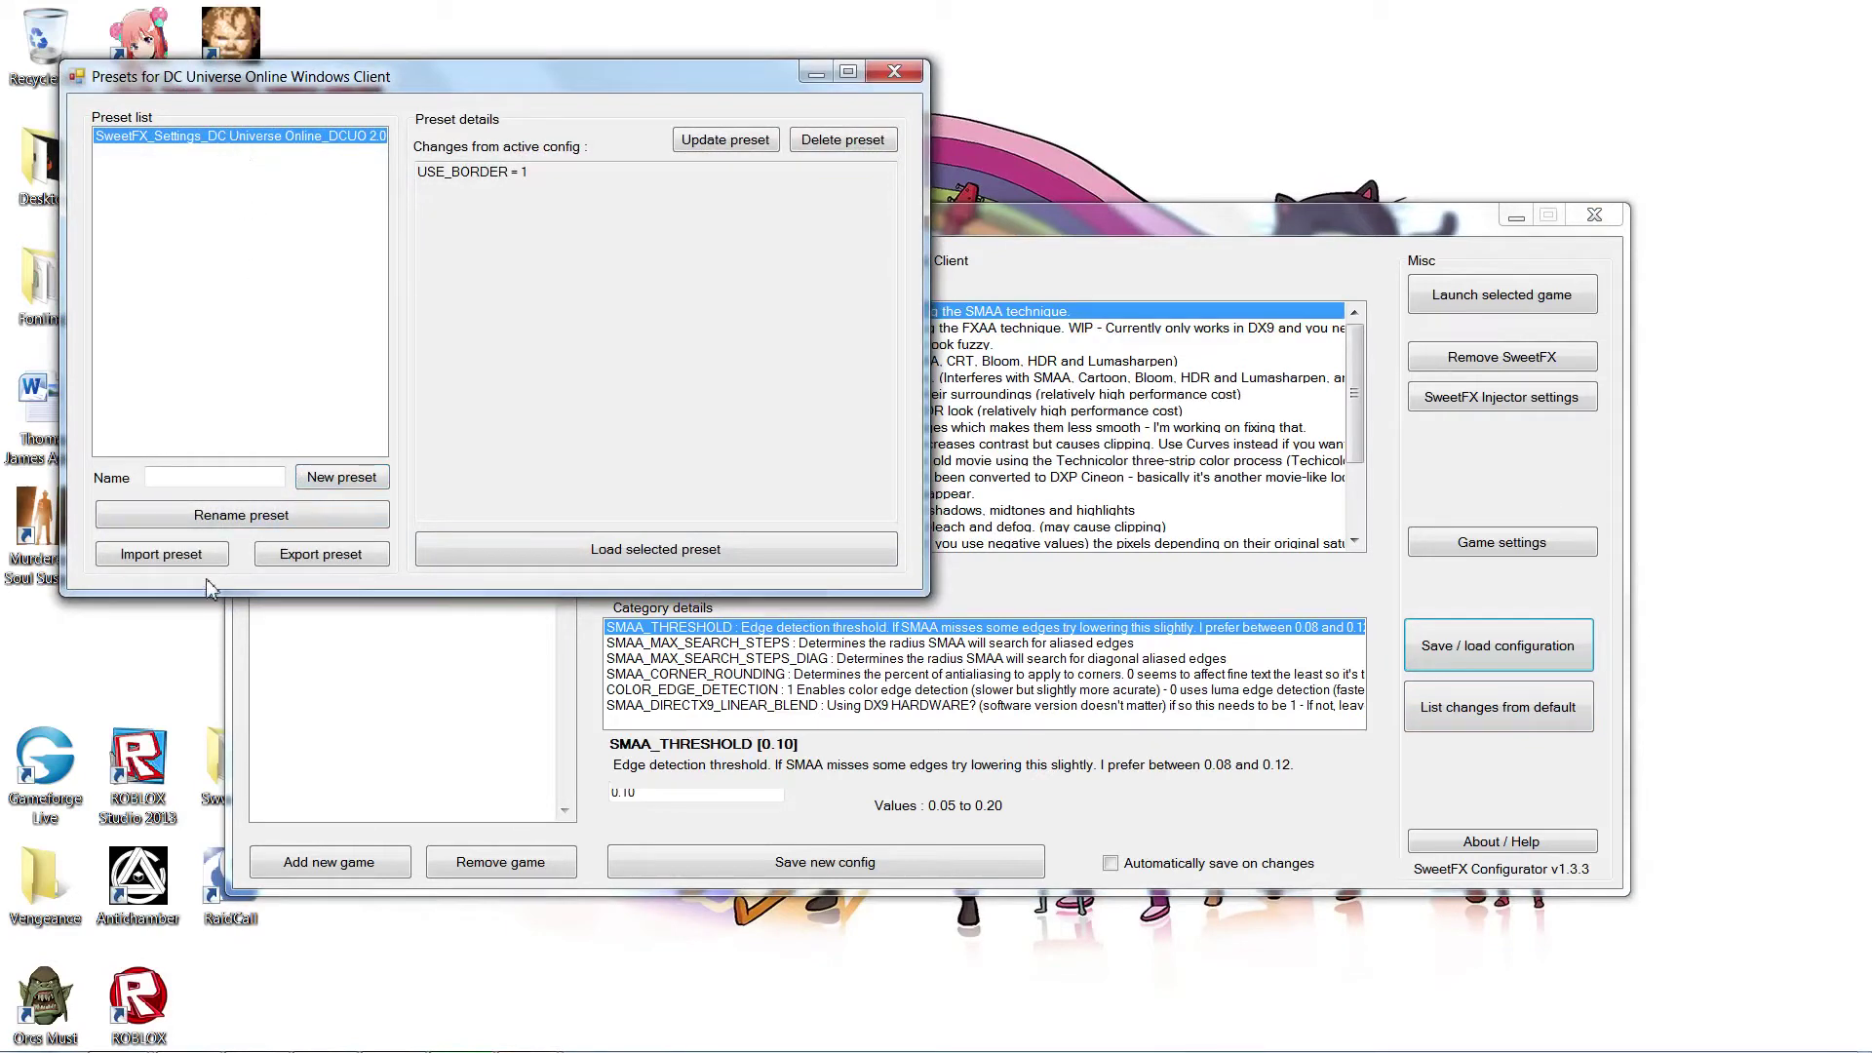
left_click(159, 564)
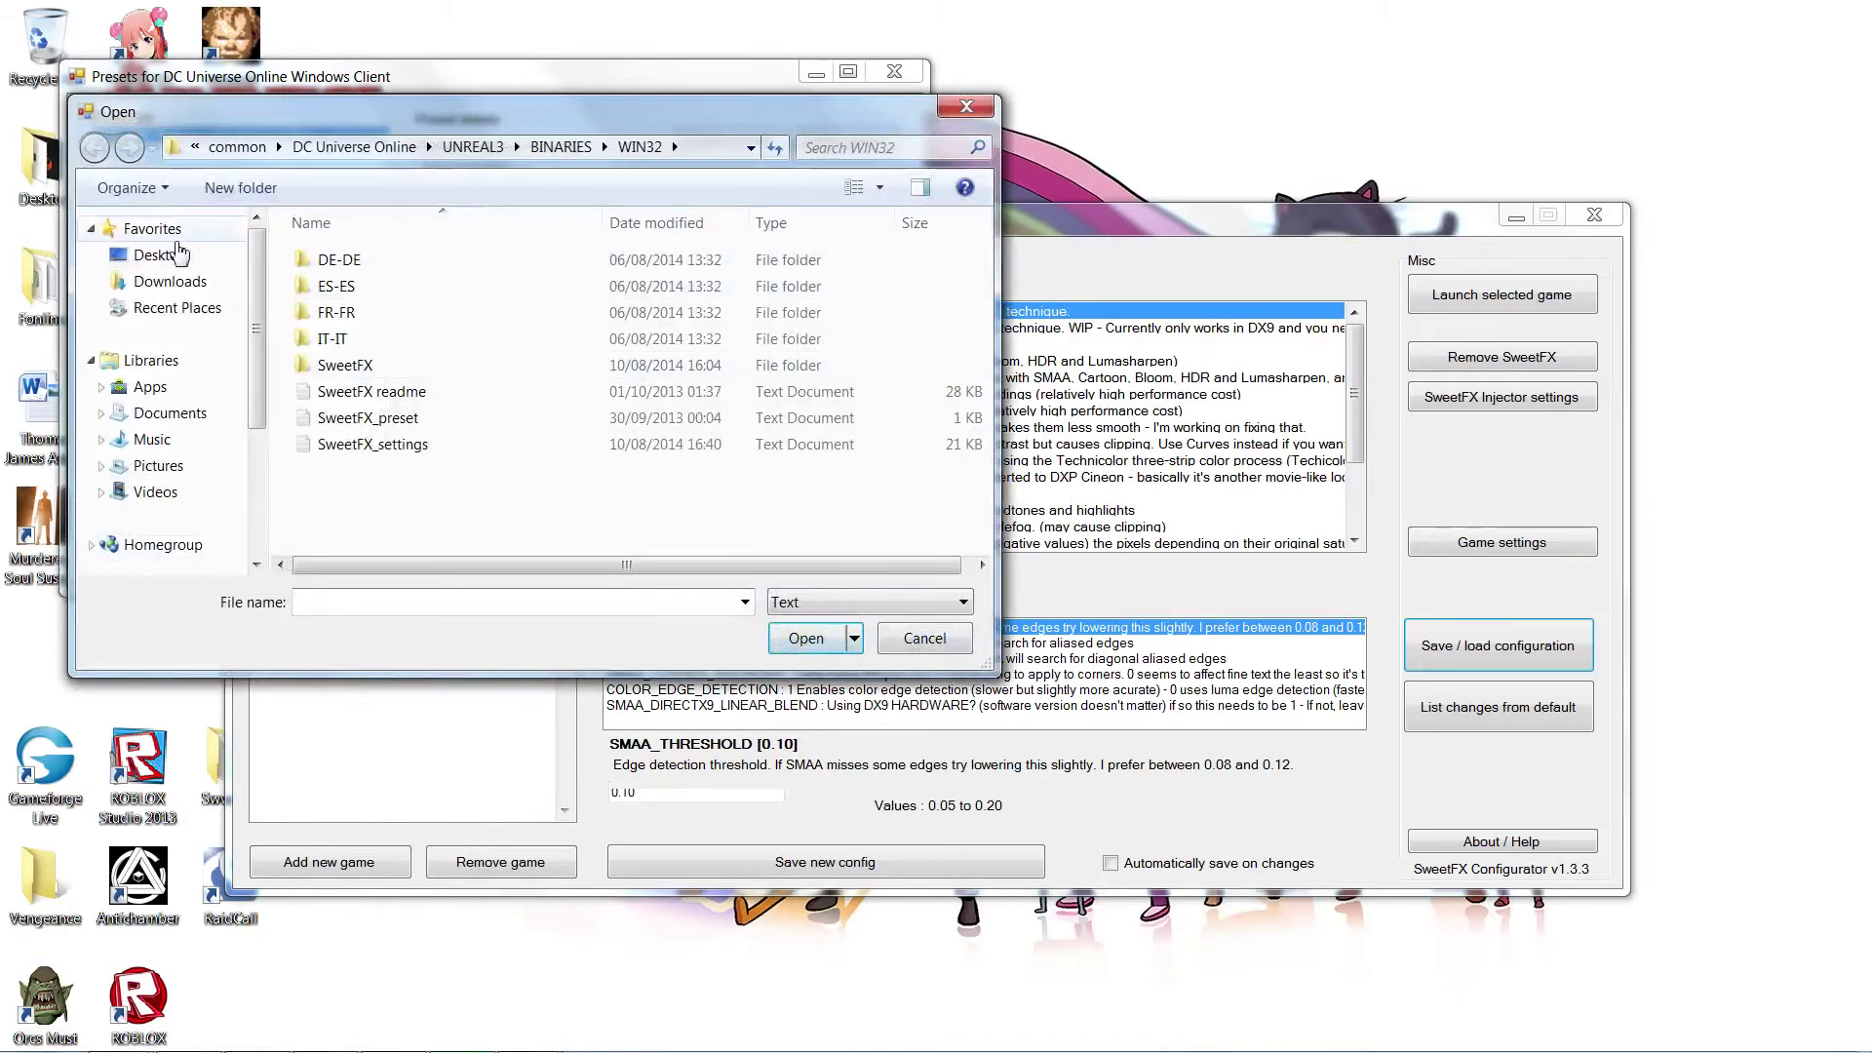
left_click(185, 234)
left_click(176, 255)
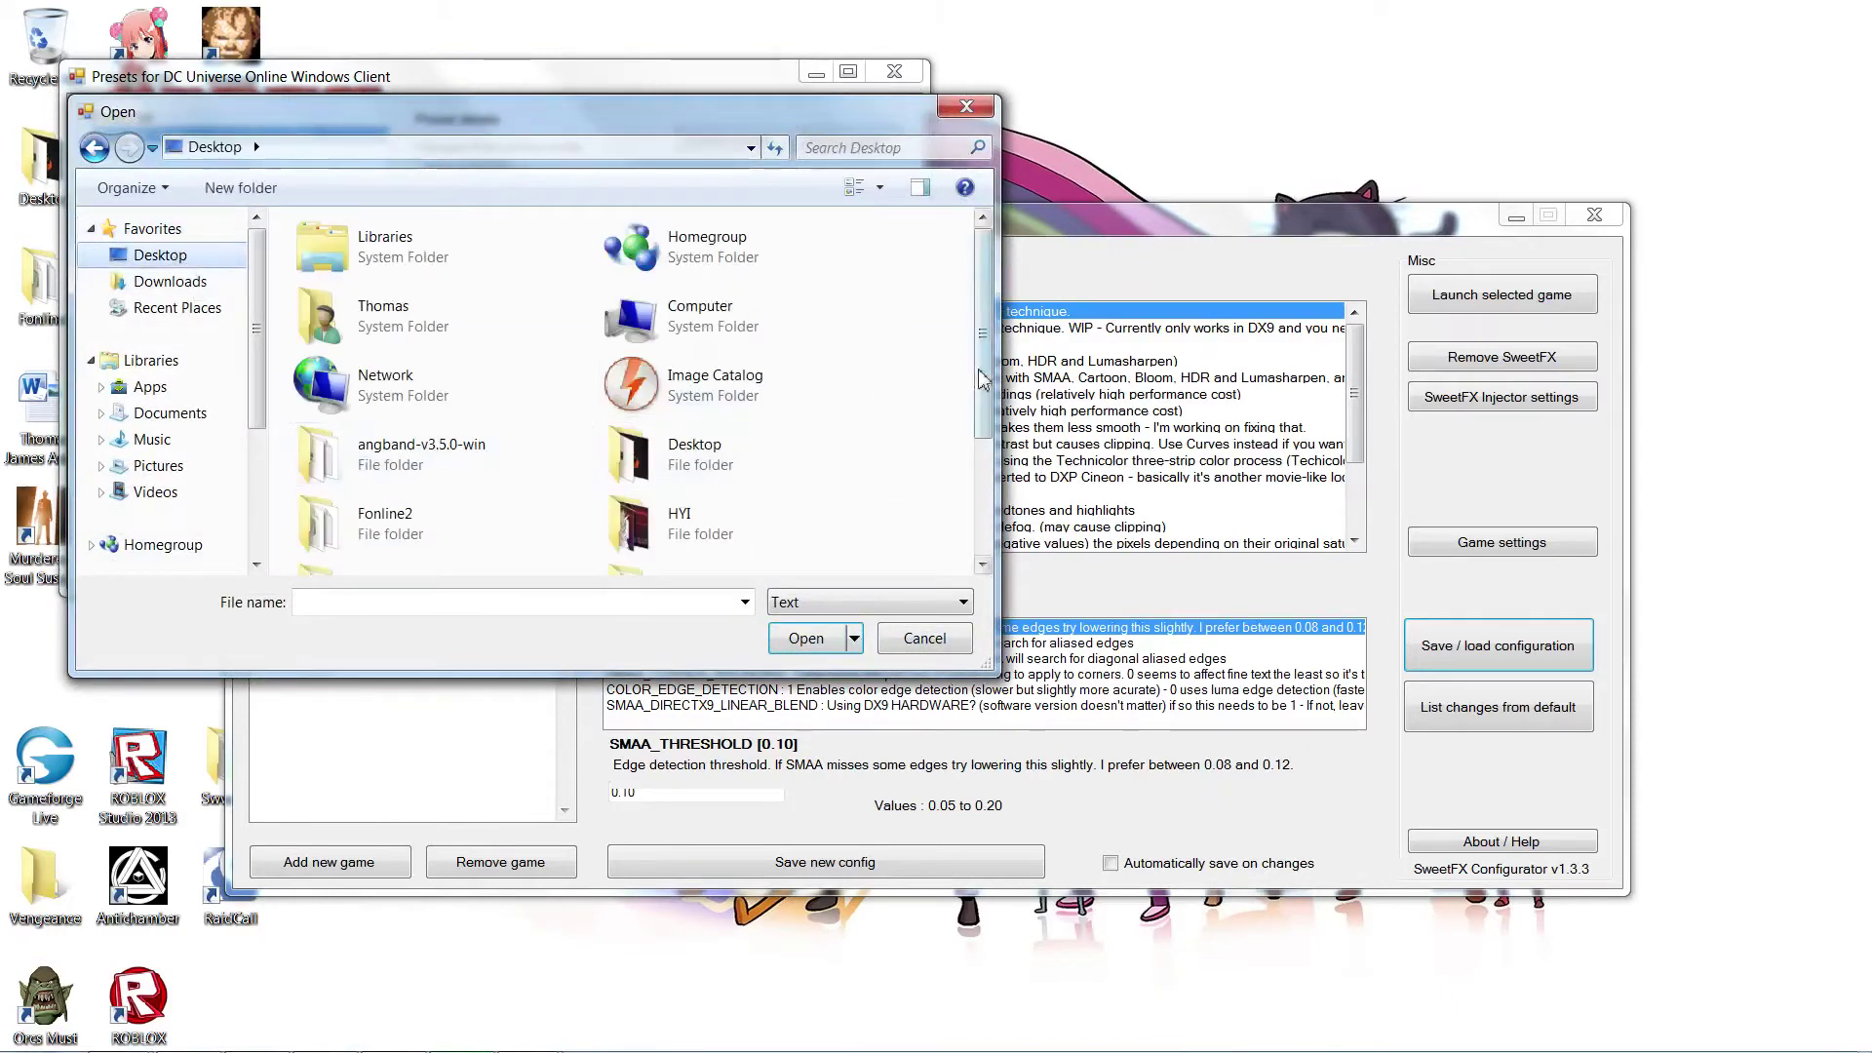
scroll(983, 371, "down", 2)
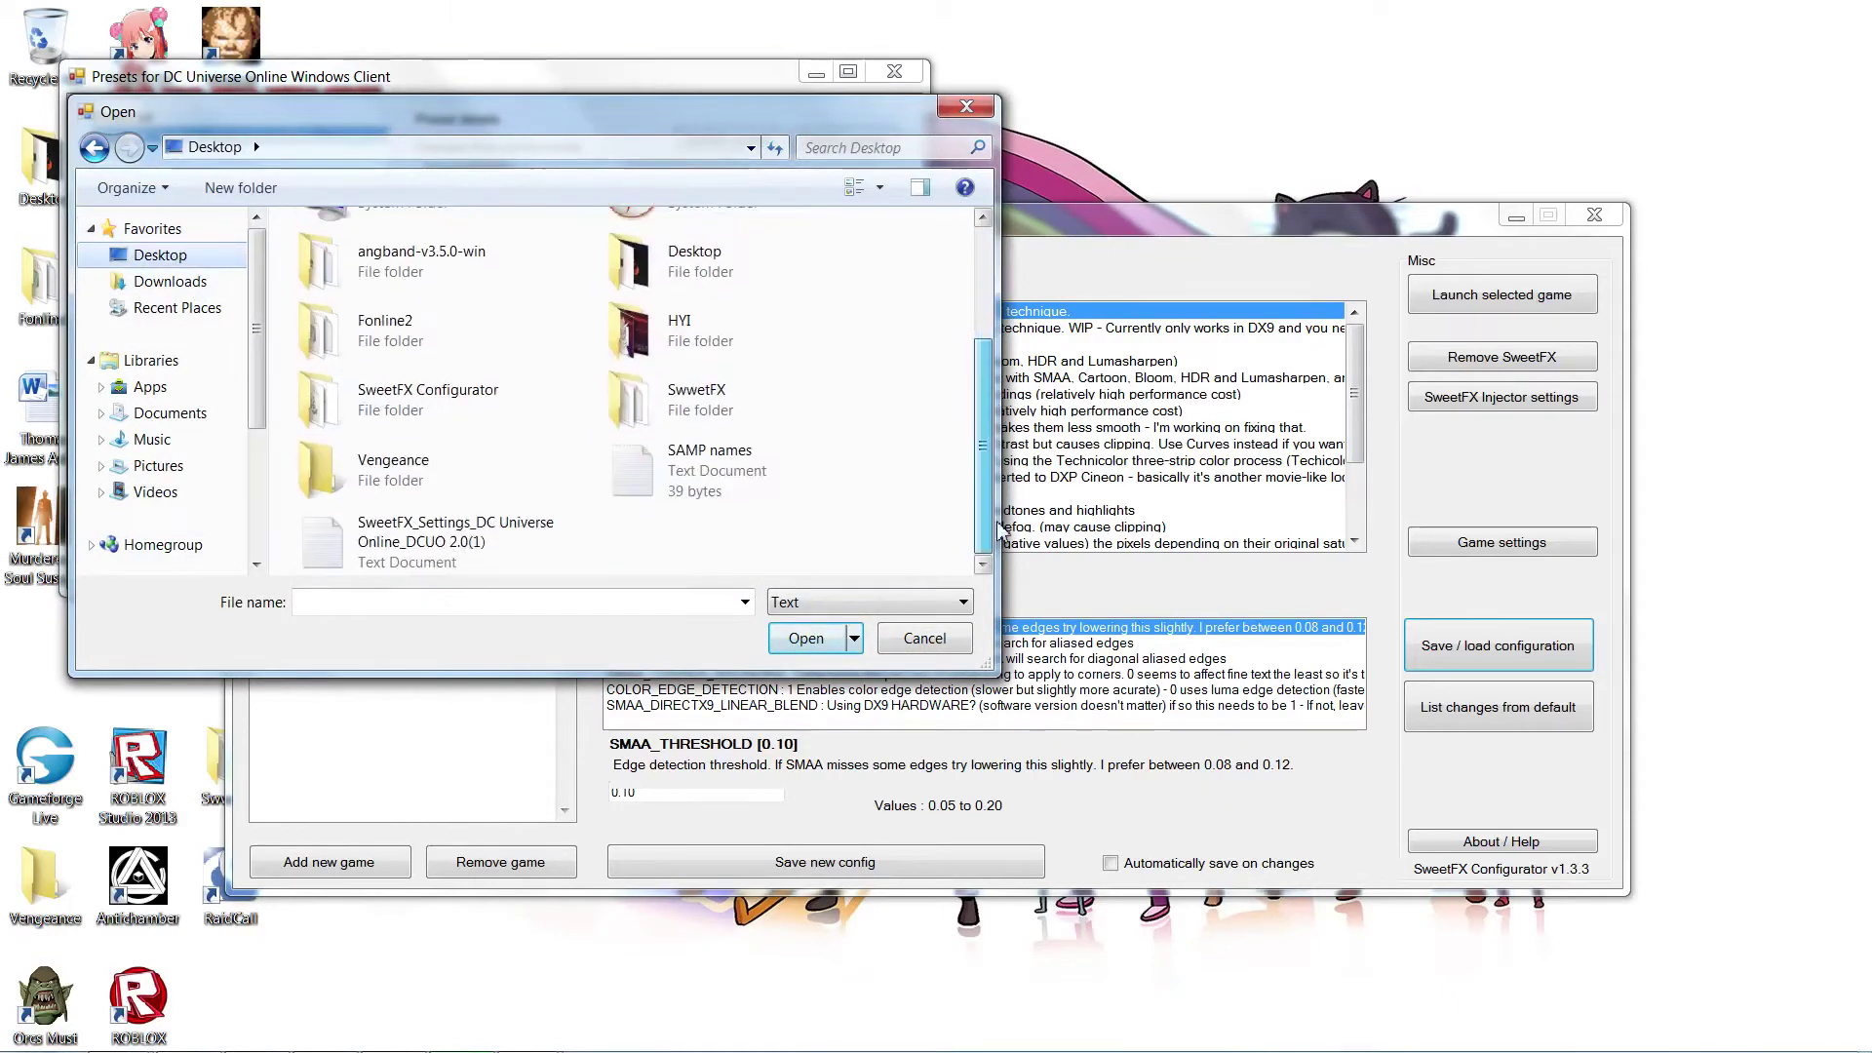
double_click(429, 541)
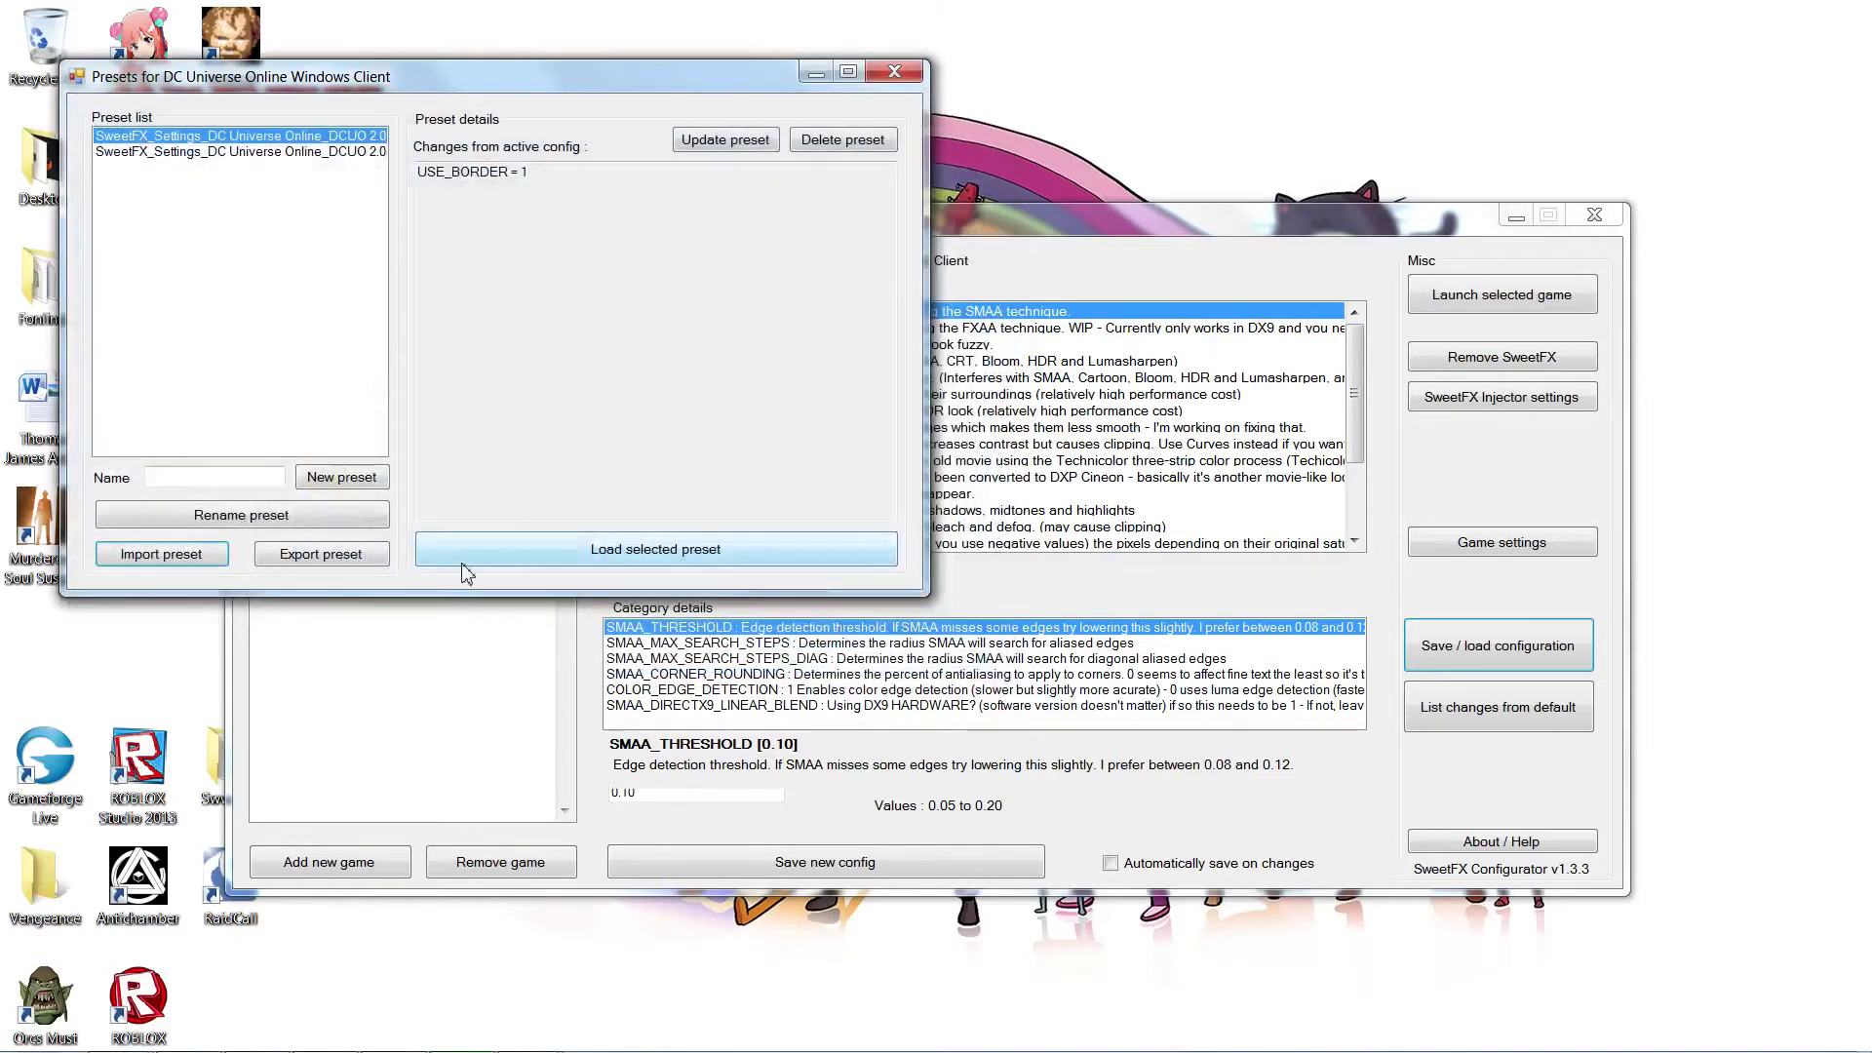
Compare the details of the two DCUO 2.0 presets in the preset list, and close the presets window
left_click(339, 152)
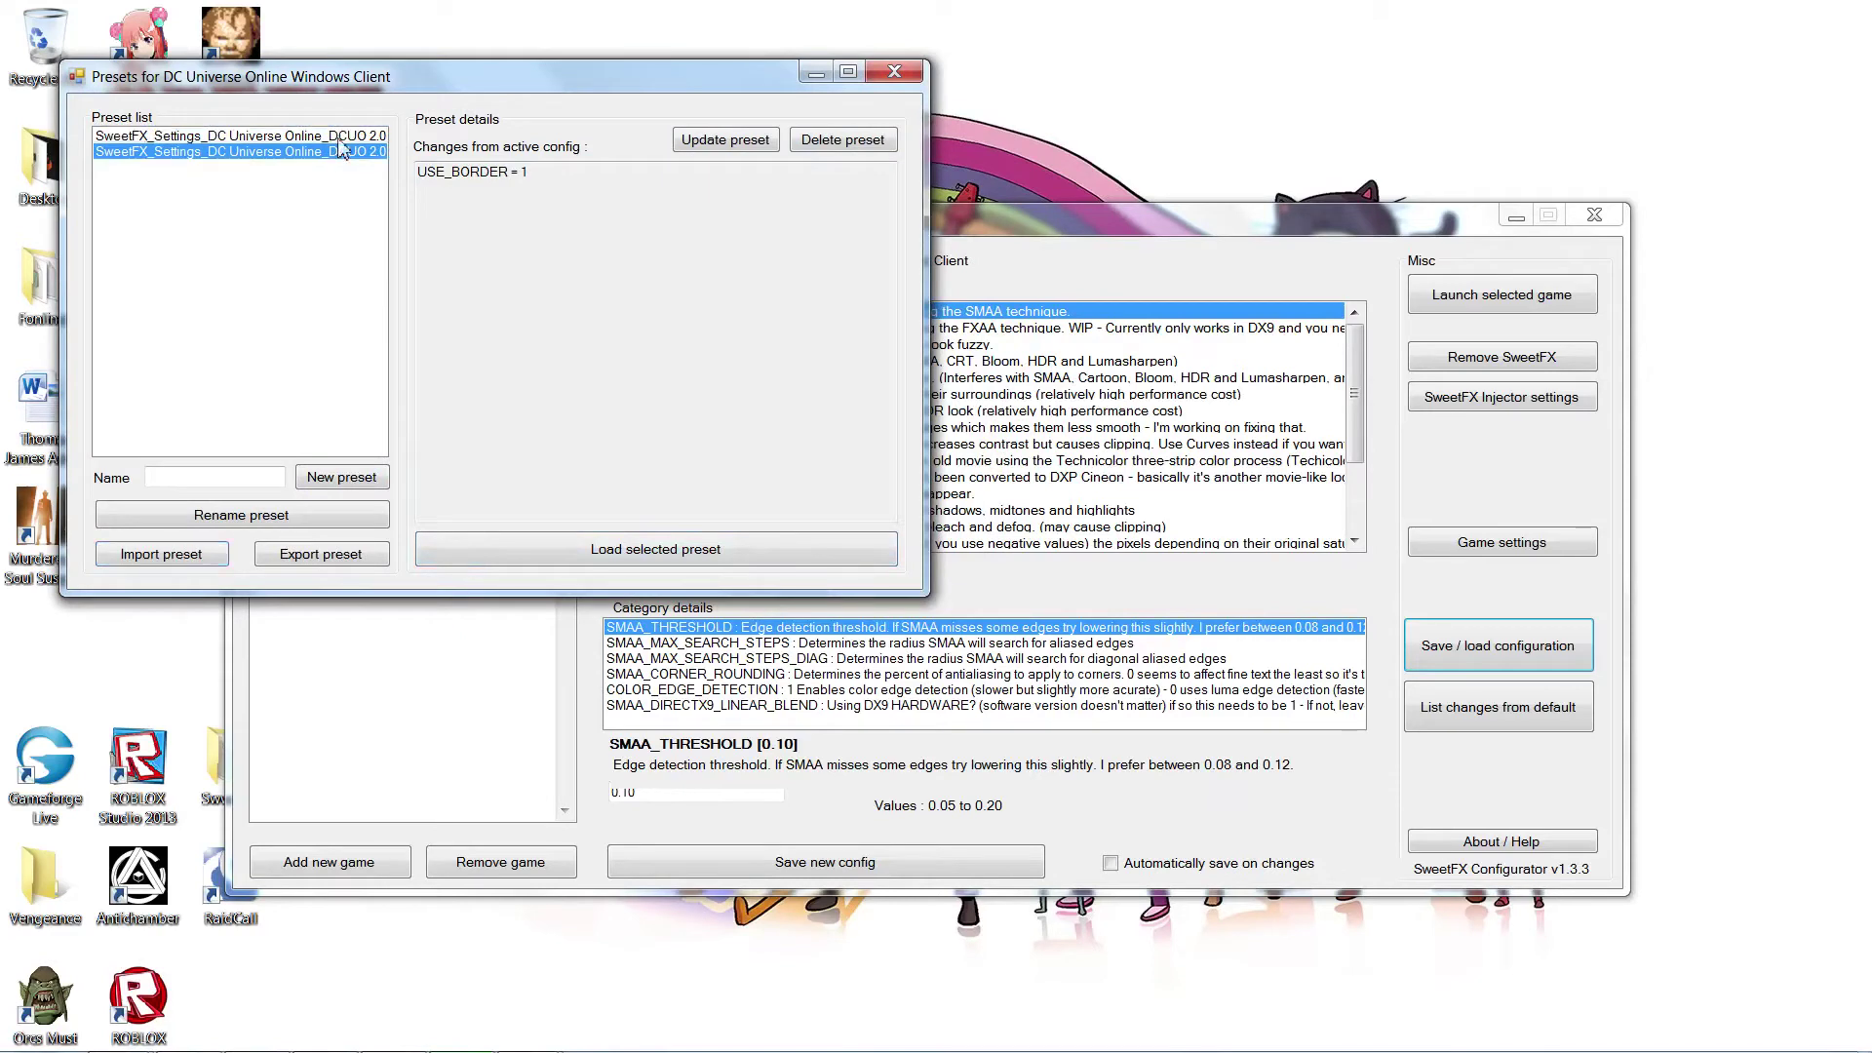
key("Up")
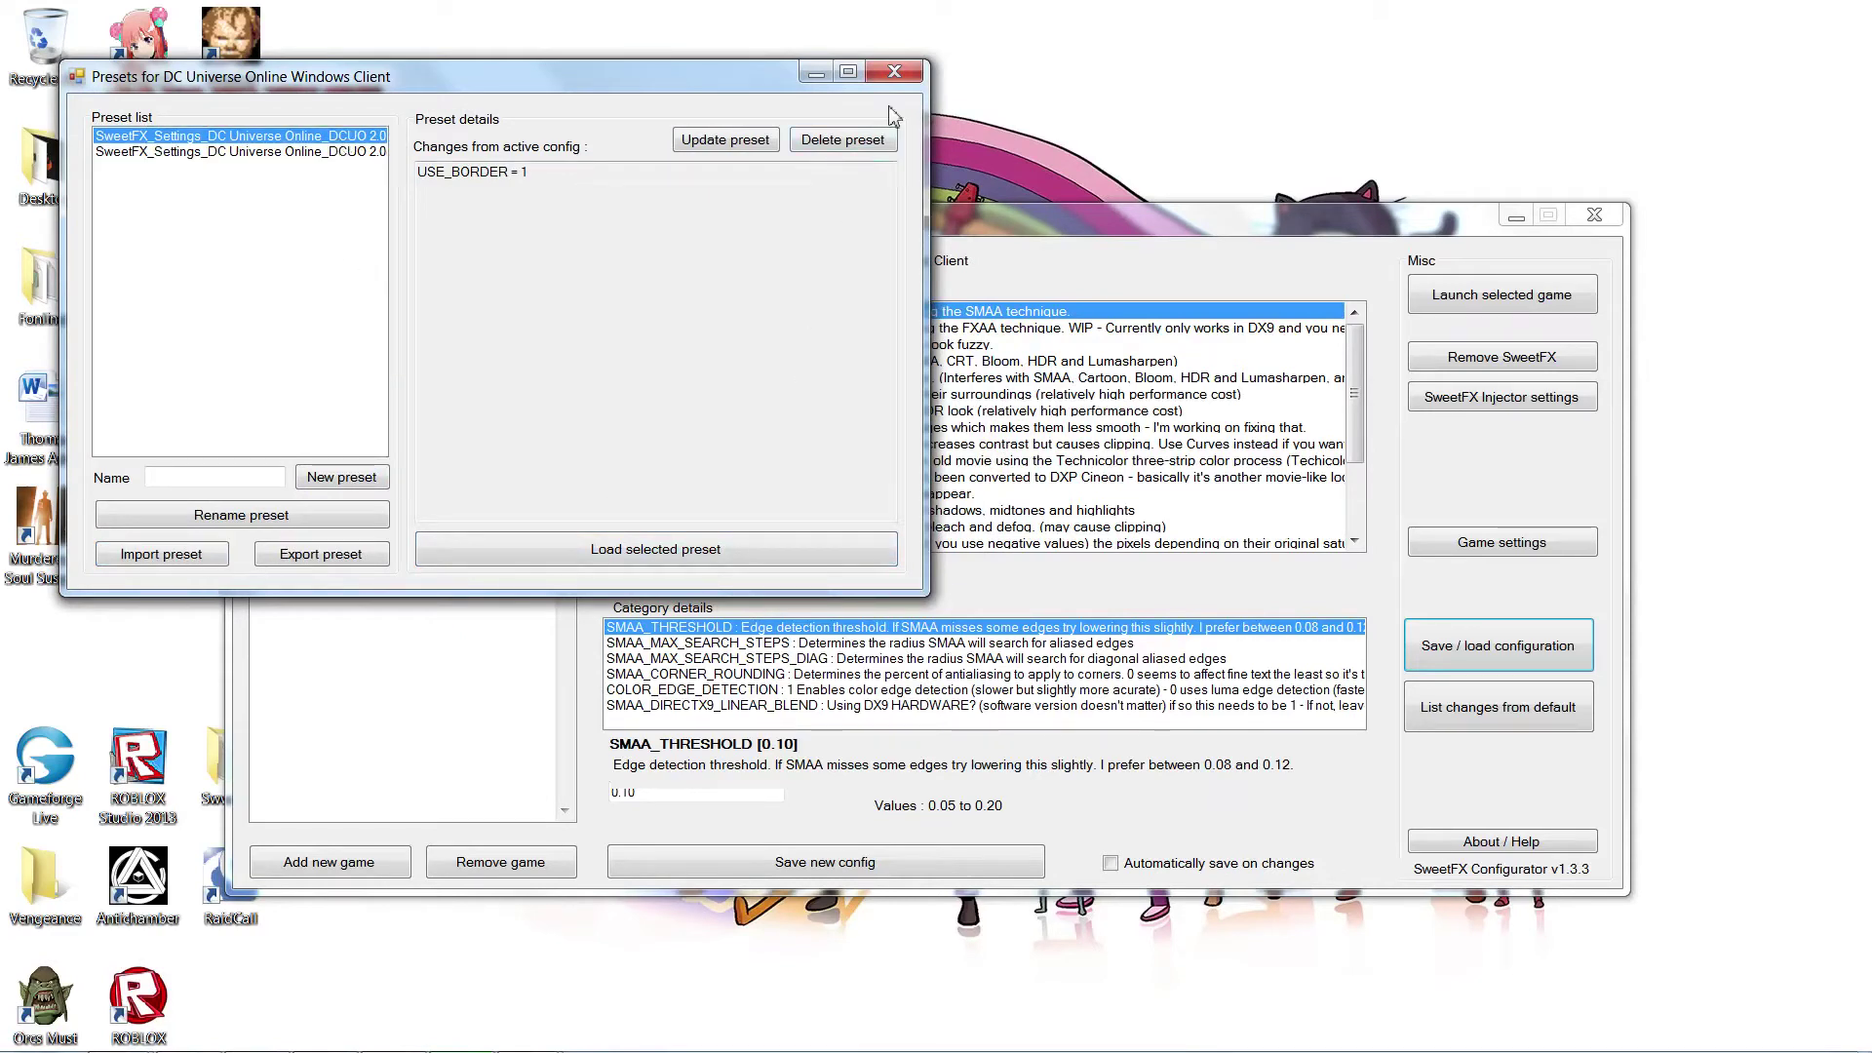
left_click(894, 72)
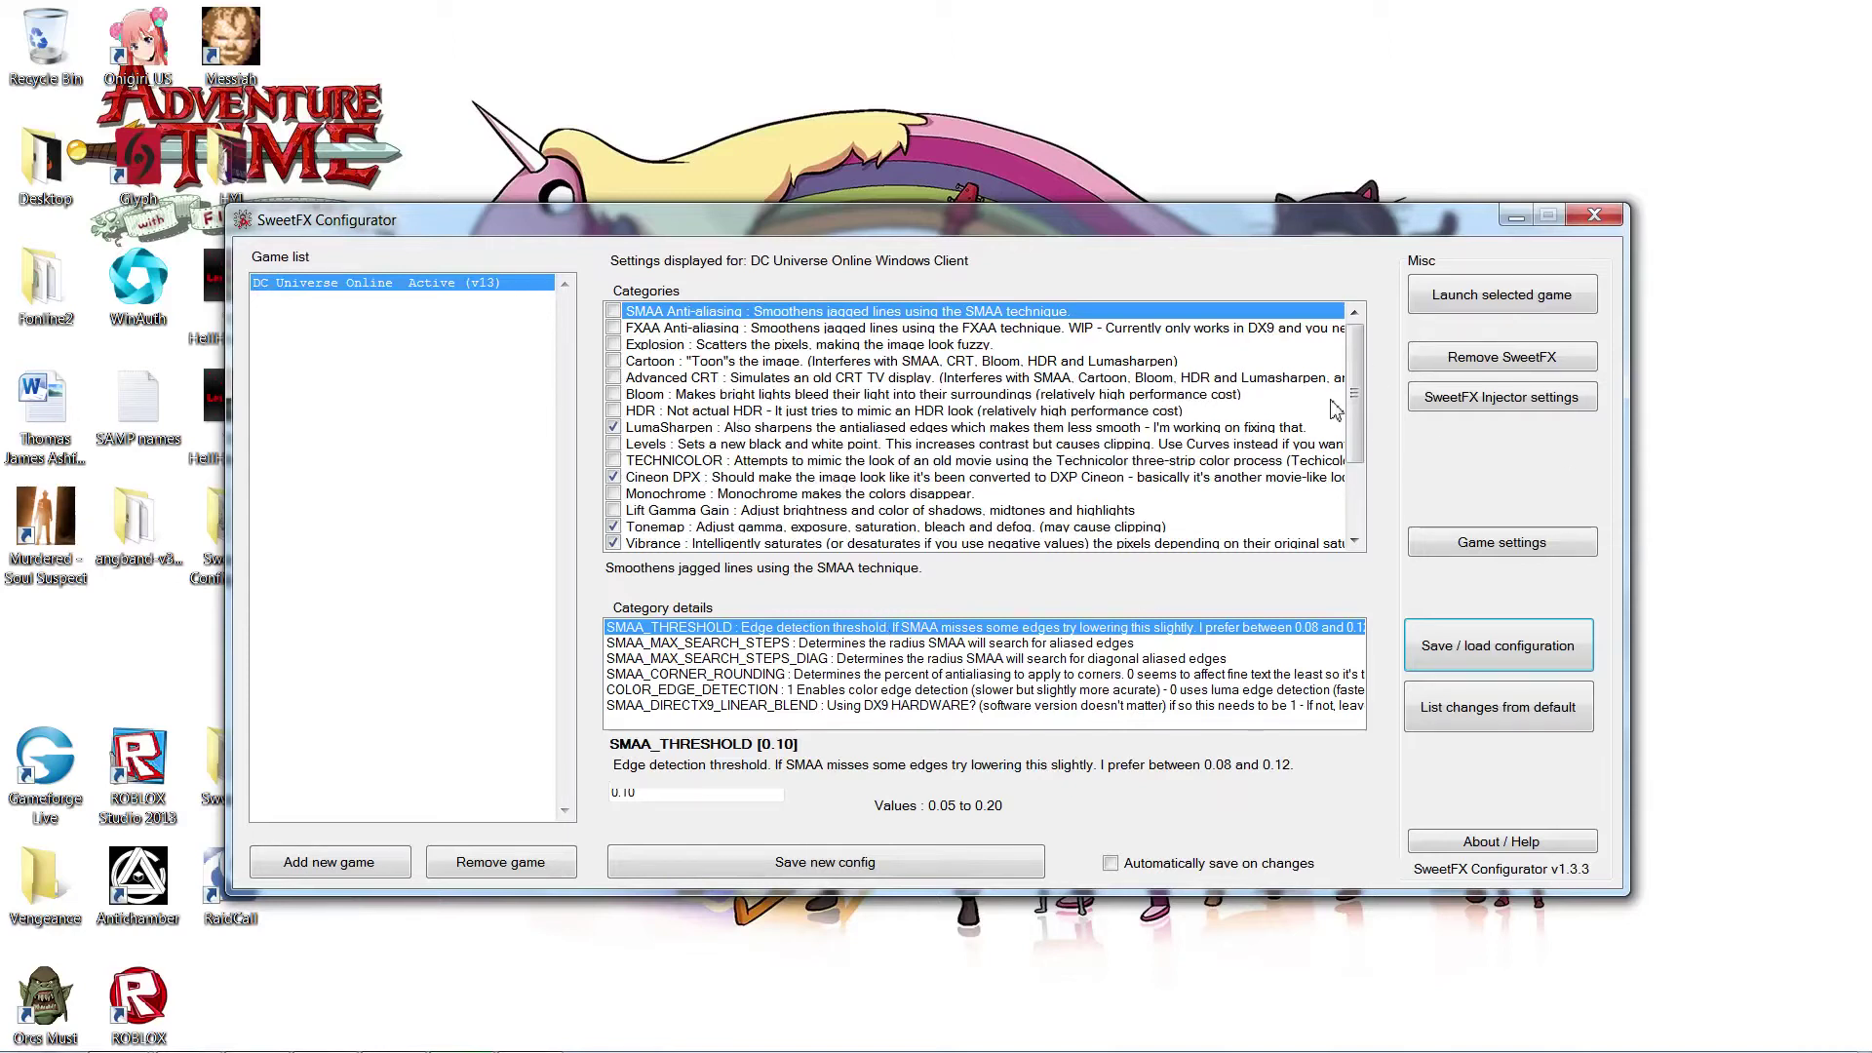
mouse_move(1356, 395)
left_mouse_down()
mouse_move(1355, 433)
mouse_move(1355, 395)
left_mouse_up()
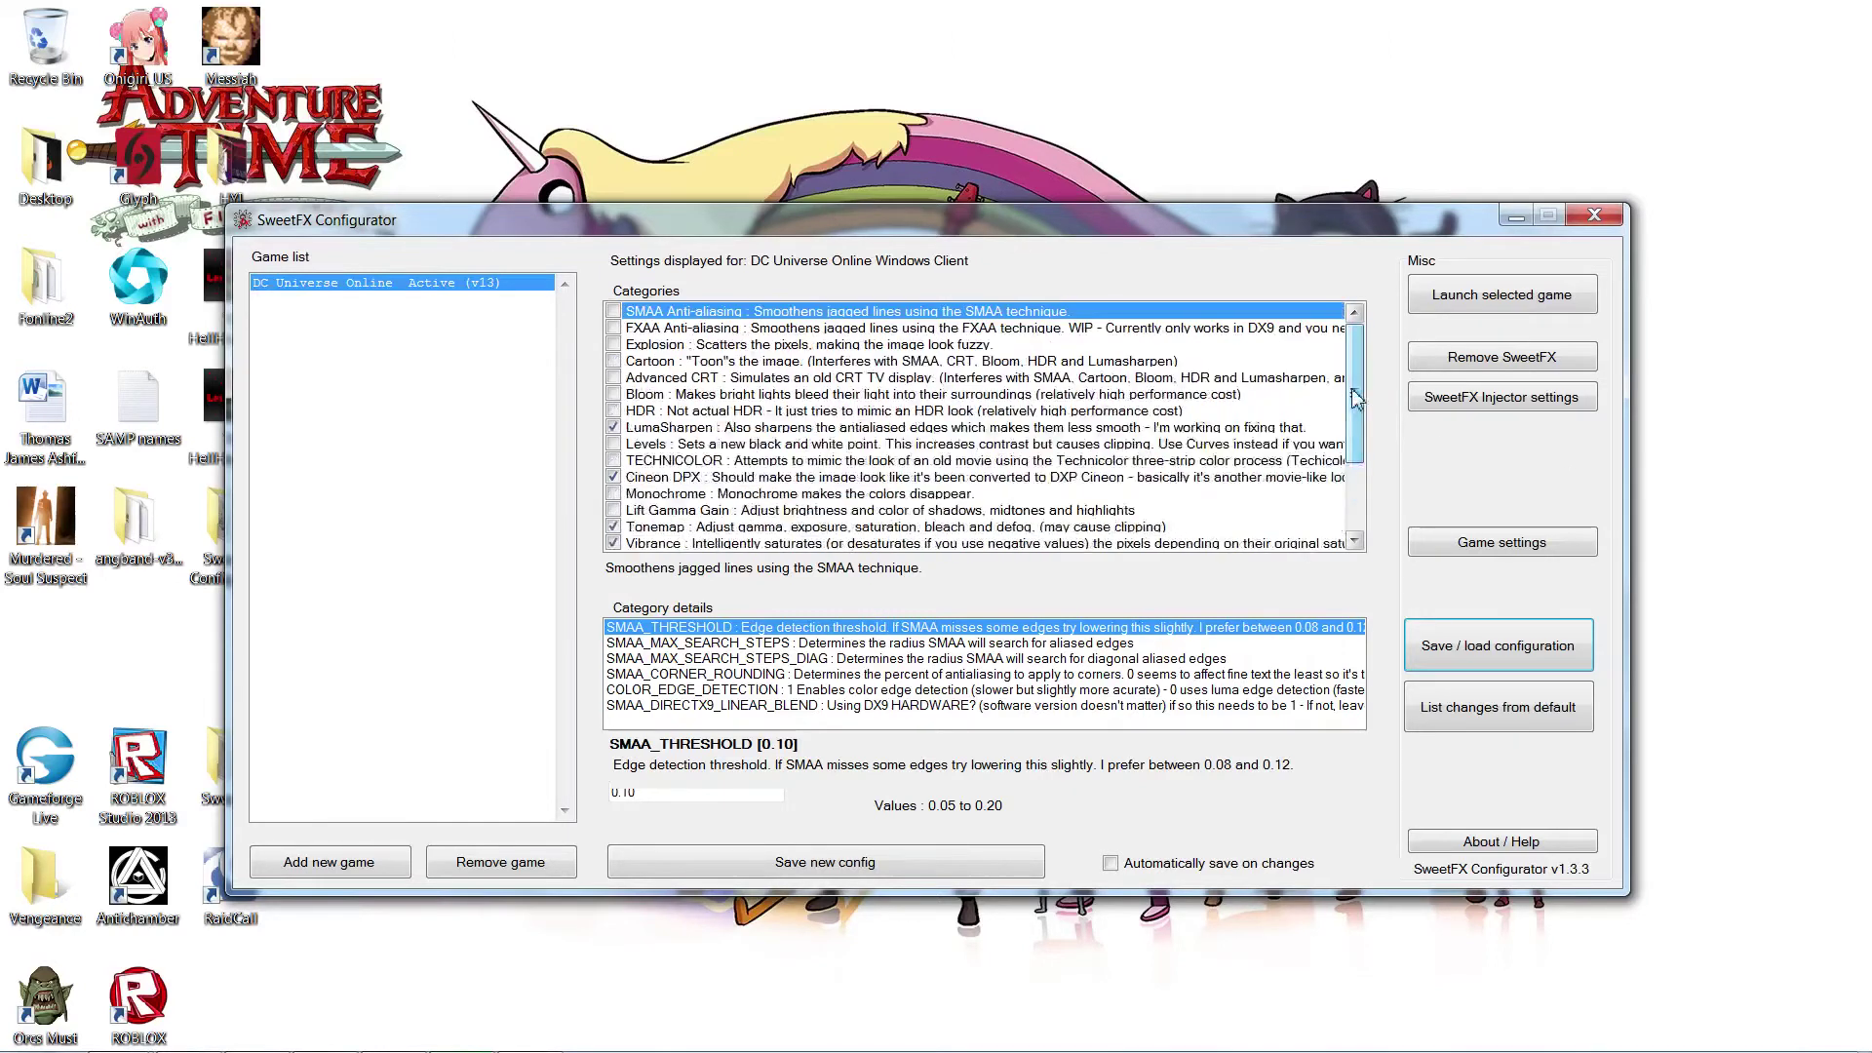